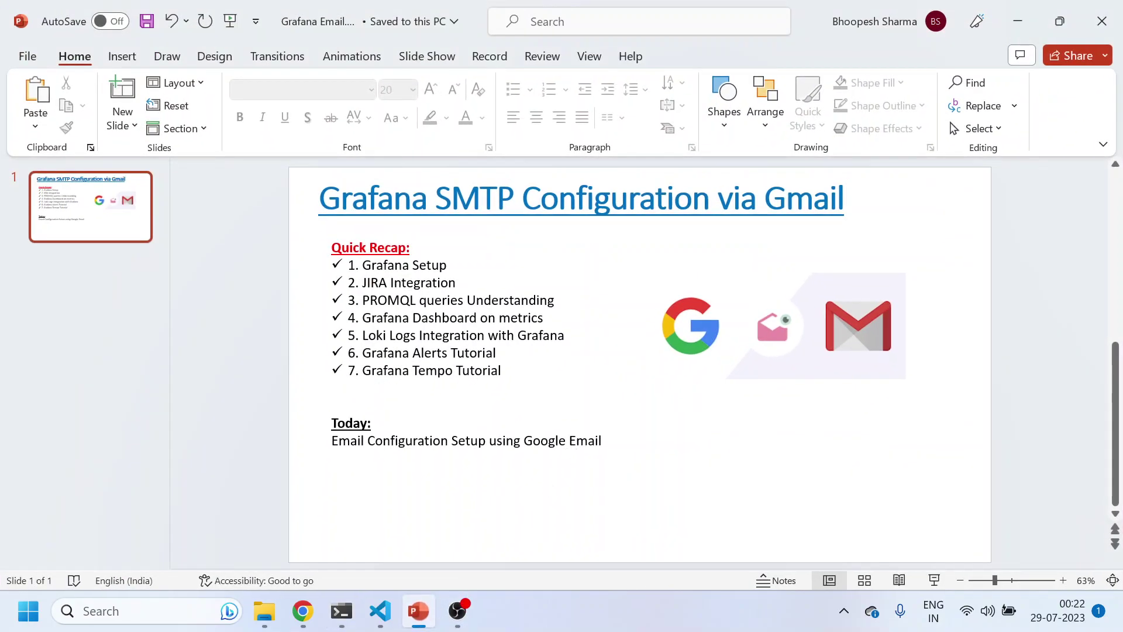
# Select, then deselect, the Quick Recap text box on the Grafana SMTP via Gmail slide
pyautogui.click(647, 388)
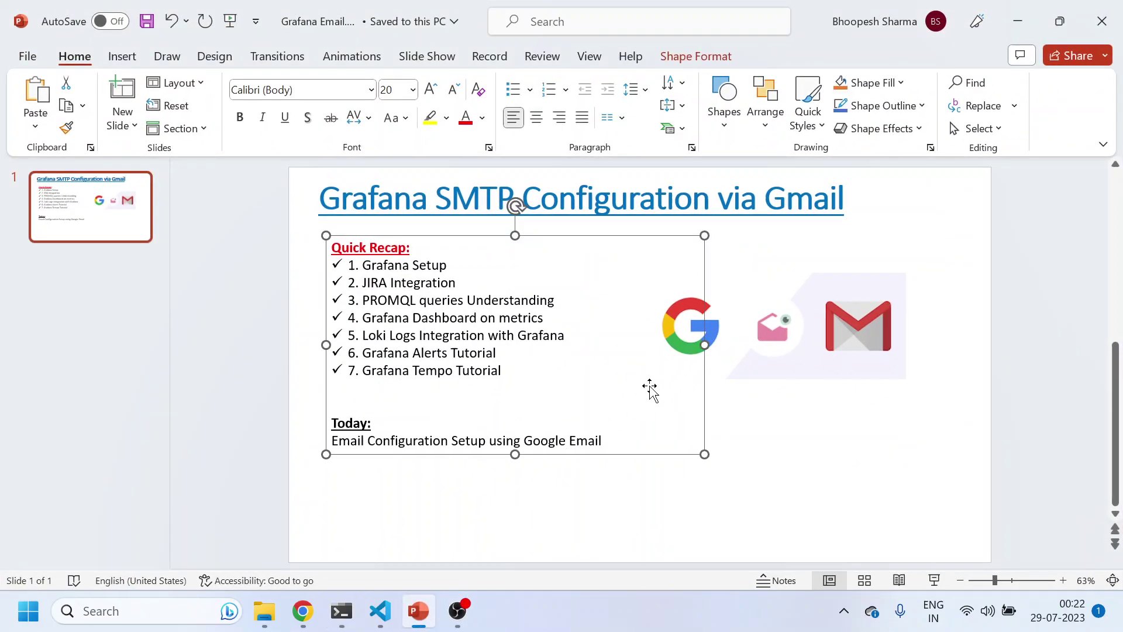
pyautogui.click(769, 421)
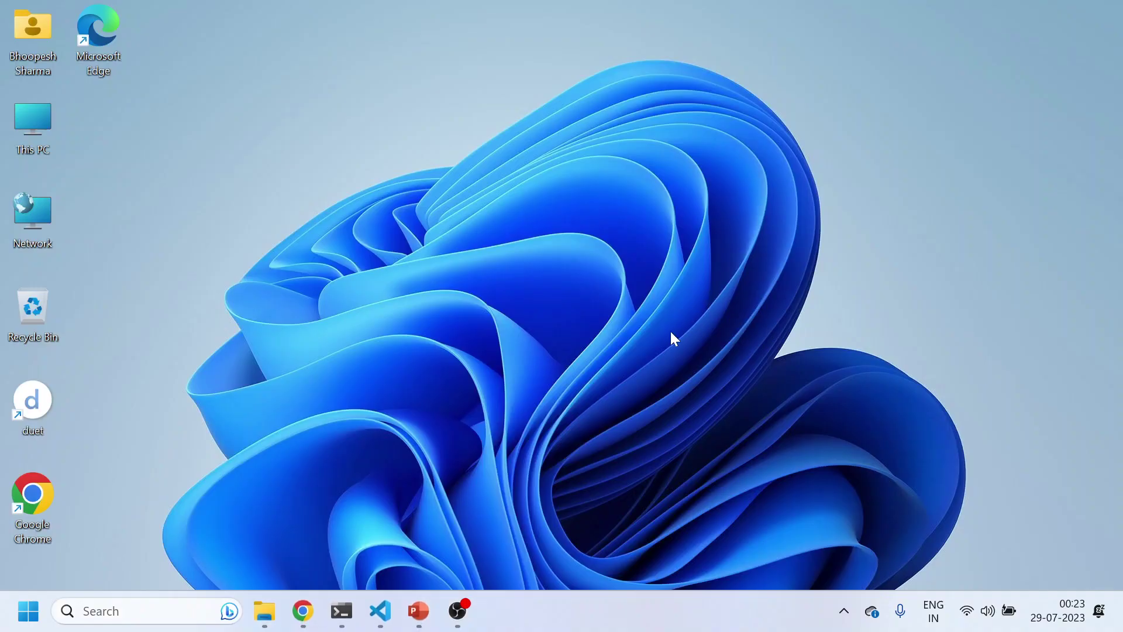
# Close the Grafana alert rules tab and open README_Grafana_SMTP.md in the Grafana repository
pyautogui.click(303, 611)
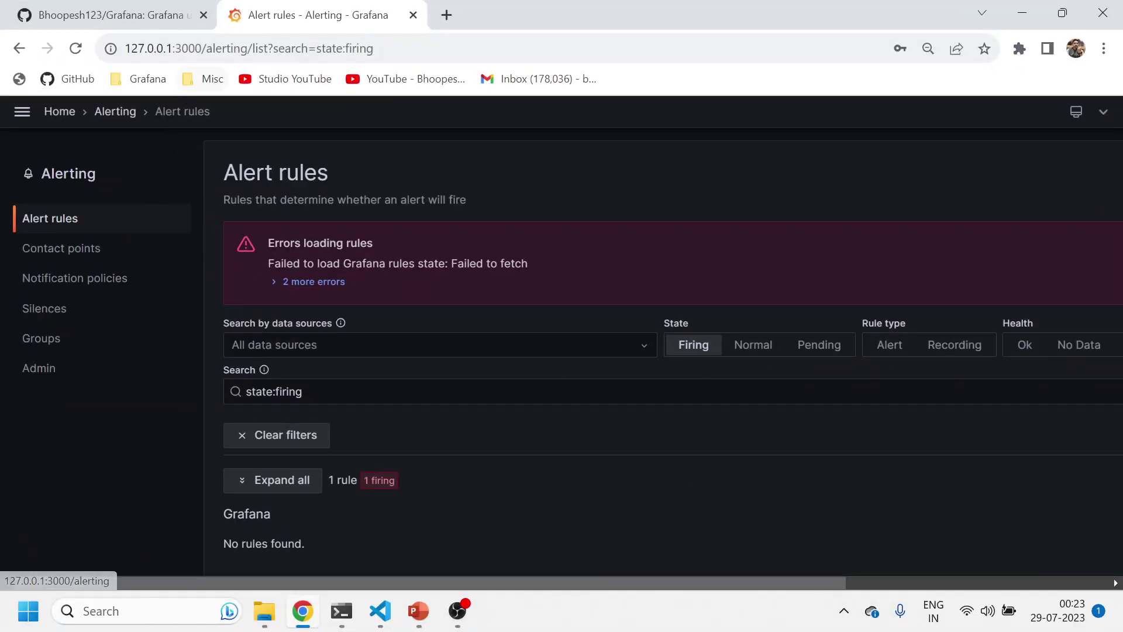
pyautogui.click(412, 15)
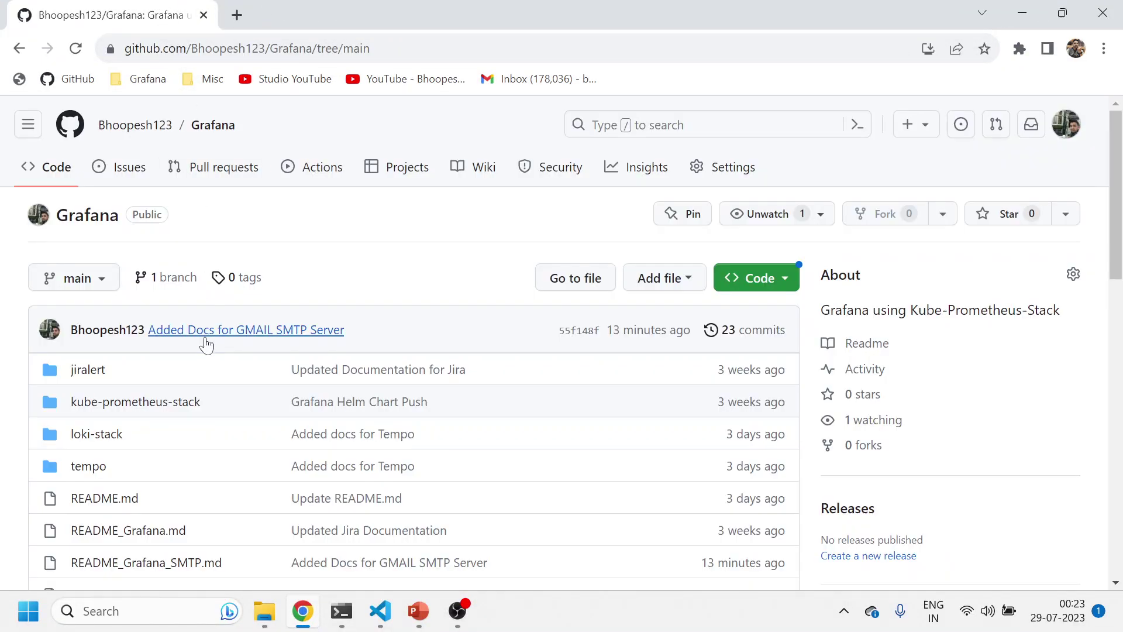
pyautogui.scroll(-5, 182, 476)
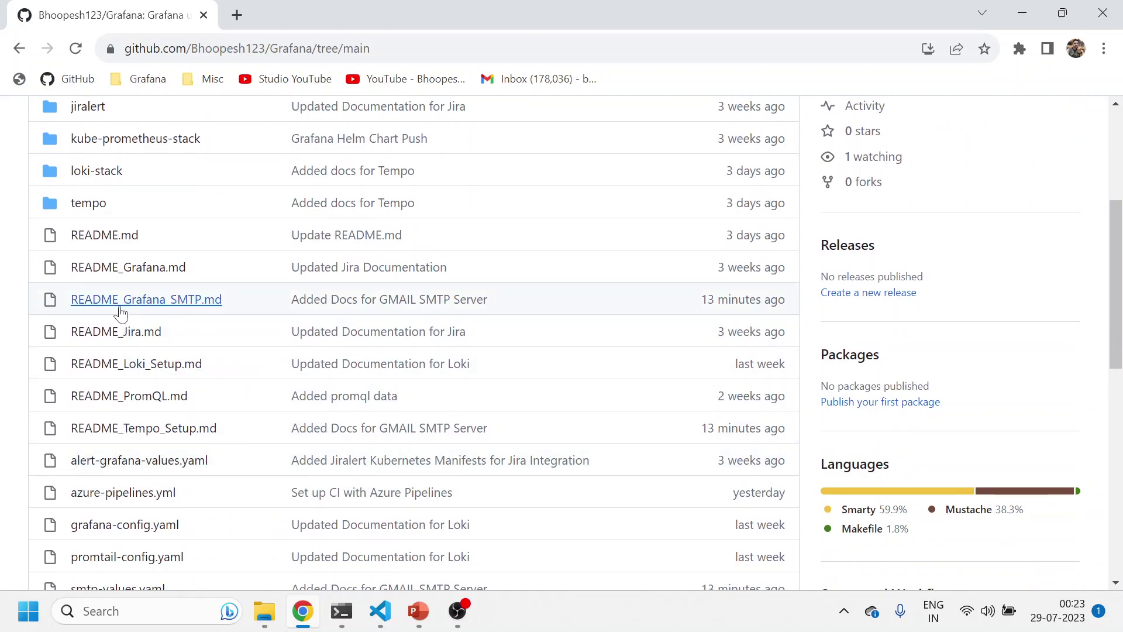
pyautogui.click(121, 311)
pyautogui.scroll(-6, 261, 445)
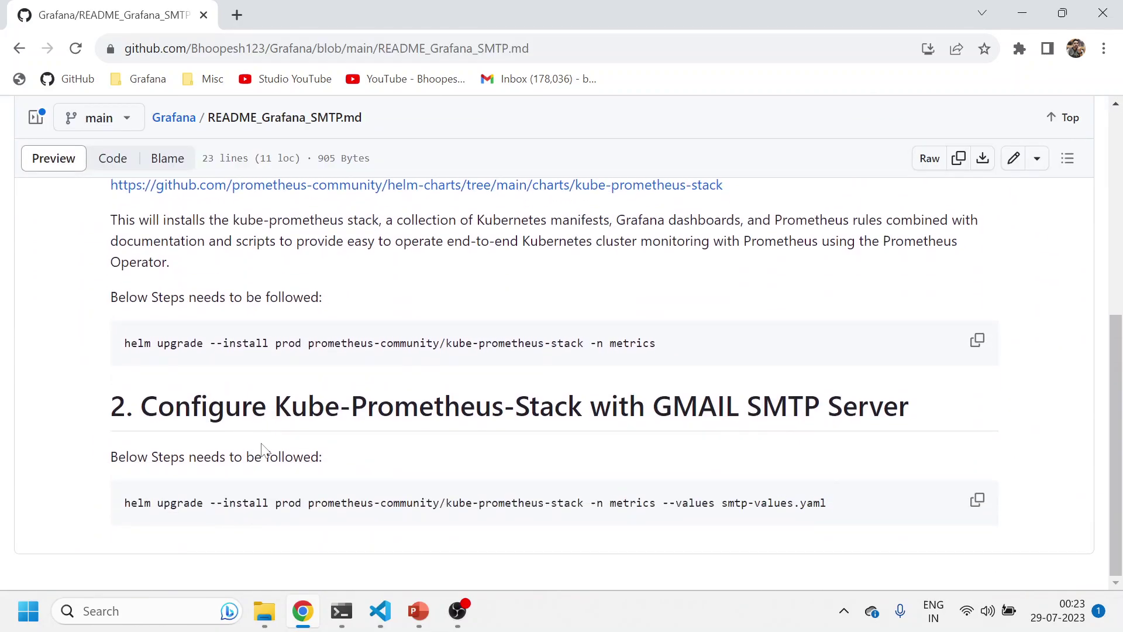
# Run kgp in the terminal to confirm the metrics namespace has no pods yet
pyautogui.click(380, 610)
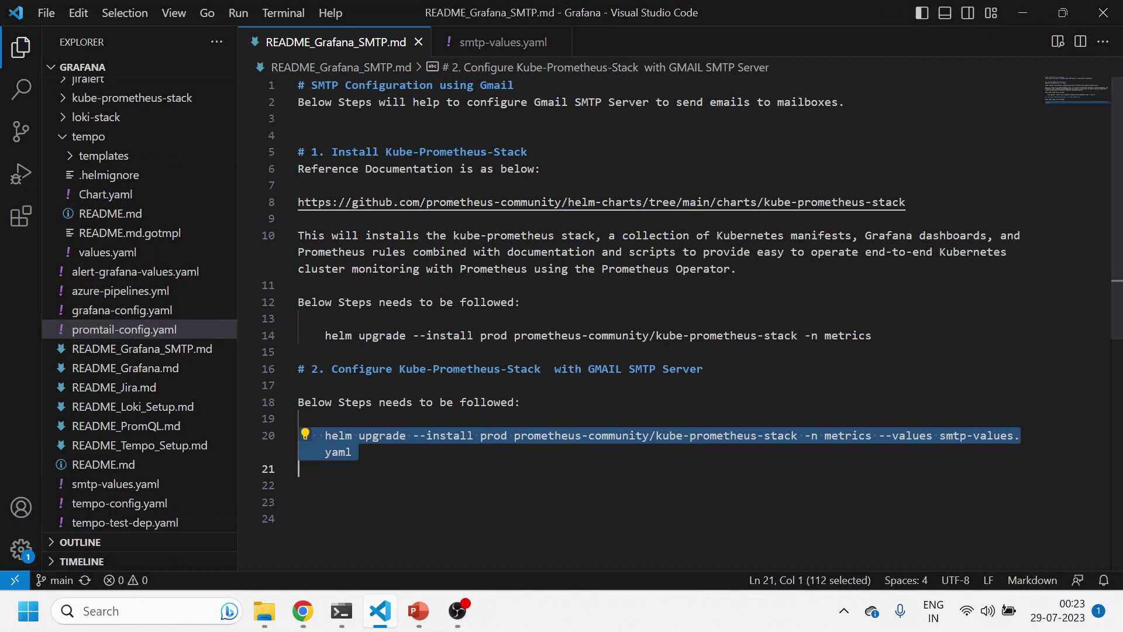
pyautogui.click(351, 606)
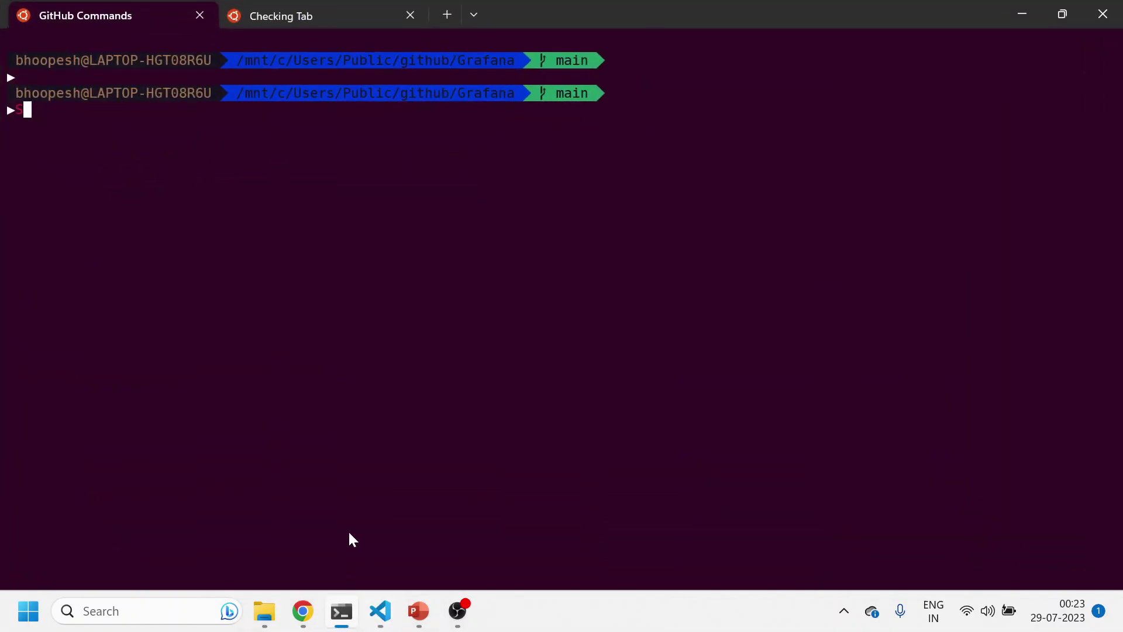
pyautogui.press('BackSpace')
pyautogui.write('kgp')
pyautogui.press('Return')
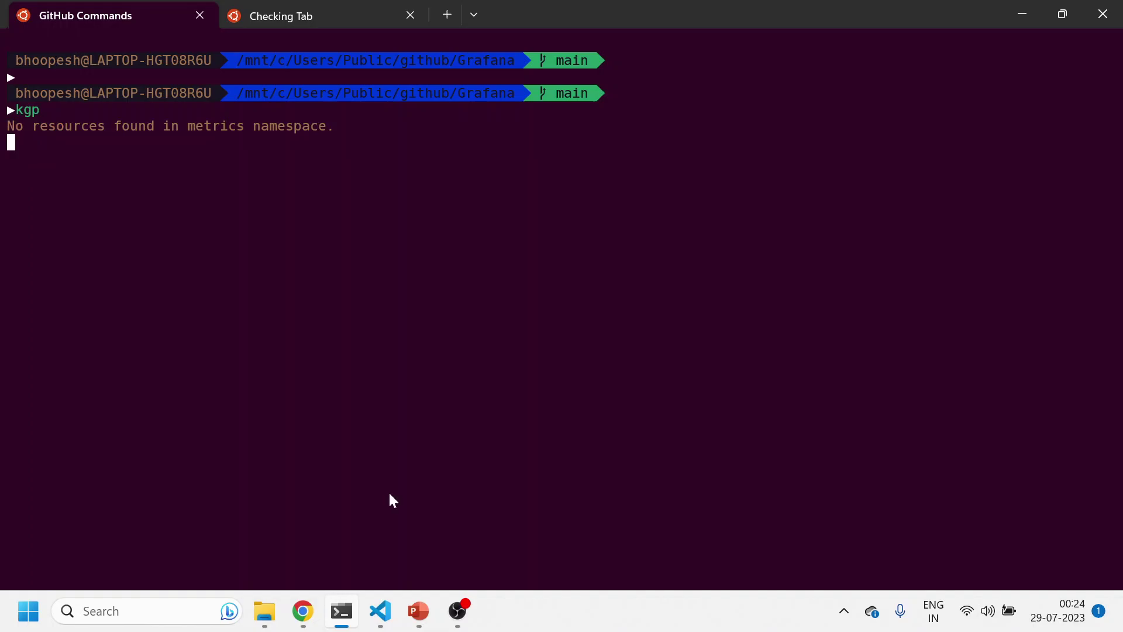
# Select the plain kube-prometheus-stack helm install command on line 14 of the README
pyautogui.click(379, 606)
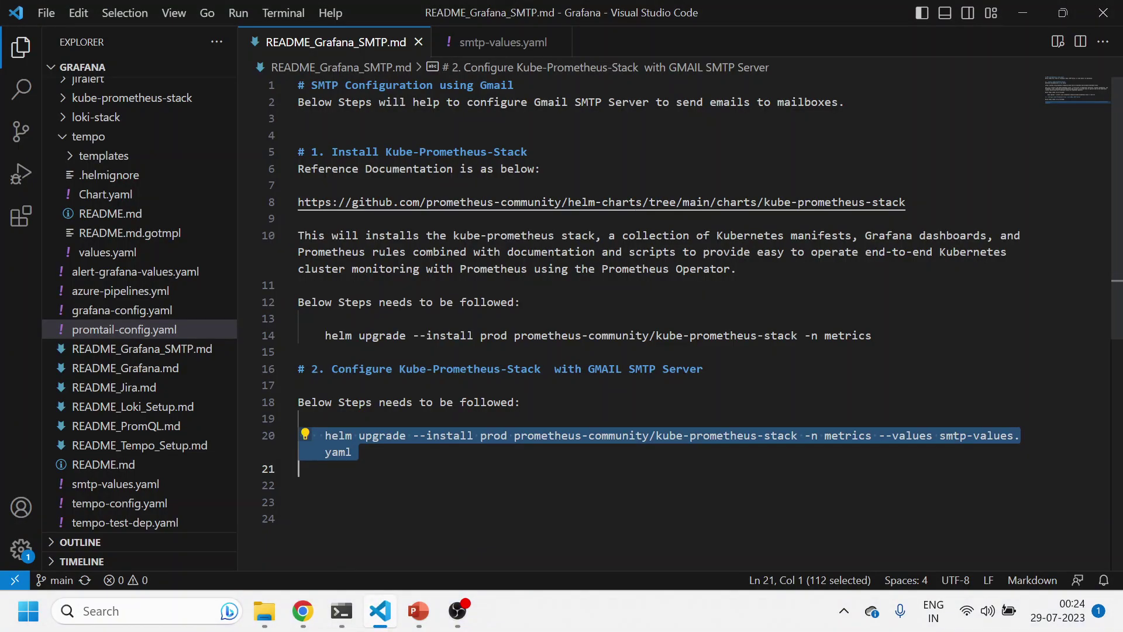
pyautogui.moveTo(872, 335); pyautogui.dragTo(331, 335)
pyautogui.hotkey('alt', 'Tab')
pyautogui.click(320, 18)
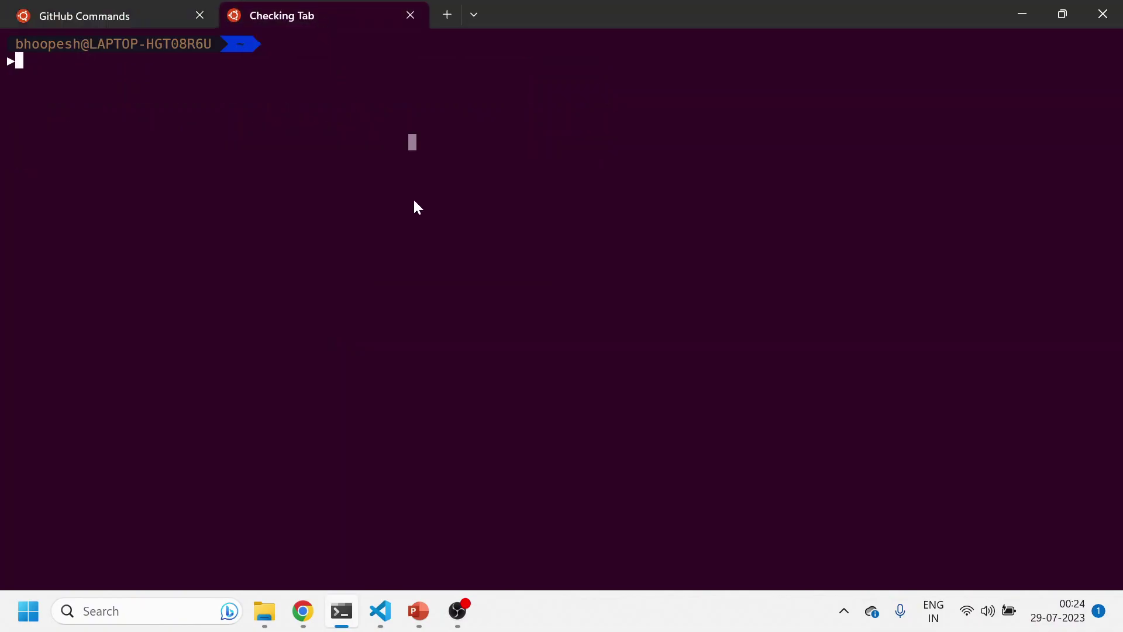
pyautogui.hotkey('alt', 'Tab')
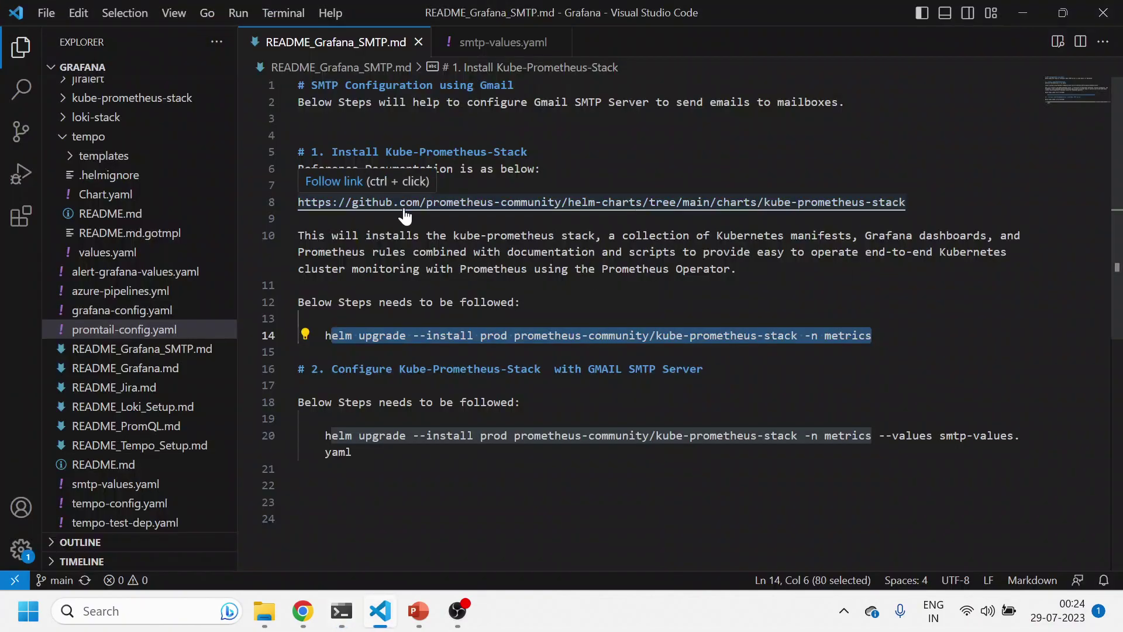
pyautogui.press('Up')
pyautogui.press('Down')
pyautogui.press('Home')
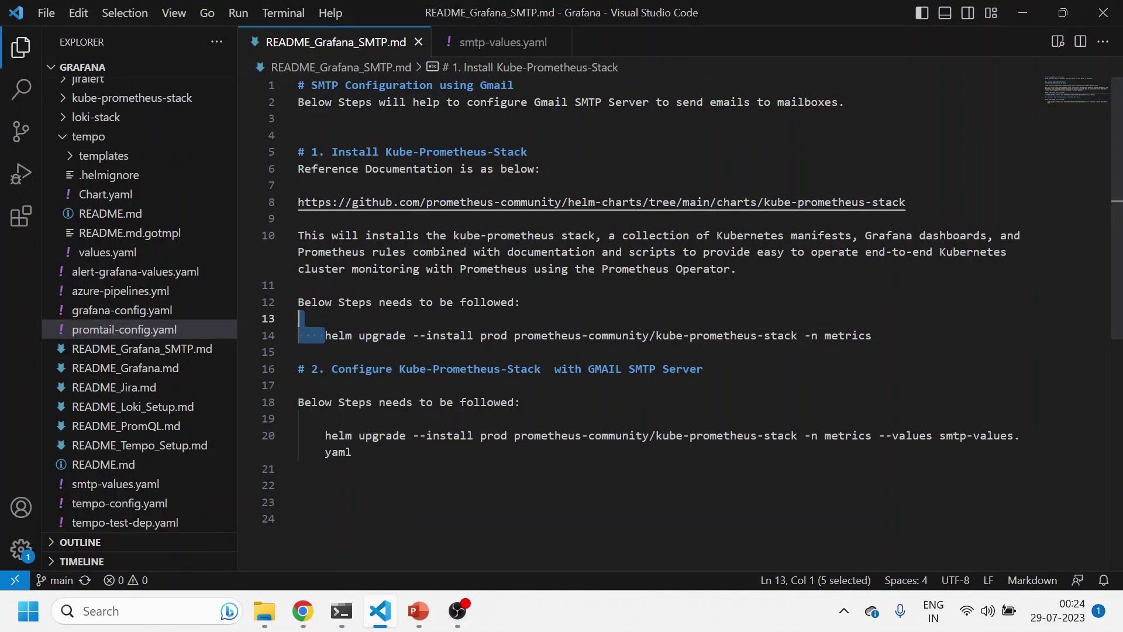
pyautogui.hotkey('shift', 'End')
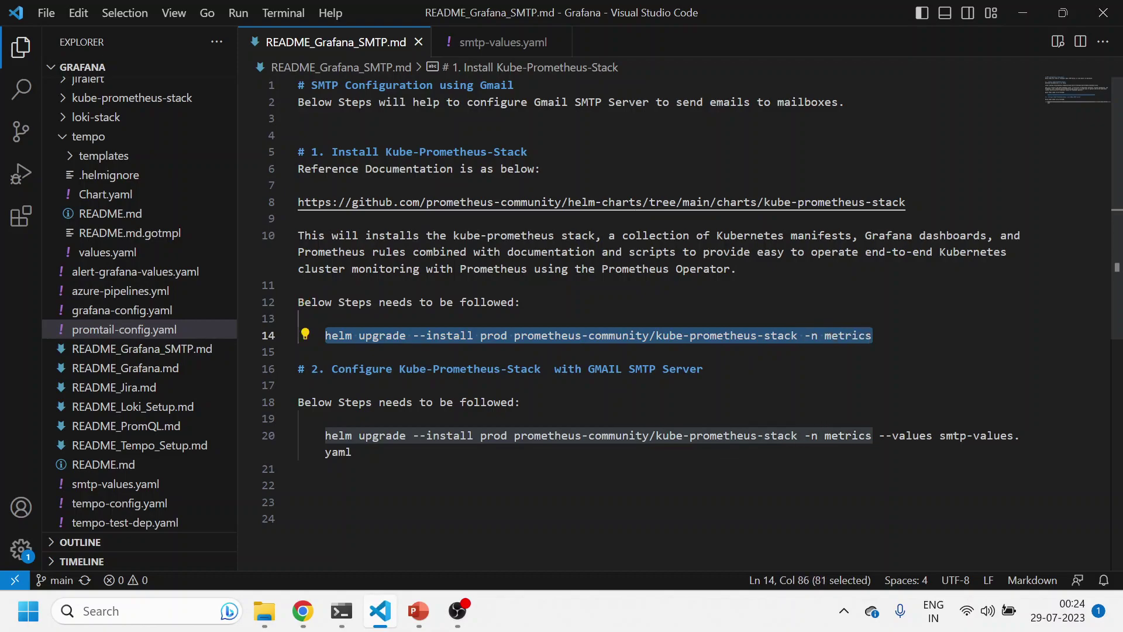
# Paste and run the helm command to install the prod kube-prometheus-stack release into metrics
pyautogui.hotkey('ctrl', 'c')
pyautogui.hotkey('alt', 'Tab')
pyautogui.hotkey('ctrl', 'v')
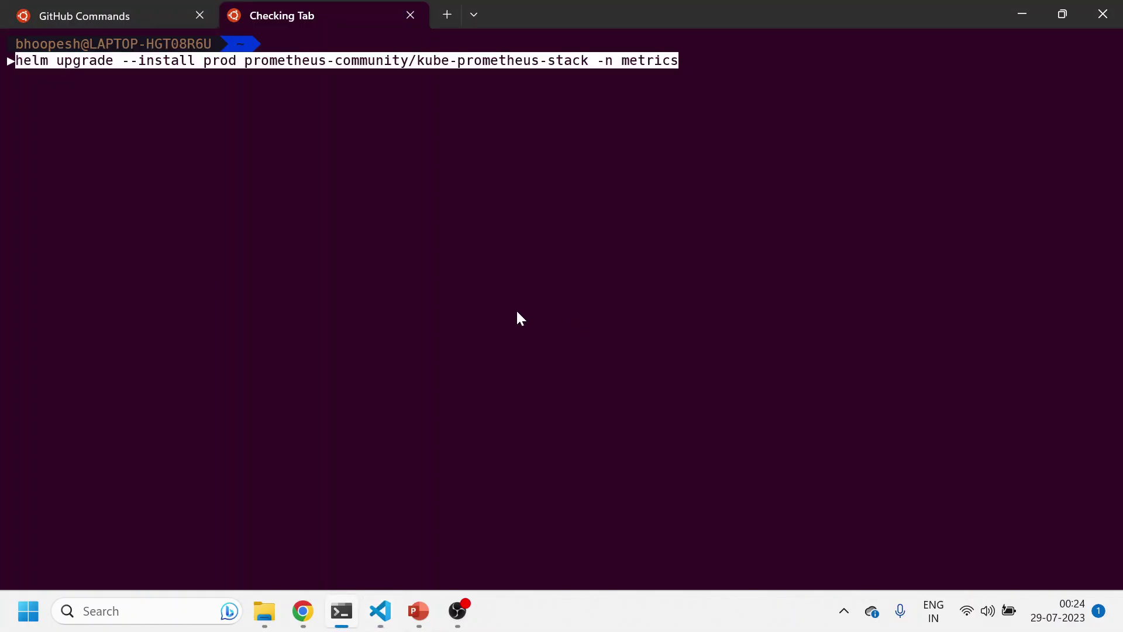
pyautogui.press('Return')
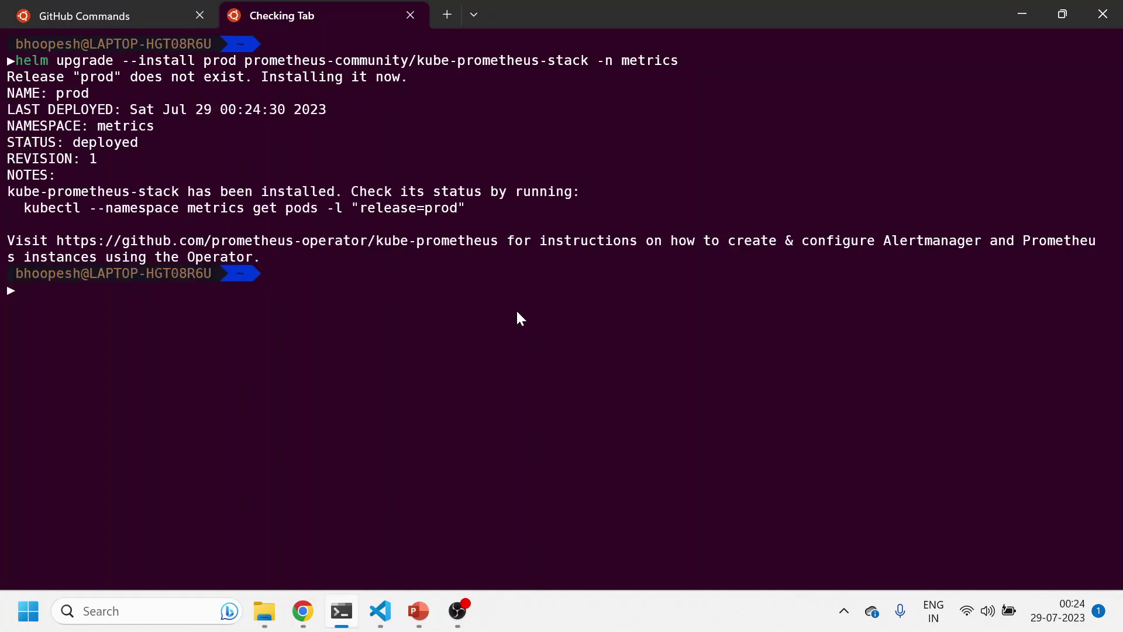
# List the helm releases, pods and services in metrics with hl, kgp and k get svc, then clear
pyautogui.write('hl')
pyautogui.press('Return')
pyautogui.write('k')
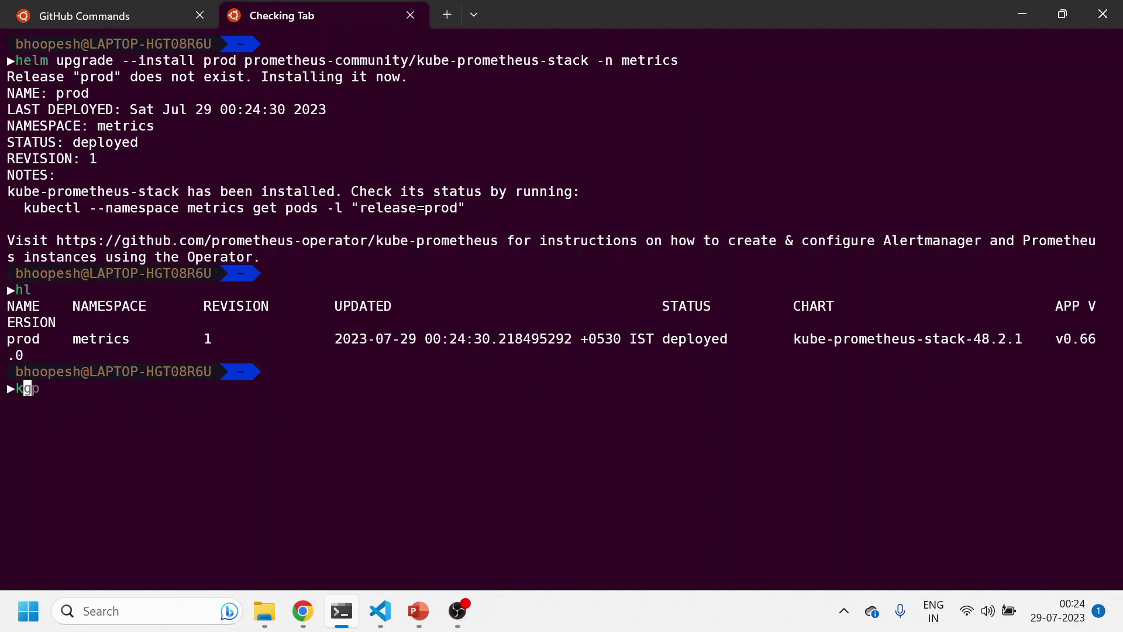
pyautogui.write('gp')
pyautogui.press('Return')
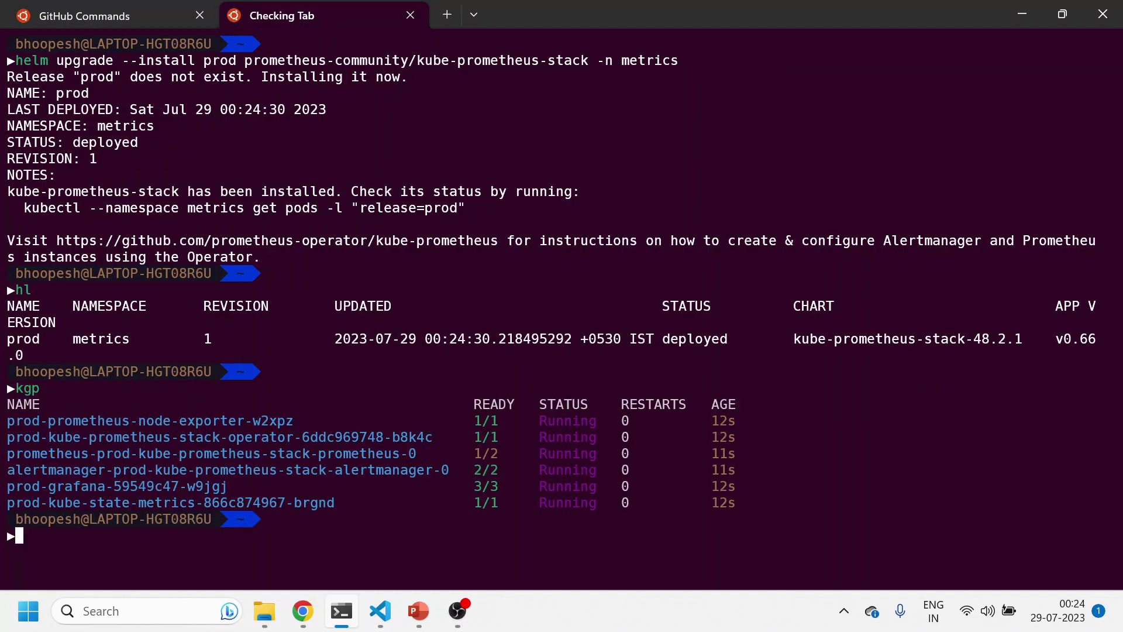
pyautogui.write('k get svc')
pyautogui.press('Return')
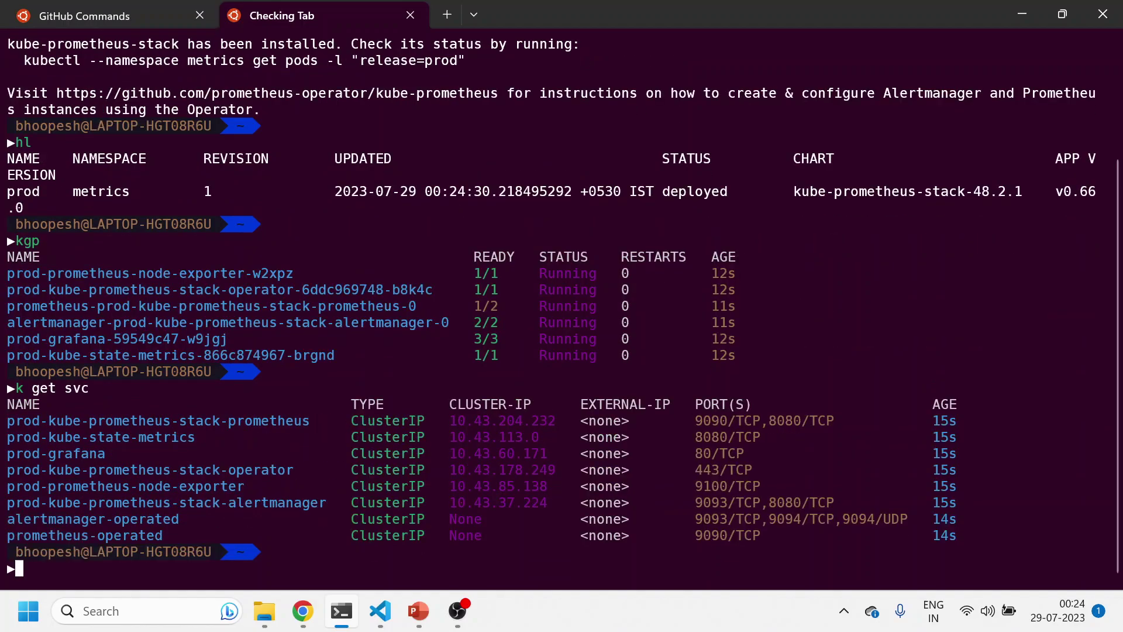
pyautogui.write('clear')
pyautogui.press('Return')
# Port-forward svc/prod-grafana to local port 3000 and copy the 127.0.0.1:3000 address
pyautogui.write('k port')
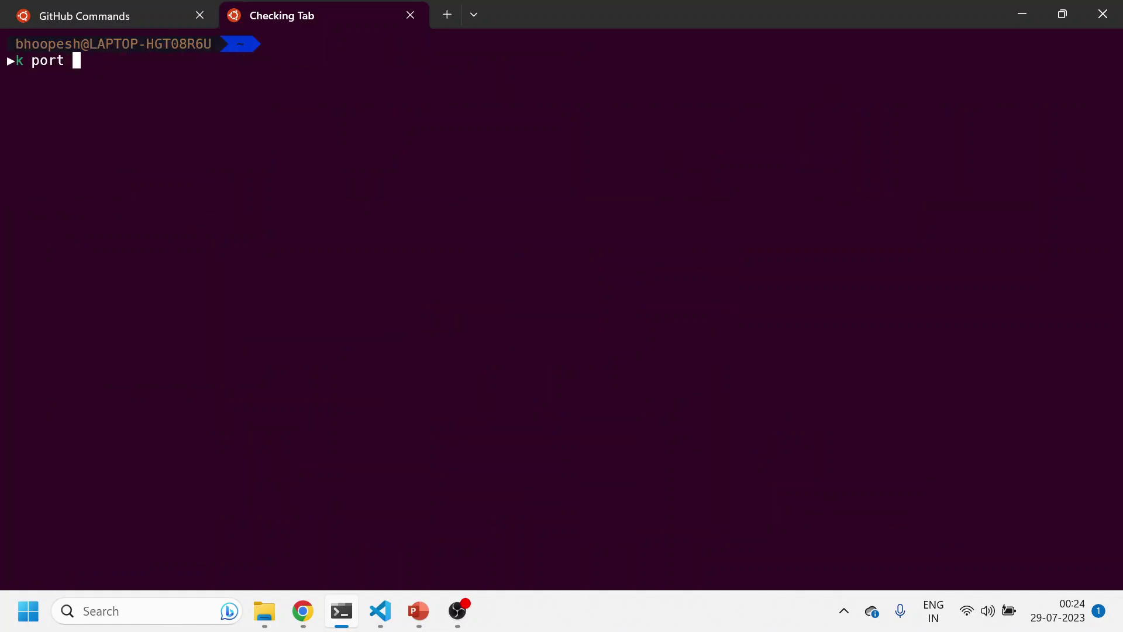
pyautogui.press('BackSpace')
pyautogui.press('Right')
pyautogui.press('Return')
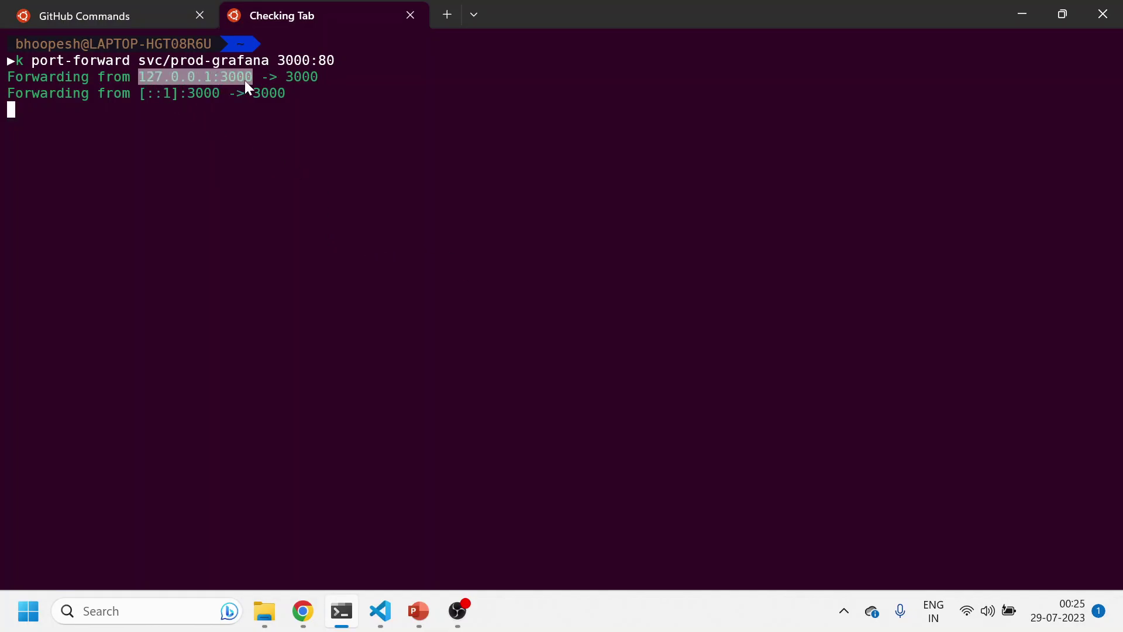
pyautogui.hotkey('ctrl', 'c')
# Load the Grafana login page at 127.0.0.1:3000 in a new browser tab
pyautogui.moveTo(302, 611)
pyautogui.click(309, 573)
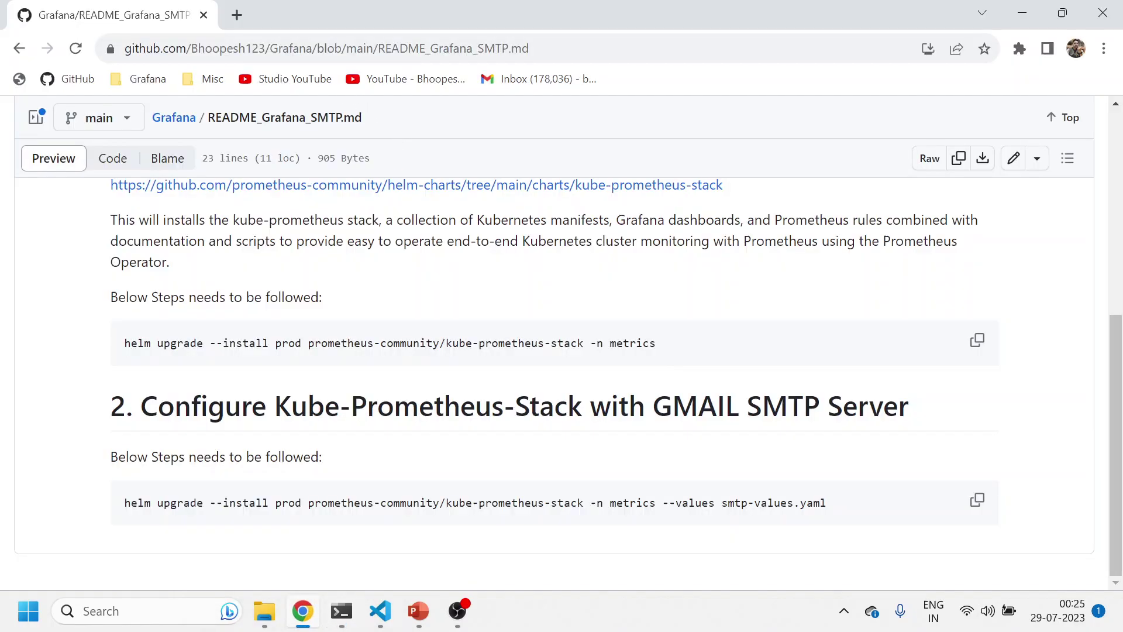
pyautogui.click(248, 16)
pyautogui.hotkey('ctrl', 'v')
pyautogui.press('Return')
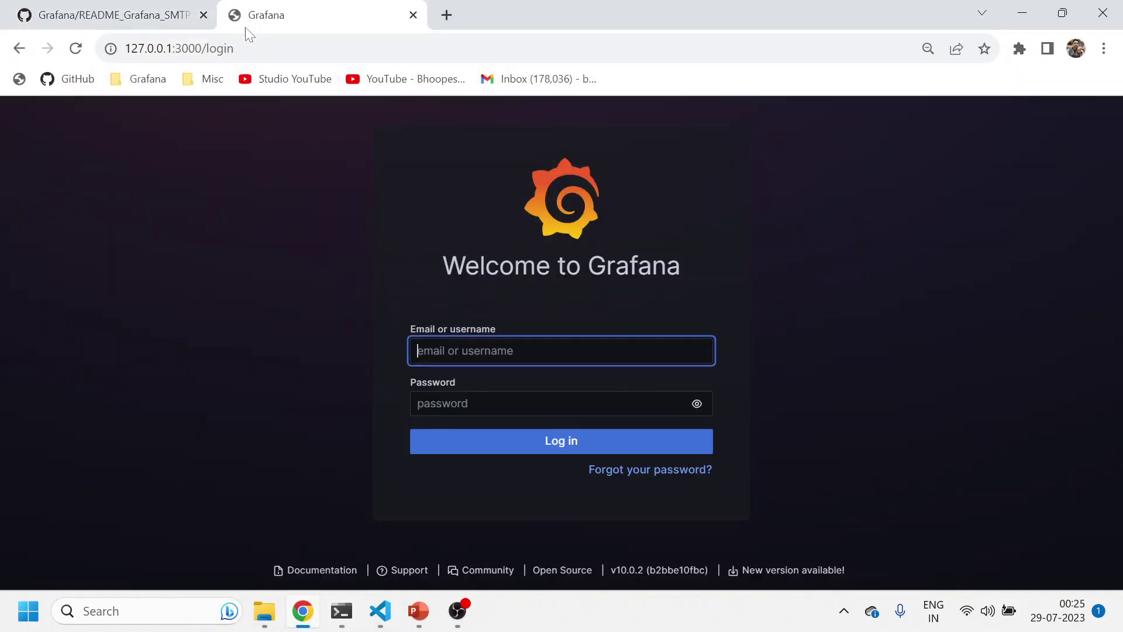
# Sign in as admin with the account password to reach the Grafana Home page
pyautogui.press('Down')
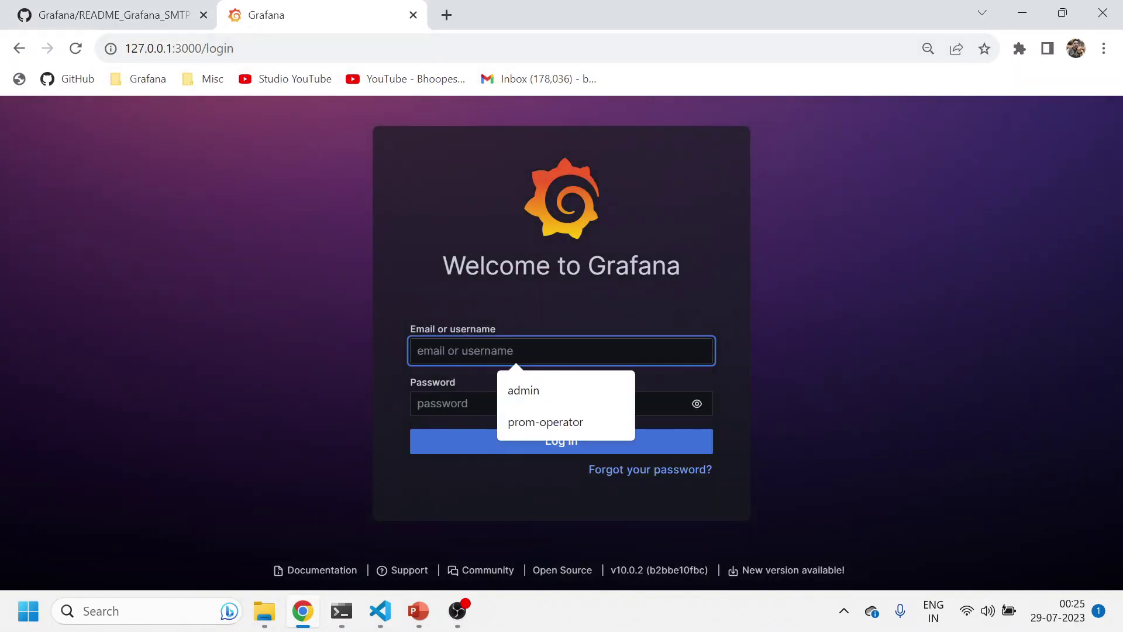
pyautogui.press('Down')
pyautogui.press('Return')
pyautogui.press('Tab')
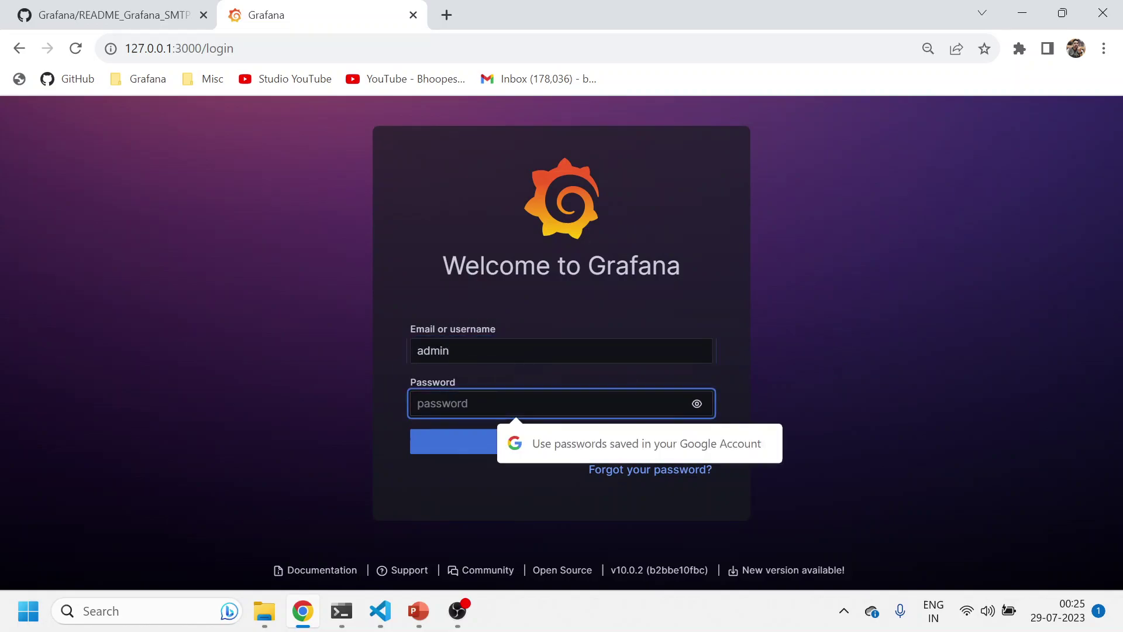
pyautogui.write('adm')
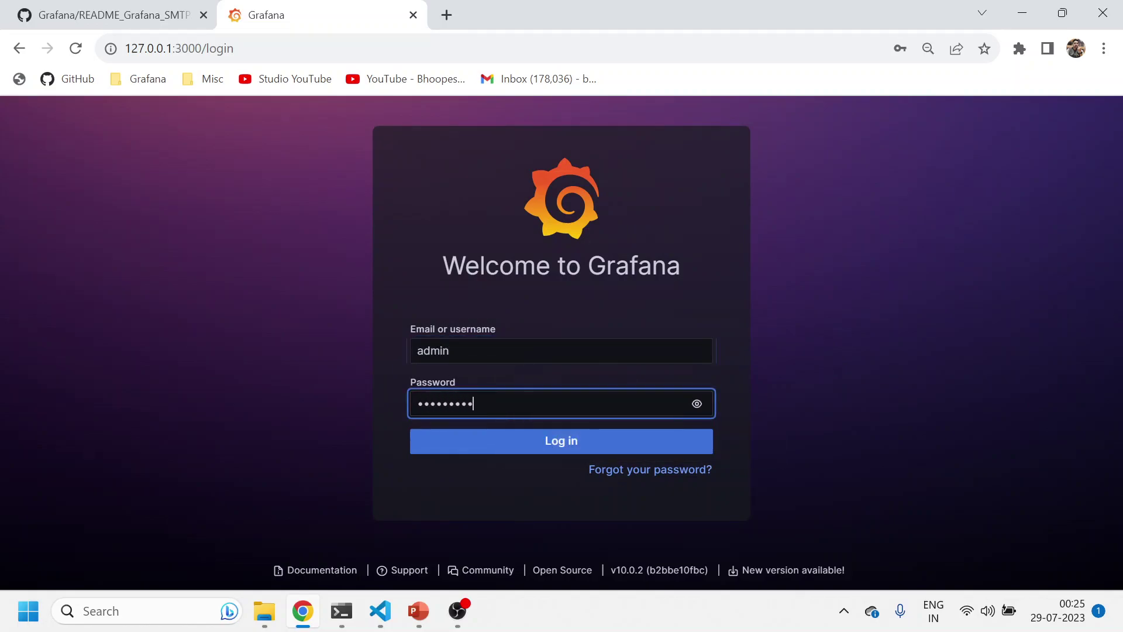
pyautogui.press('BackSpace')
pyautogui.press('BackSpace')
pyautogui.press('BackSpace')
pyautogui.press('BackSpace')
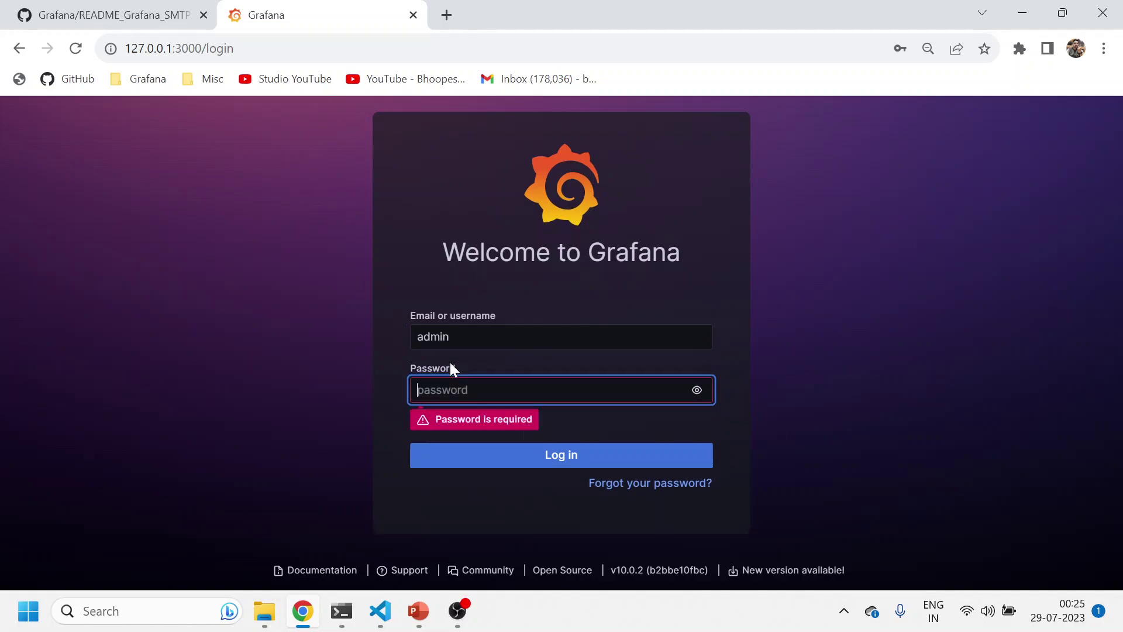
pyautogui.write('admi')
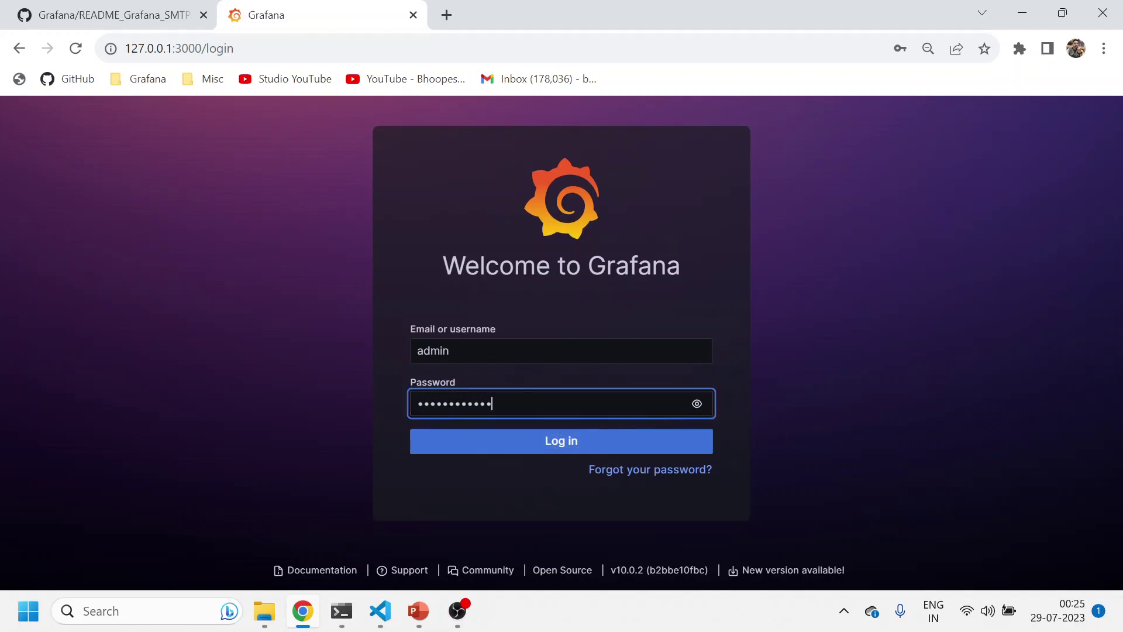
pyautogui.press('Return')
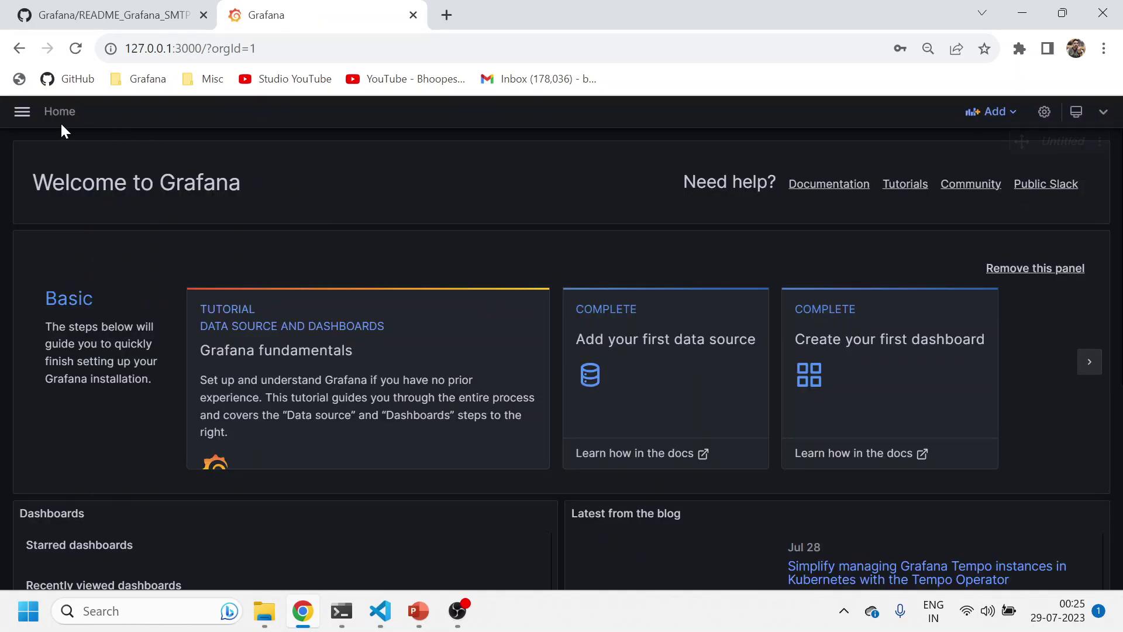
# Go to Alerting > Contact points and choose the Grafana Alertmanager to show grafana-default-email
pyautogui.click(25, 113)
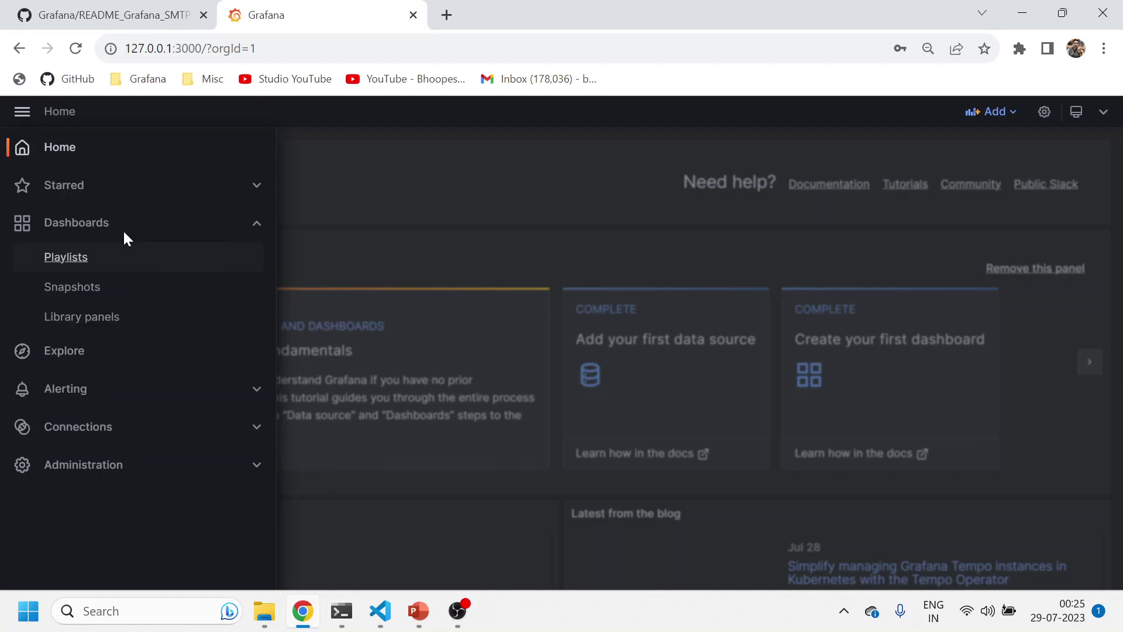
pyautogui.click(68, 391)
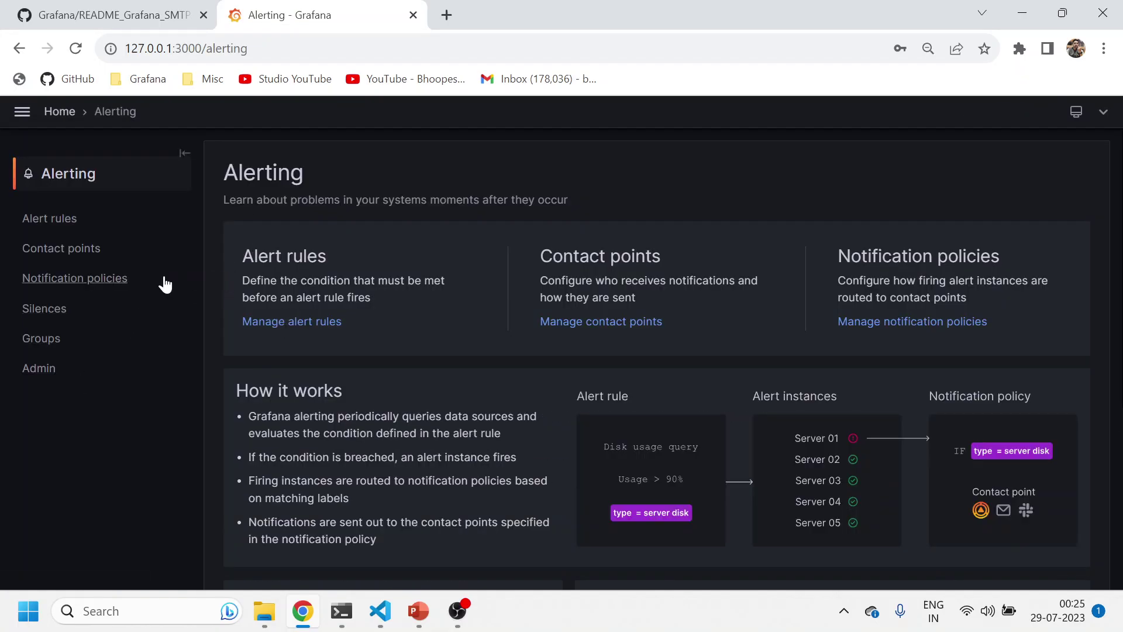
pyautogui.click(88, 252)
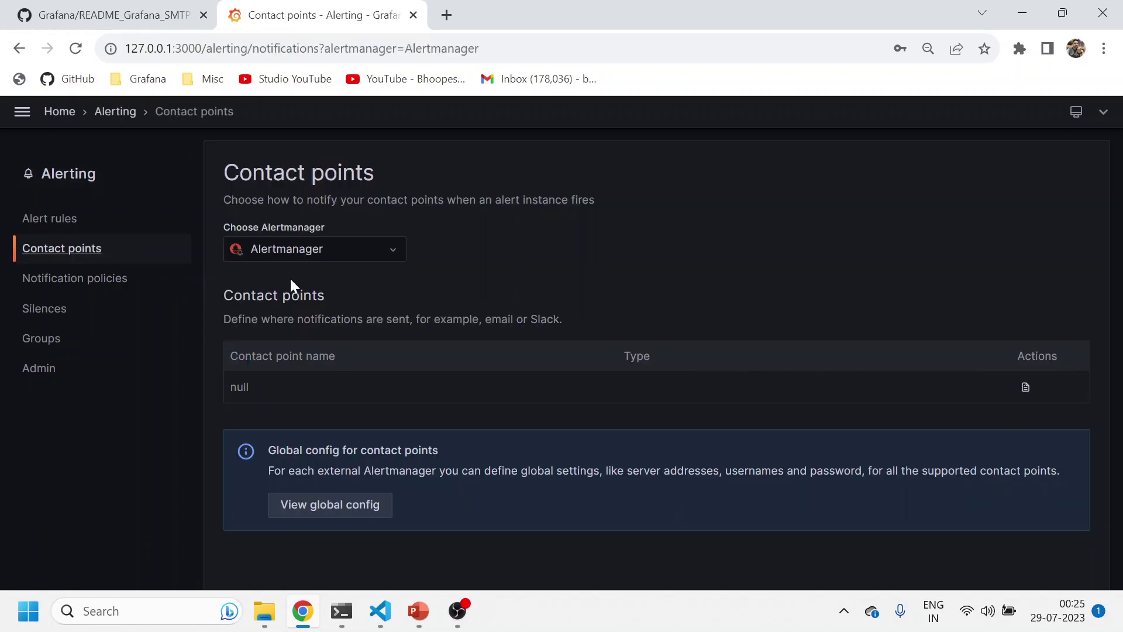
pyautogui.click(95, 279)
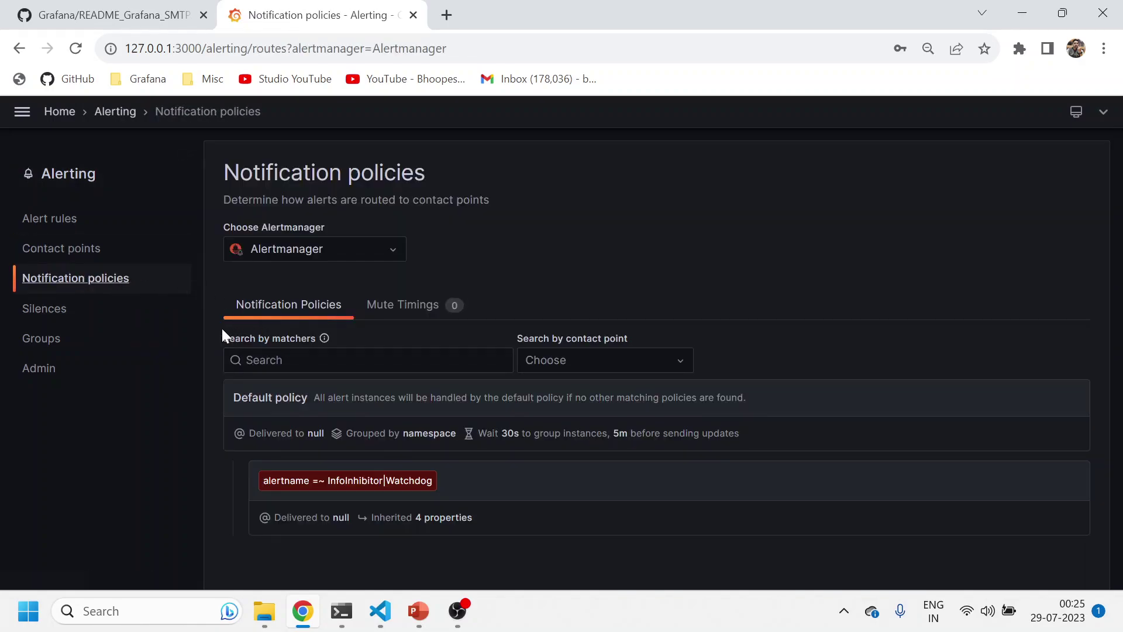
pyautogui.click(82, 254)
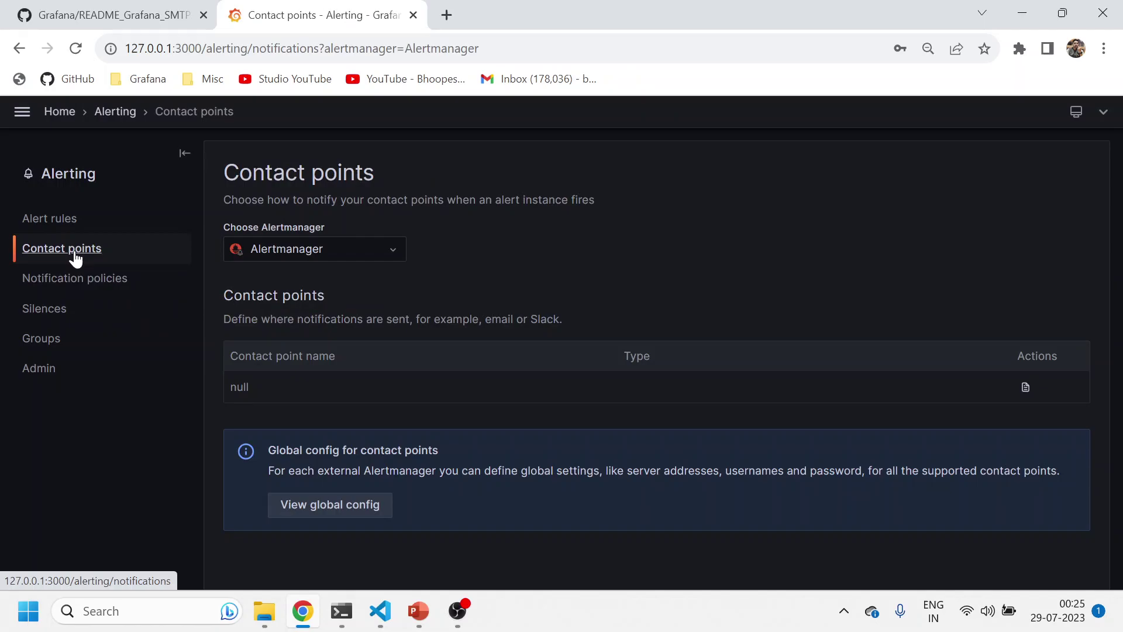
pyautogui.click(236, 250)
pyautogui.click(263, 274)
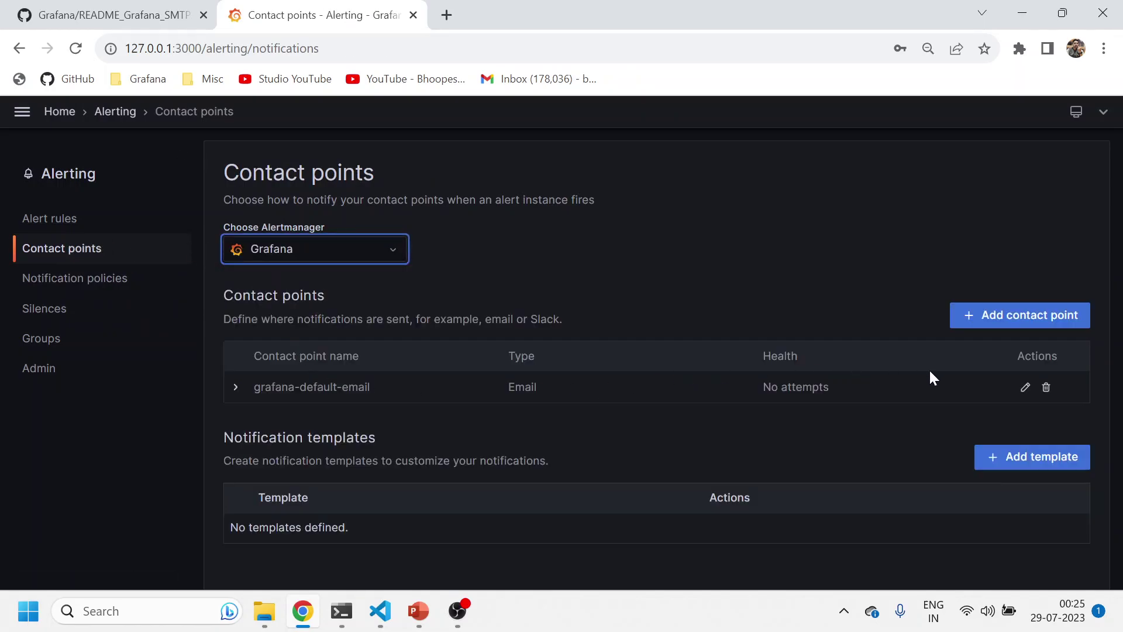
# Replace the grafana-default-email contact point's address with the Gmail account address
pyautogui.click(1025, 386)
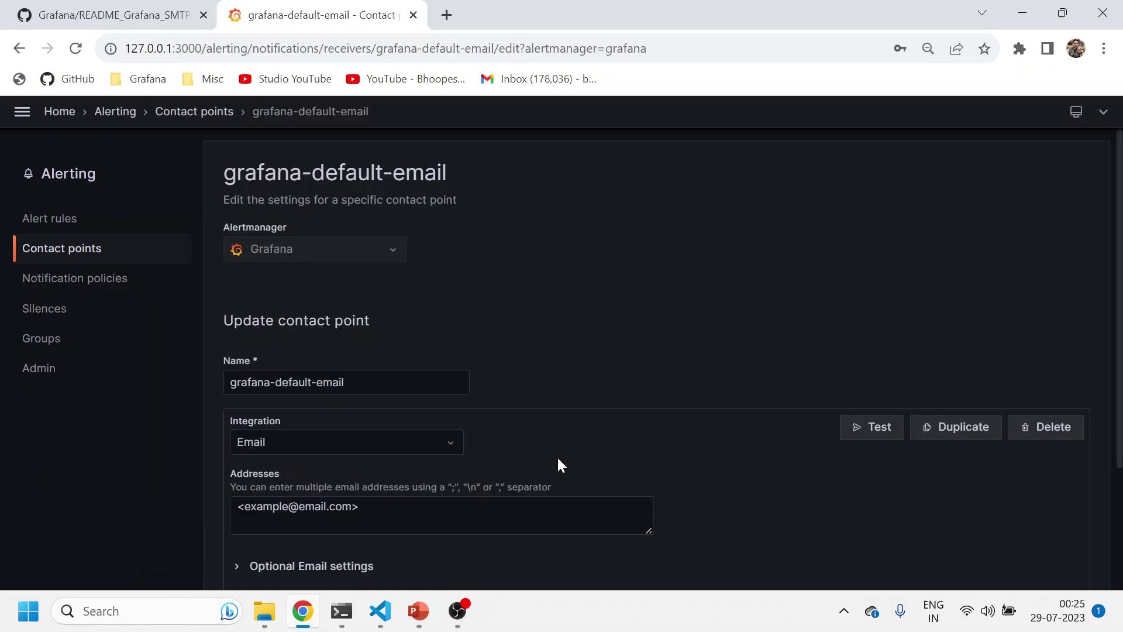
pyautogui.moveTo(424, 501); pyautogui.dragTo(219, 514)
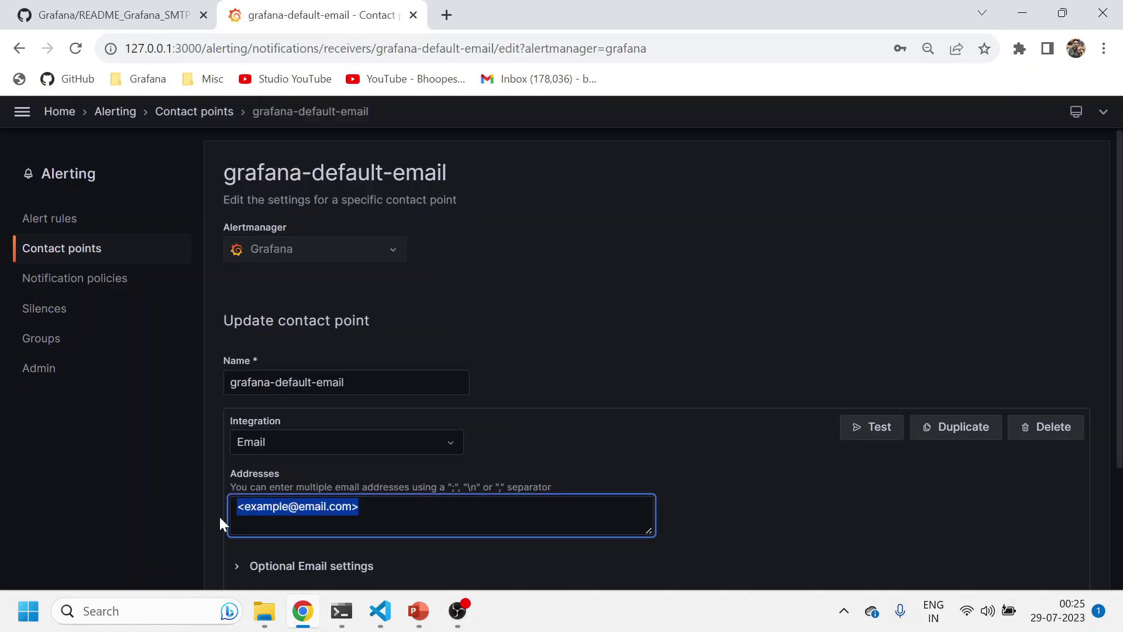
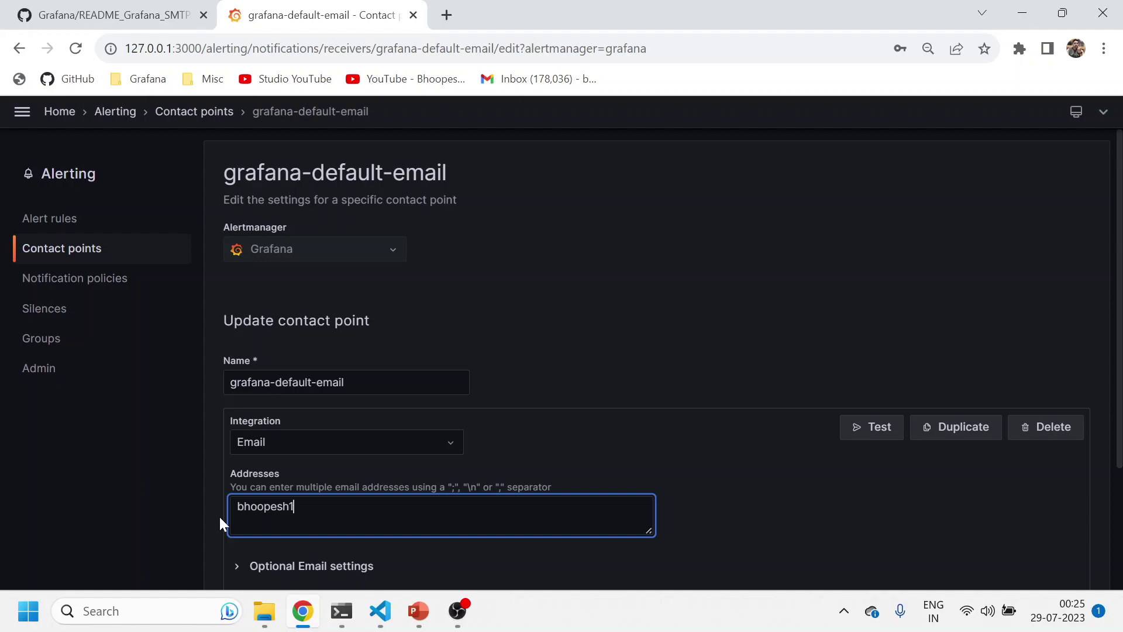
# Send a test notification, confirm it fails with SMTP not configured, and close the dialog
pyautogui.scroll(-3, 228, 515)
pyautogui.click(866, 260)
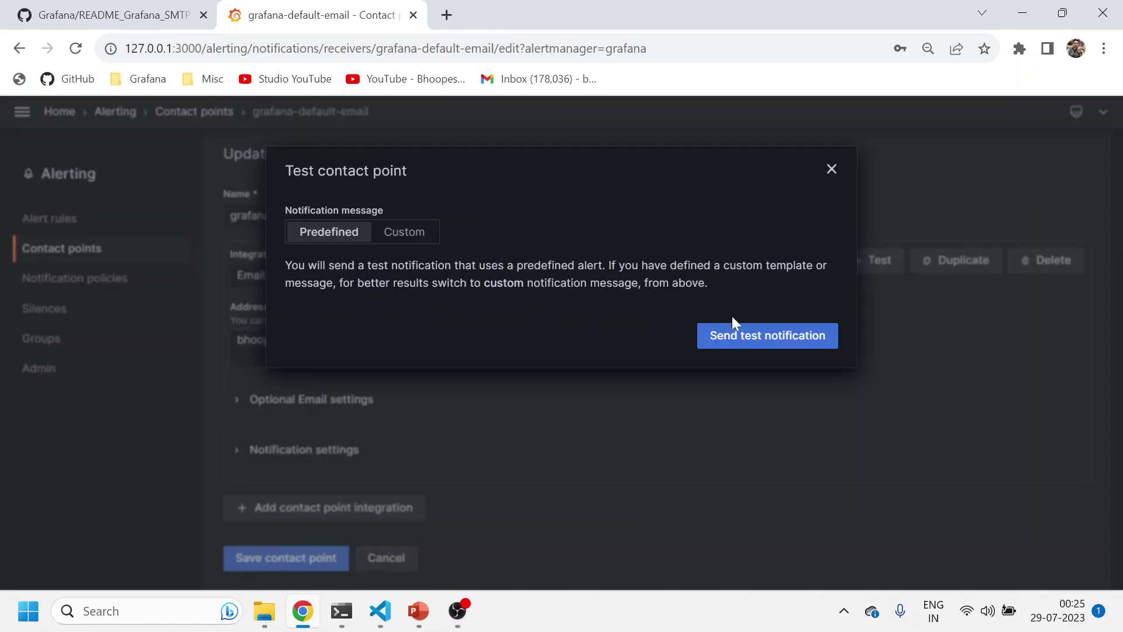
pyautogui.click(759, 343)
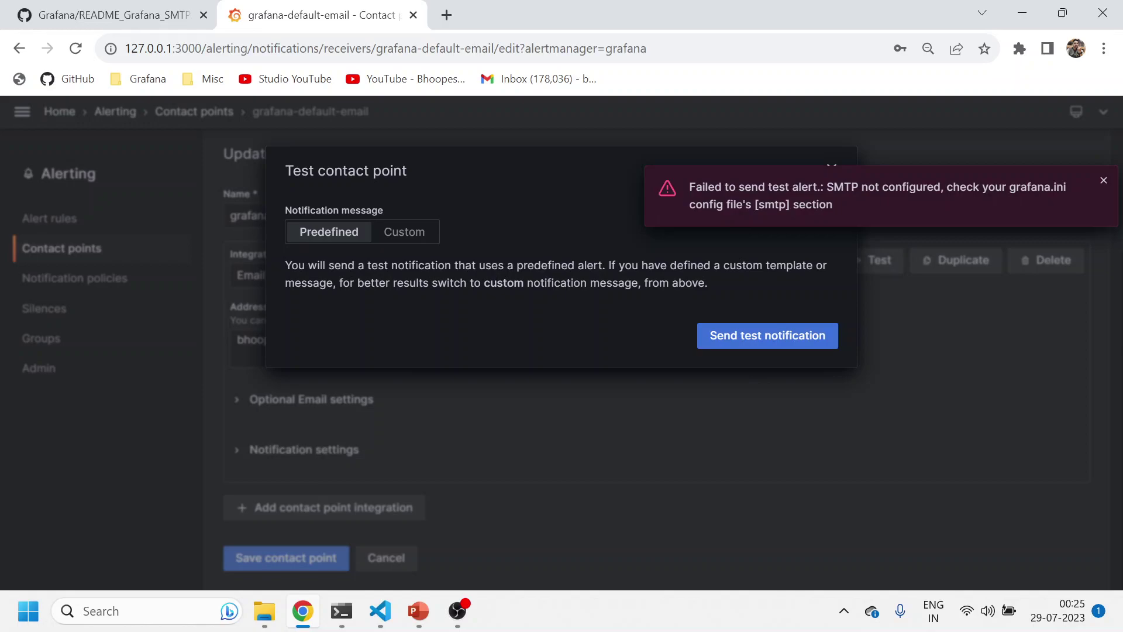
pyautogui.tripleClick(705, 187)
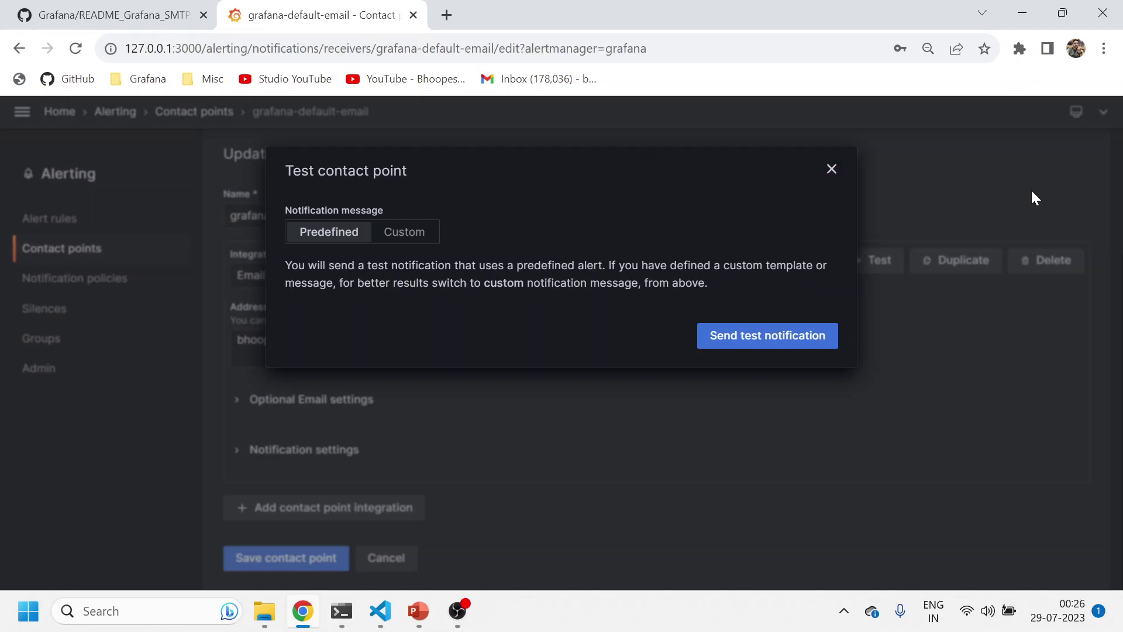
pyautogui.click(796, 341)
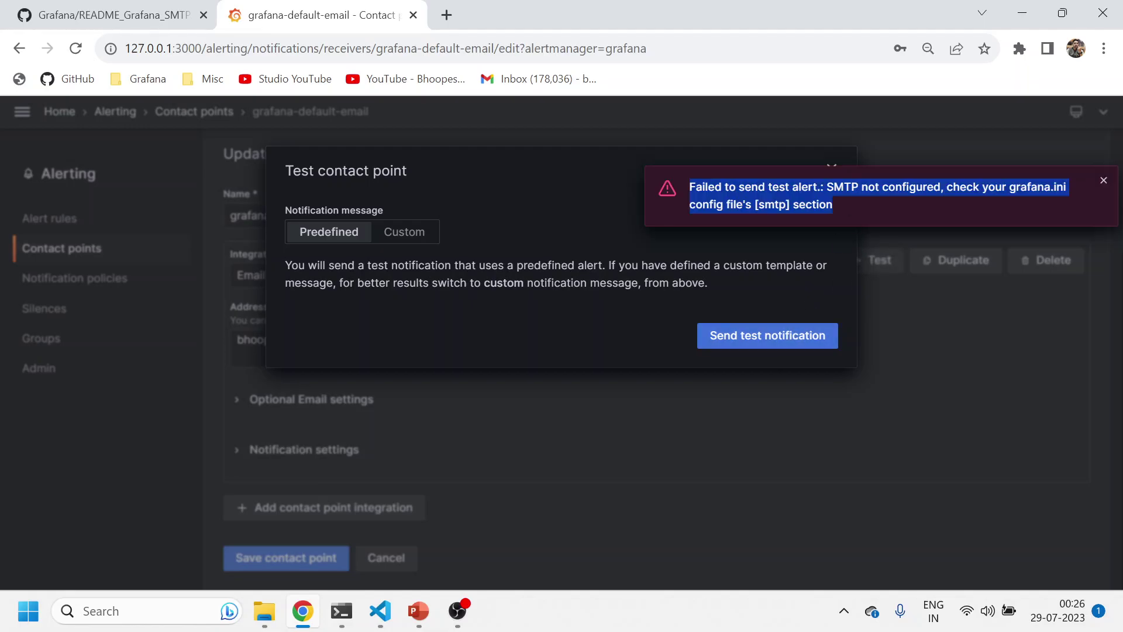
pyautogui.click(1103, 181)
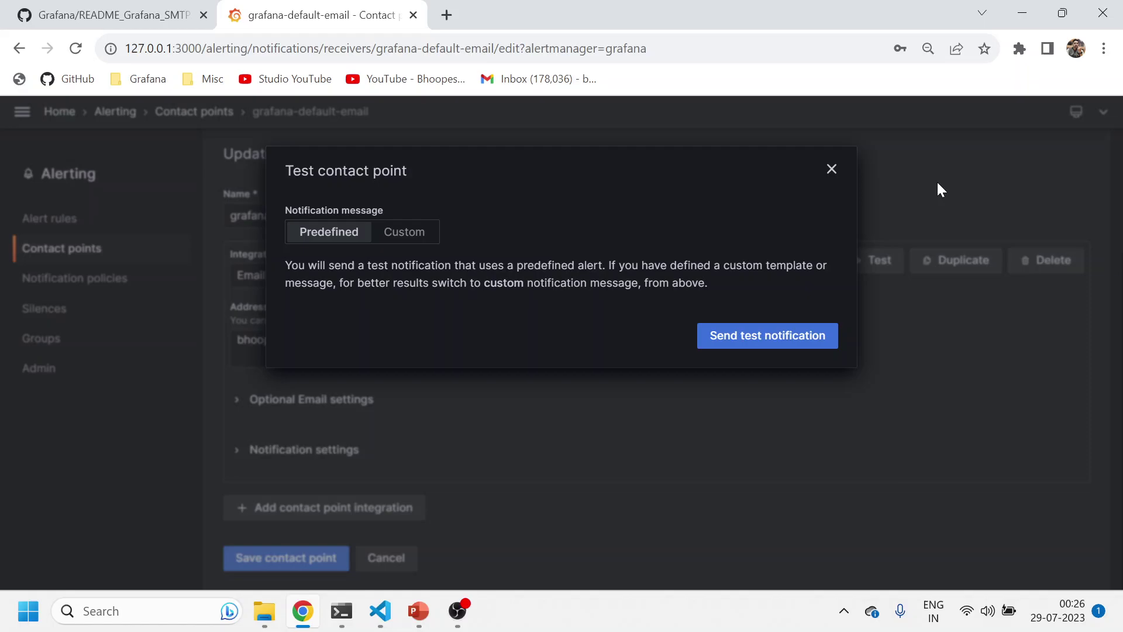
pyautogui.click(831, 169)
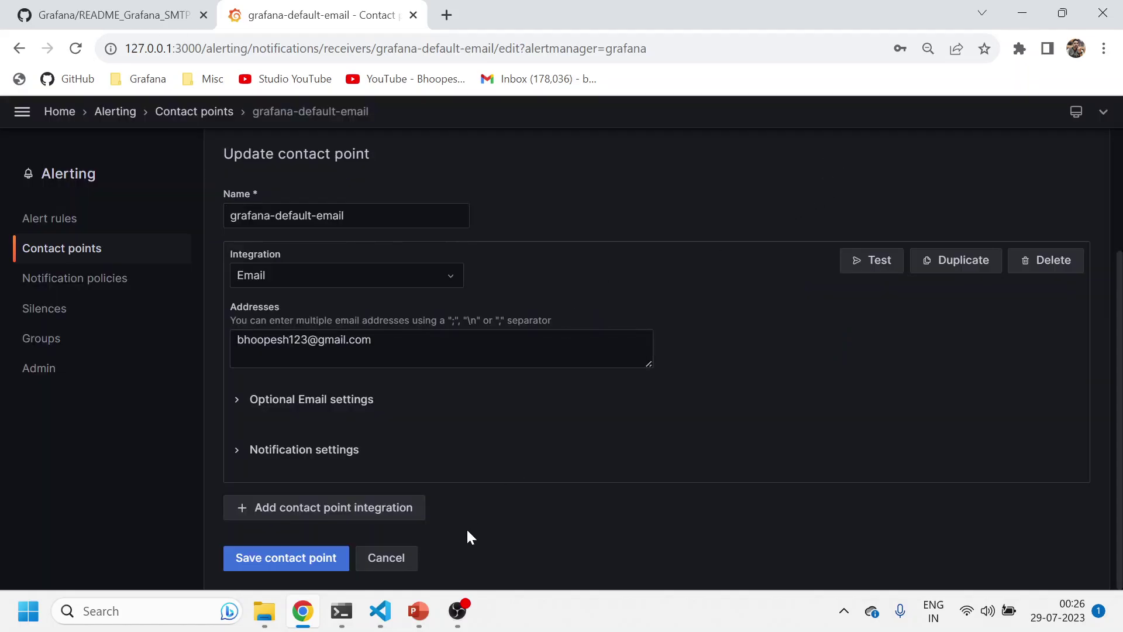
pyautogui.click(383, 611)
# Find smtp-values.yaml in the README helm command and open it to the grafana.ini block
pyautogui.moveTo(301, 502); pyautogui.dragTo(299, 518)
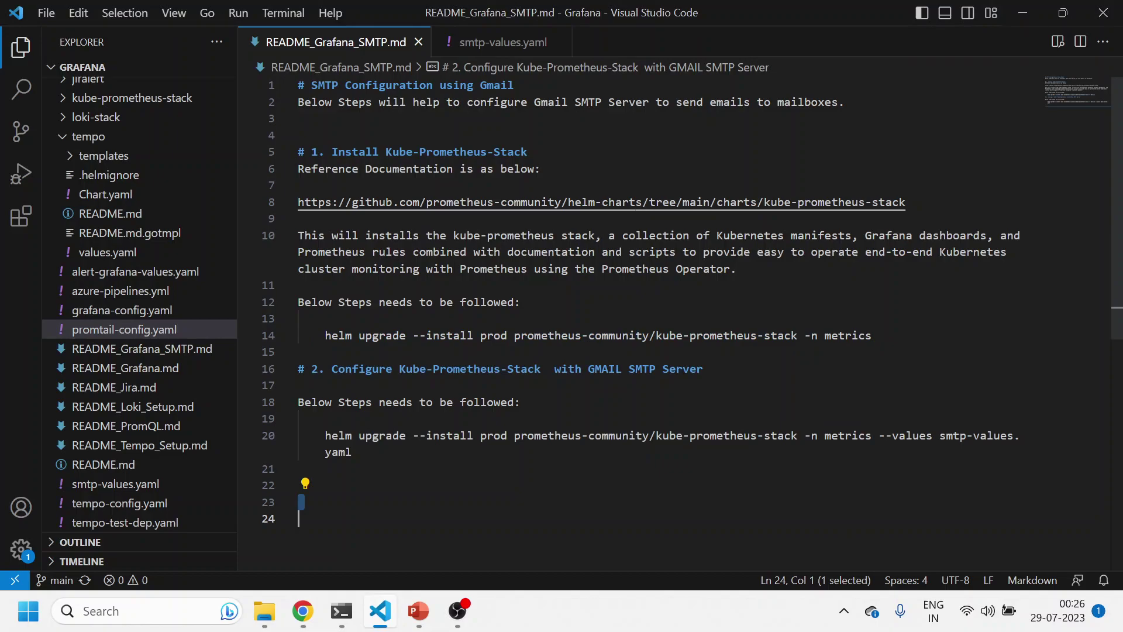
pyautogui.moveTo(947, 435); pyautogui.dragTo(299, 468)
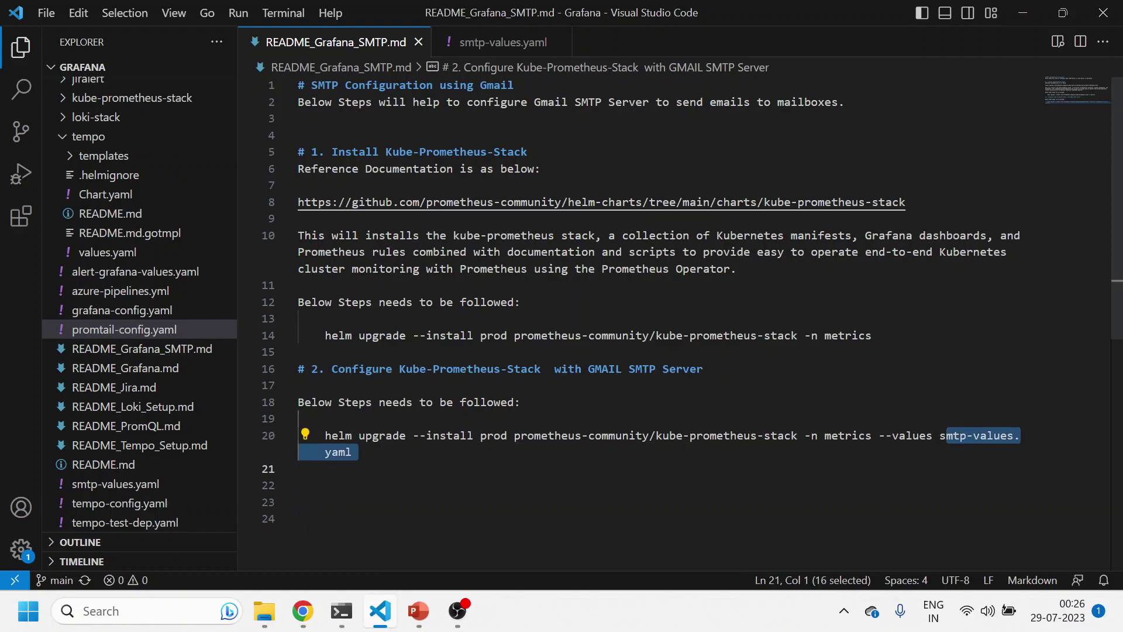
pyautogui.click(486, 44)
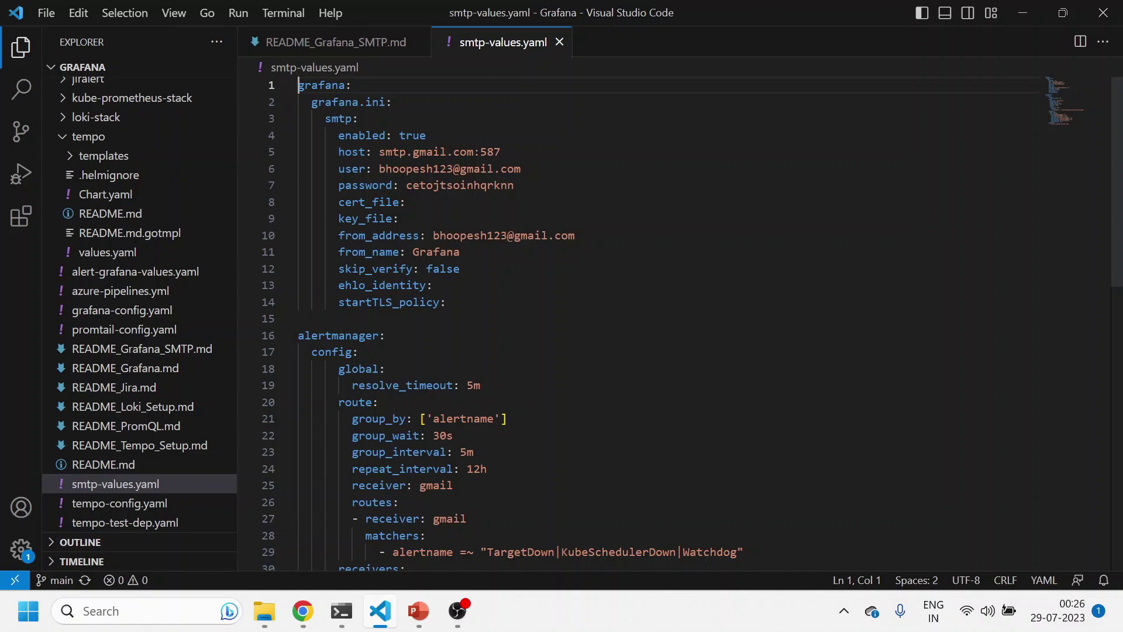
pyautogui.moveTo(312, 102); pyautogui.dragTo(447, 302)
pyautogui.press('Escape')
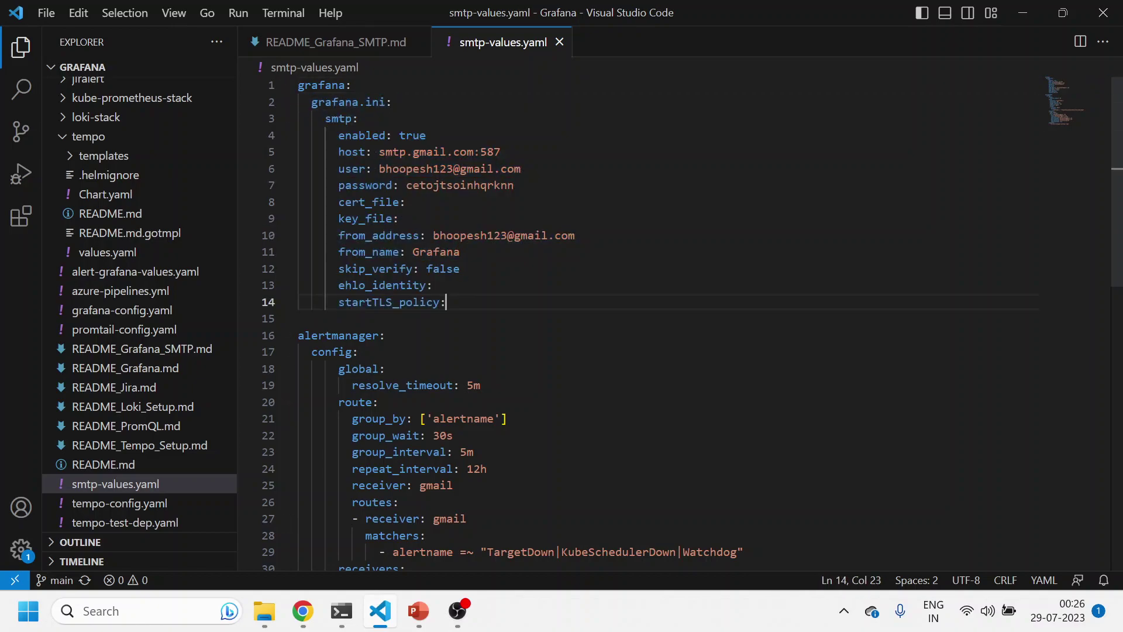
# Review the smtp settings: host smtp.gmail.com:587, Gmail user, app password, sender address, from_name Grafana
pyautogui.click(339, 118)
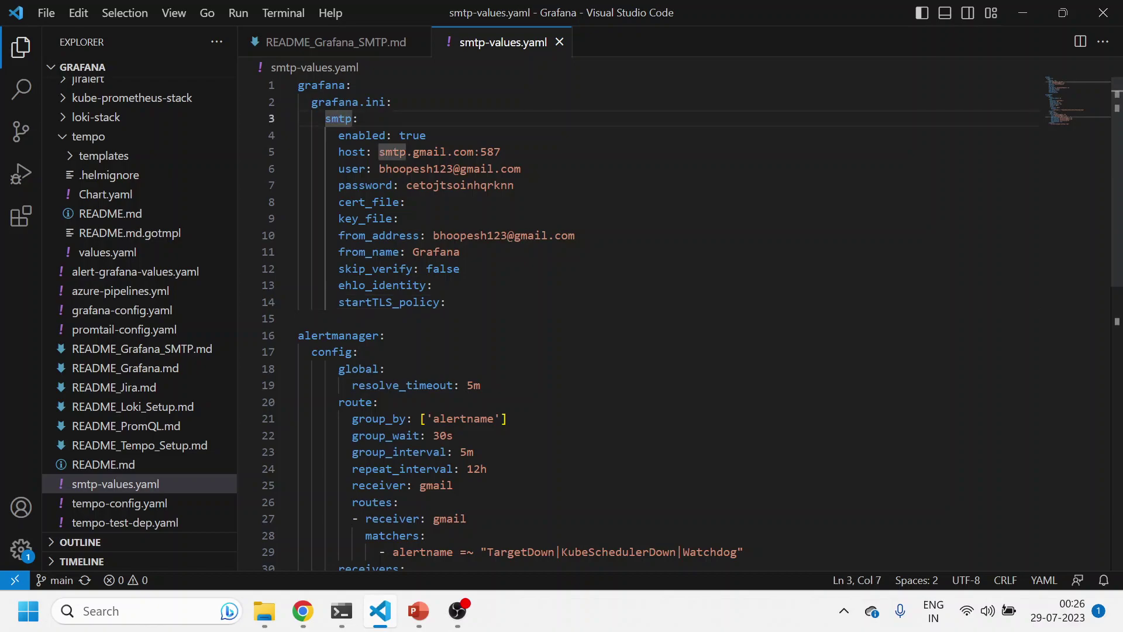
pyautogui.click(420, 169)
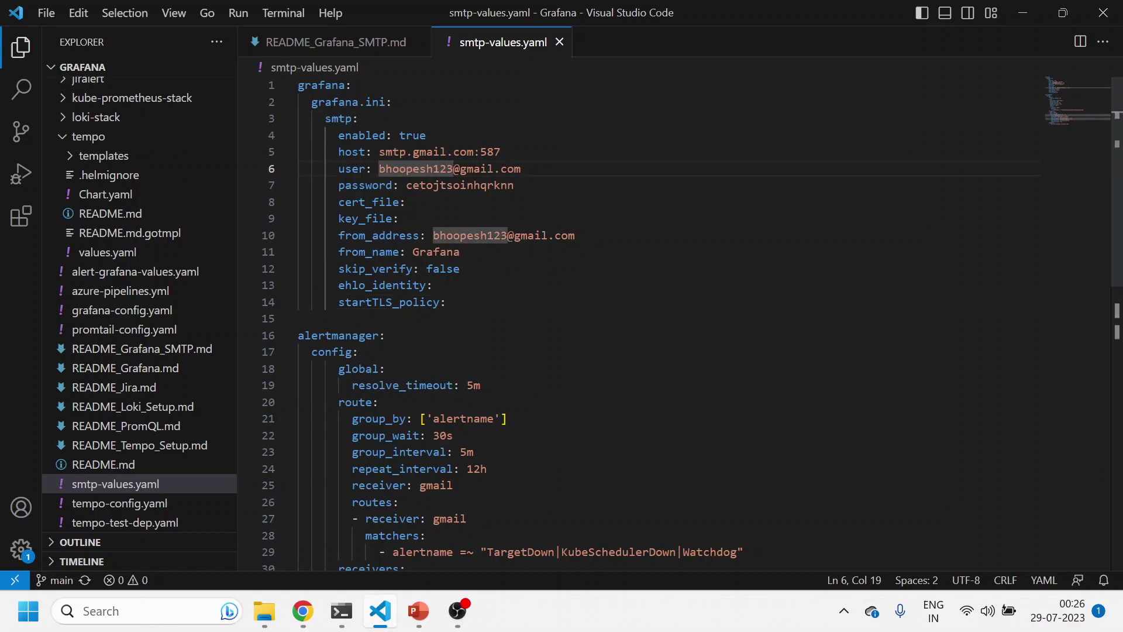
pyautogui.moveTo(501, 152); pyautogui.dragTo(379, 151)
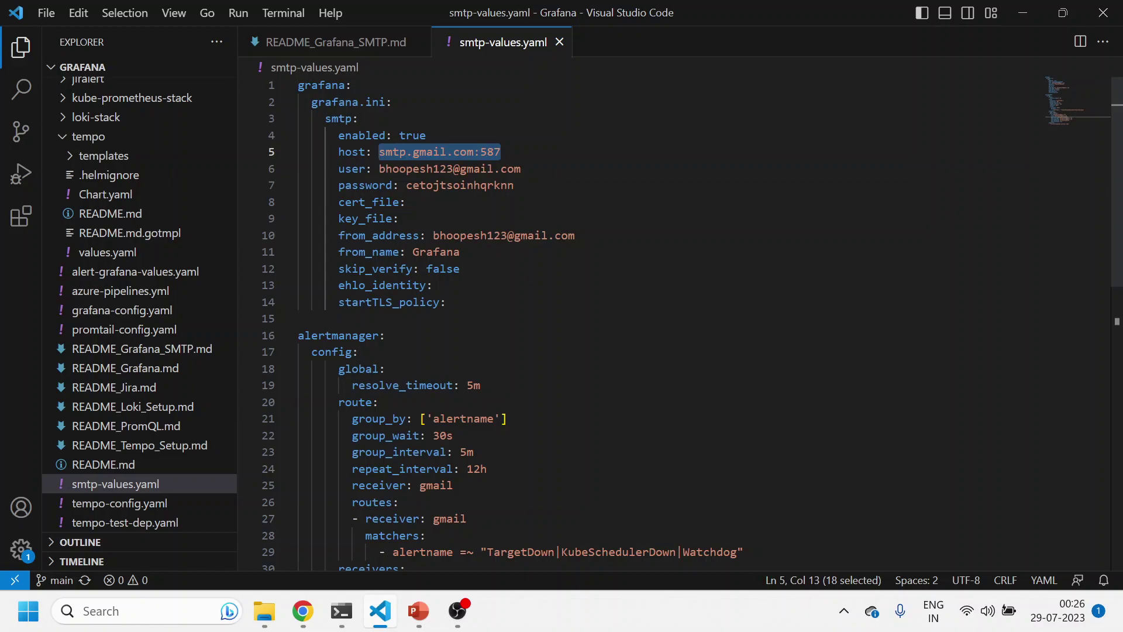
pyautogui.moveTo(521, 169); pyautogui.dragTo(391, 169)
pyautogui.click(446, 185)
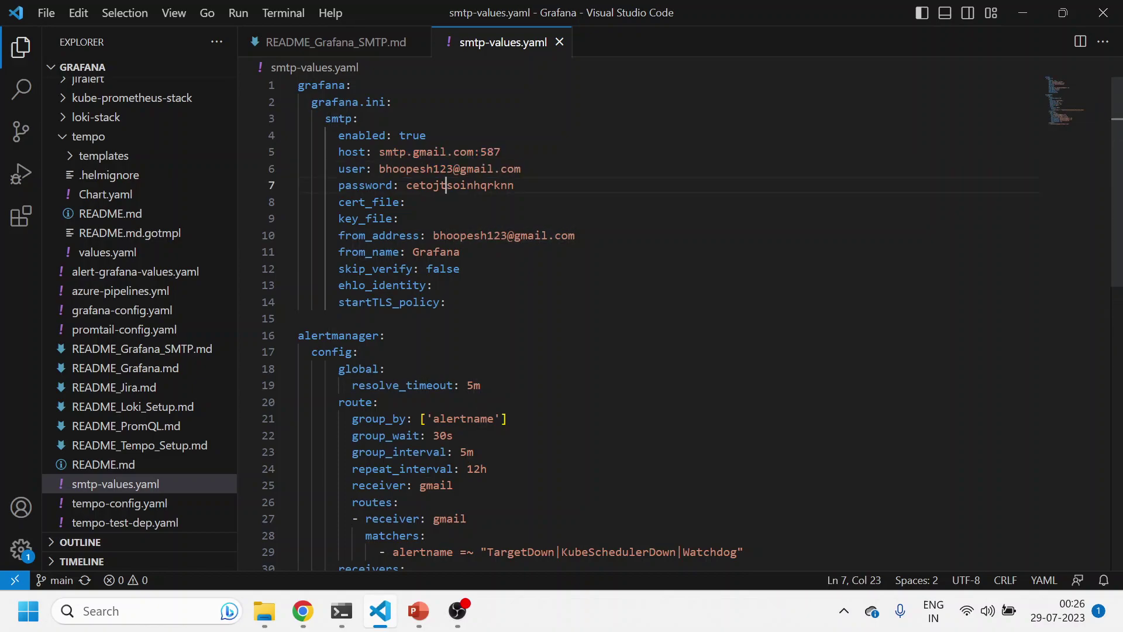
pyautogui.doubleClick(446, 185)
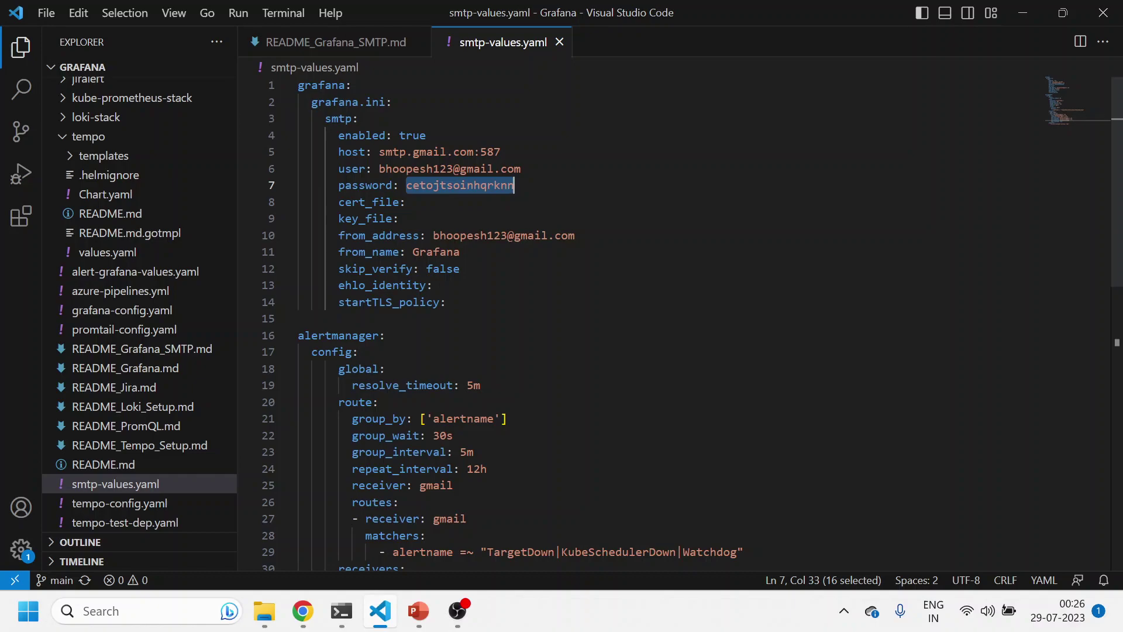
pyautogui.moveTo(432, 235); pyautogui.dragTo(507, 236)
pyautogui.doubleClick(435, 252)
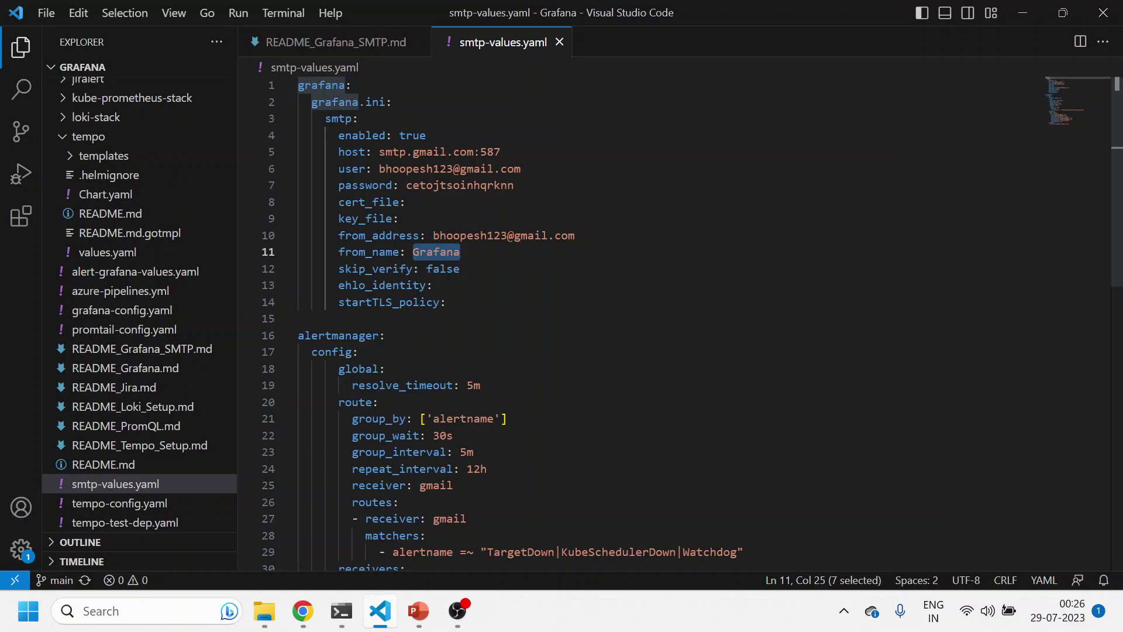
pyautogui.moveTo(446, 302); pyautogui.dragTo(299, 135)
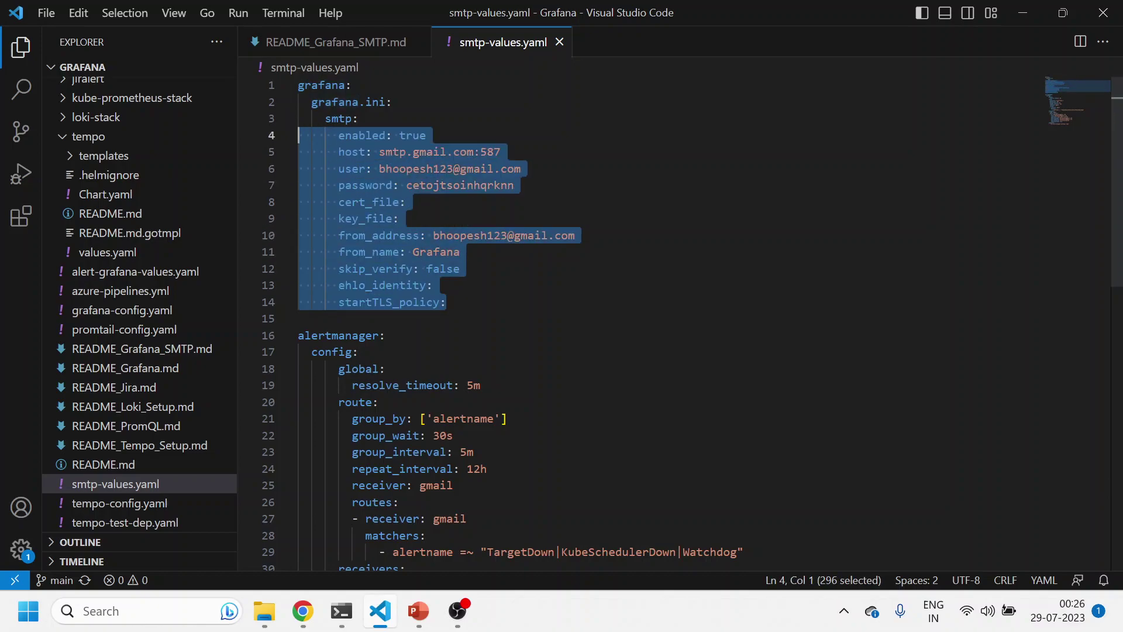
pyautogui.scroll(-2, 673, 322)
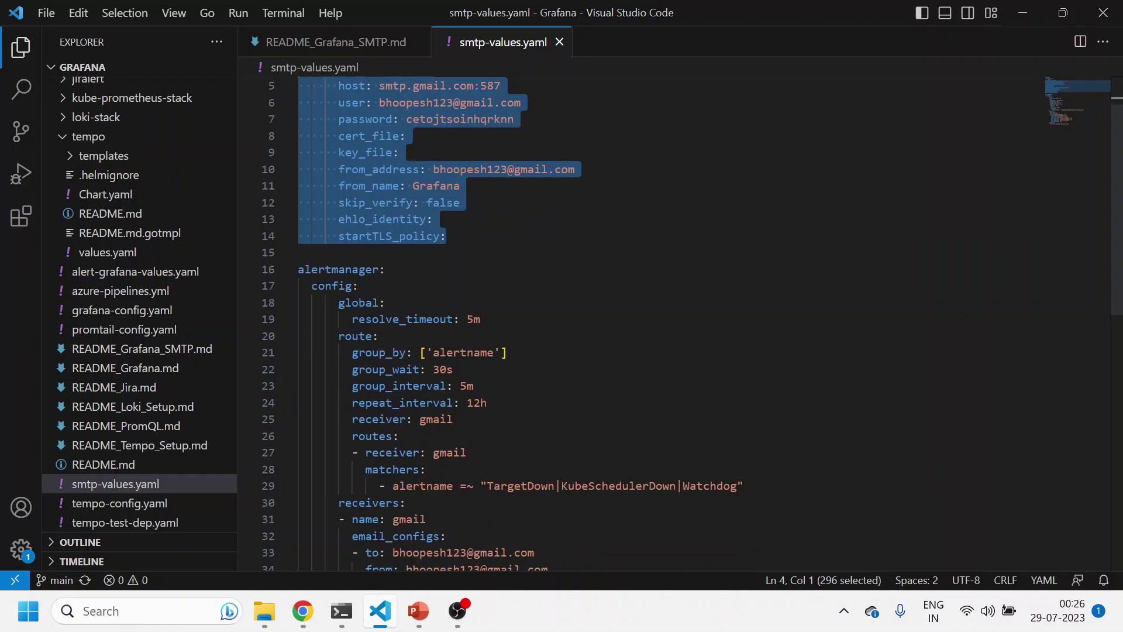
pyautogui.scroll(-2, 673, 322)
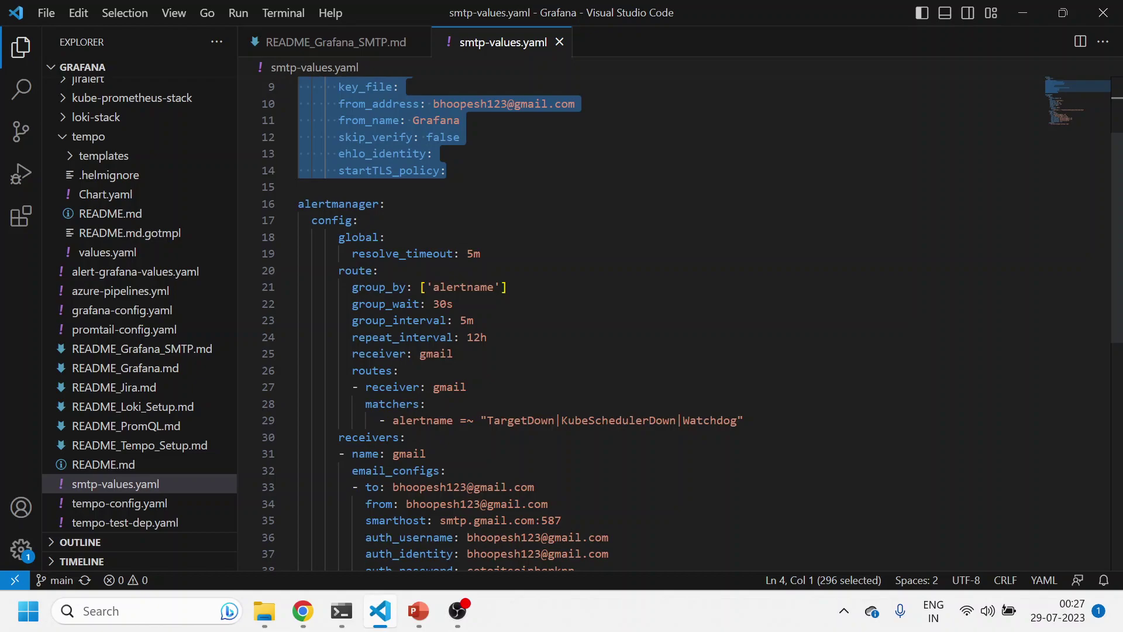
pyautogui.scroll(-4, 673, 322)
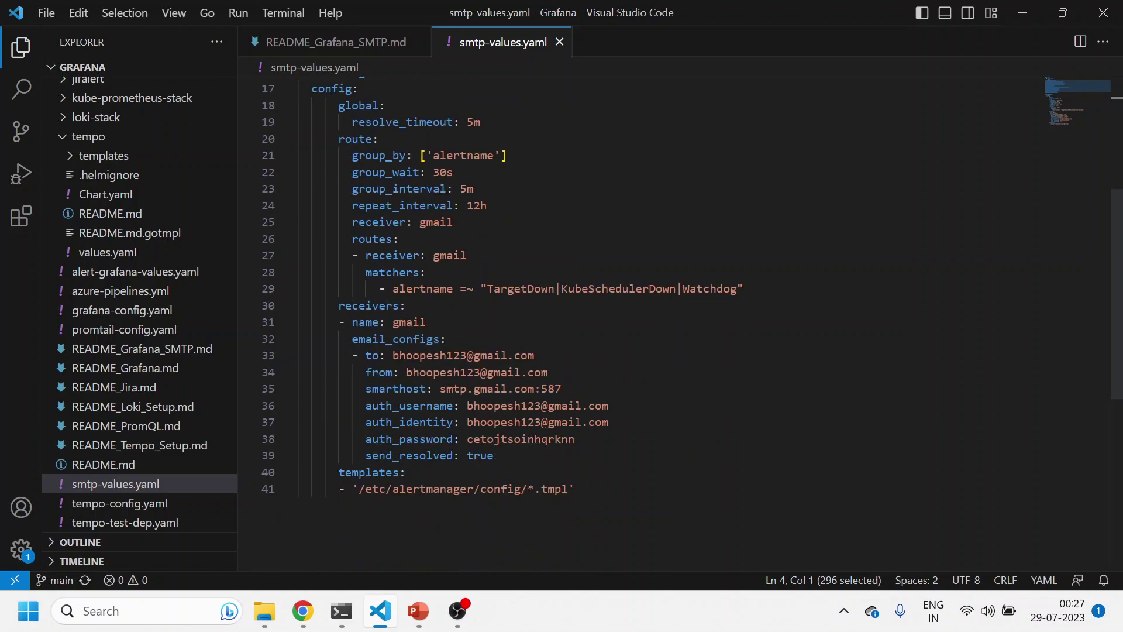
pyautogui.doubleClick(449, 256)
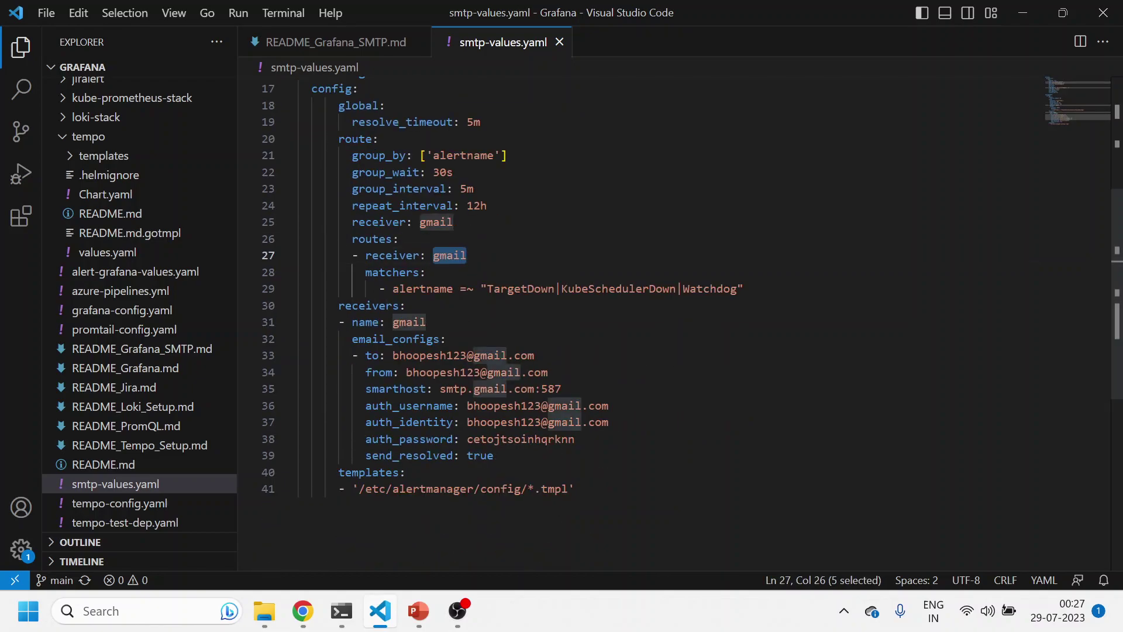
pyautogui.click(420, 338)
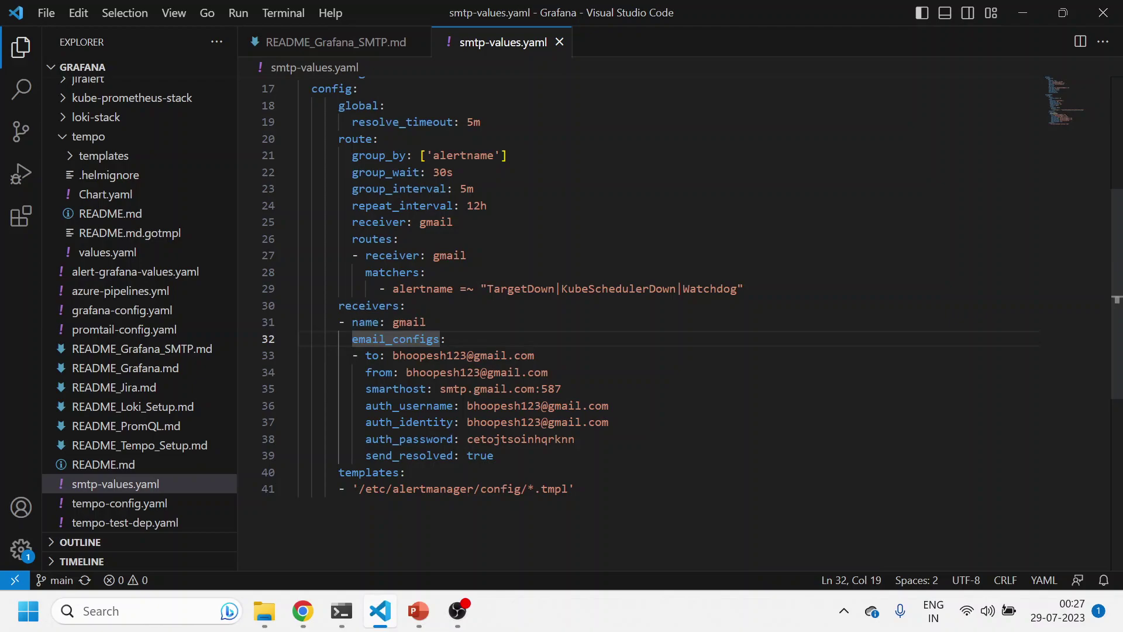
pyautogui.moveTo(373, 355); pyautogui.dragTo(494, 455)
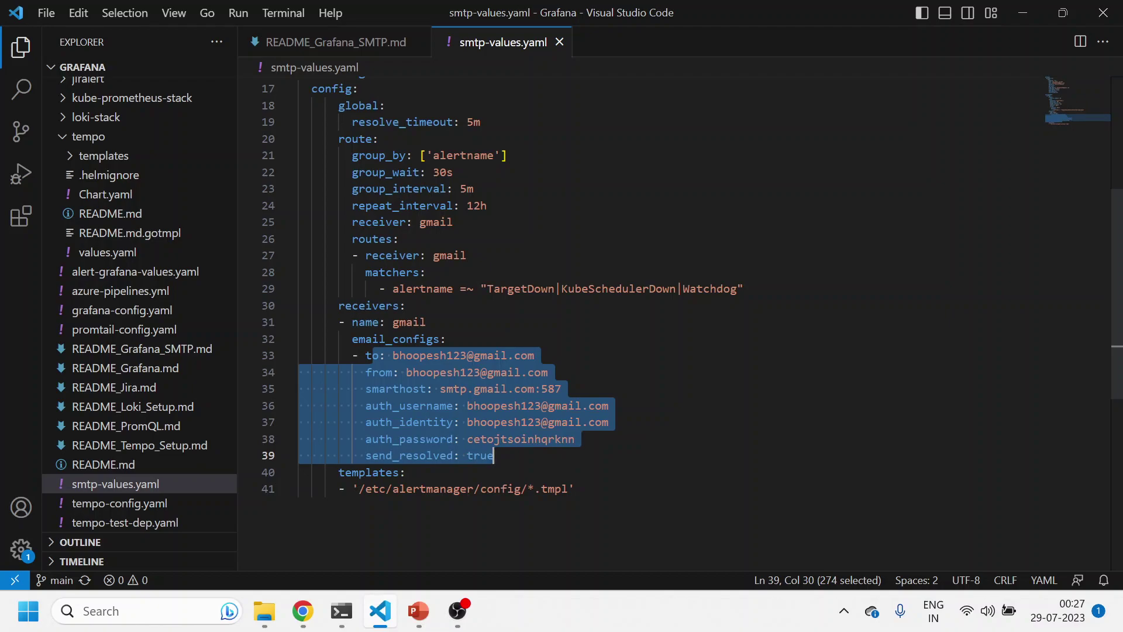
pyautogui.click(529, 439)
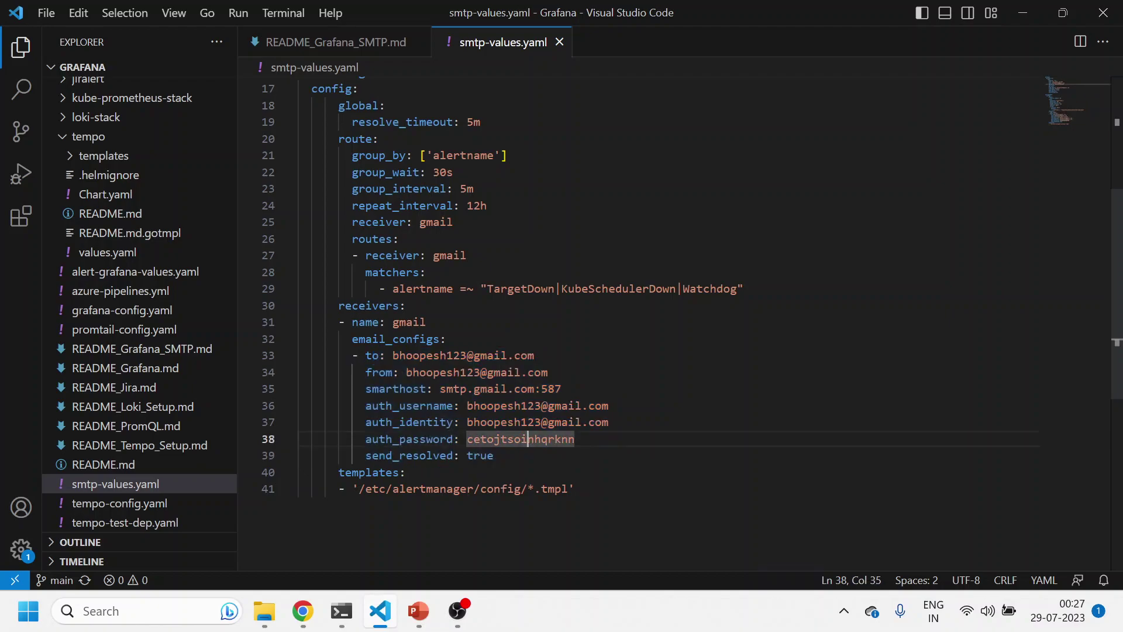
pyautogui.scroll(5, 528, 438)
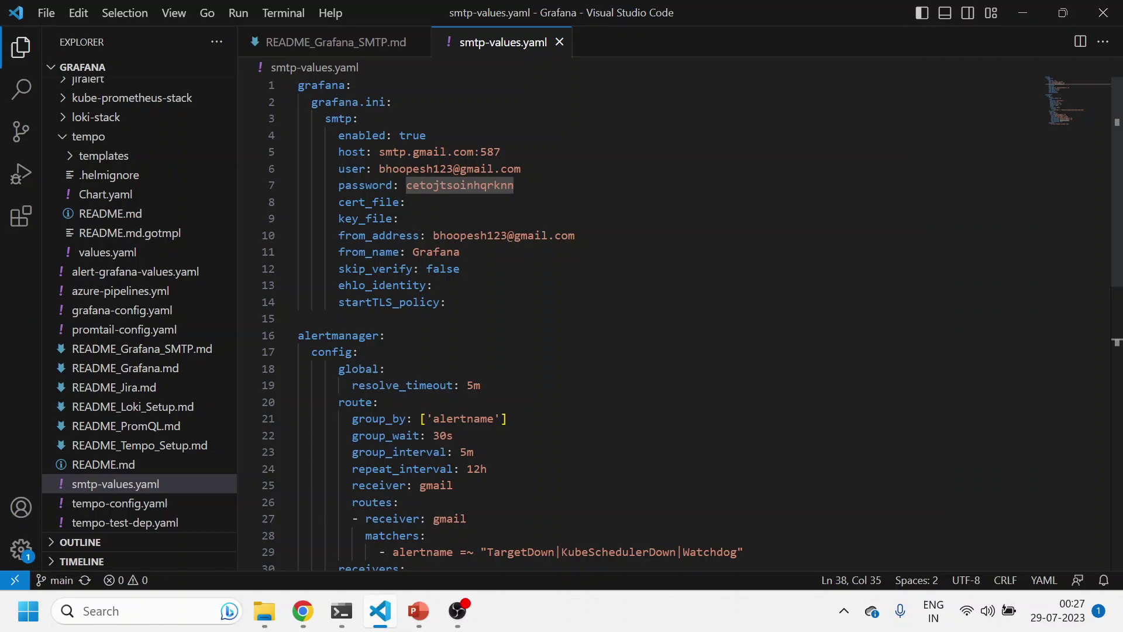
pyautogui.moveTo(299, 135); pyautogui.dragTo(433, 269)
pyautogui.moveTo(359, 385); pyautogui.dragTo(427, 469)
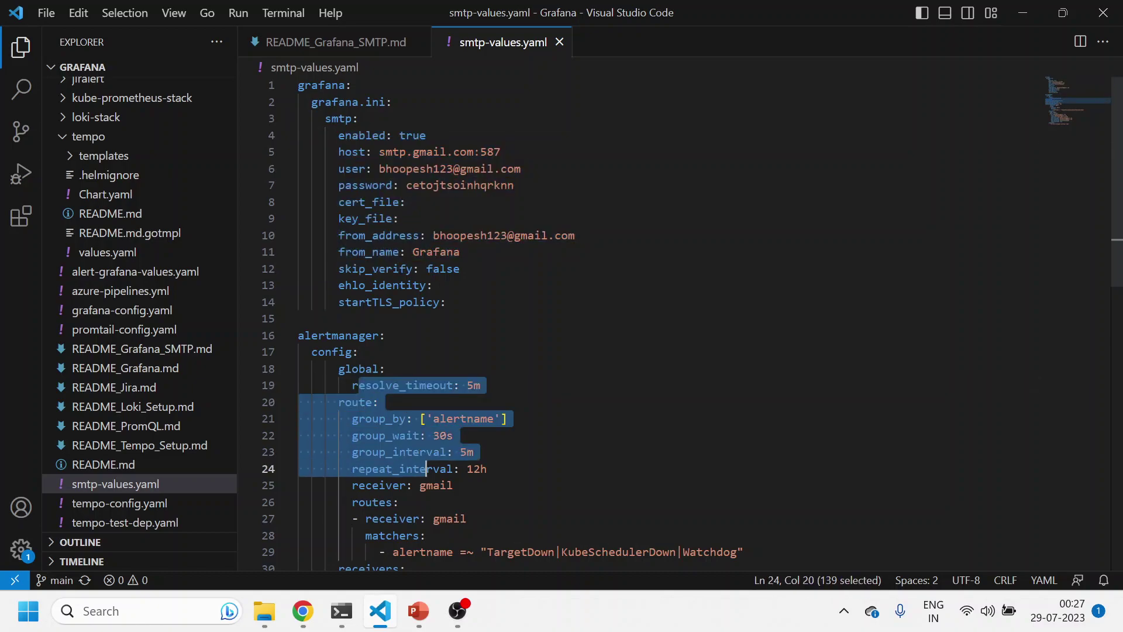
pyautogui.click(453, 435)
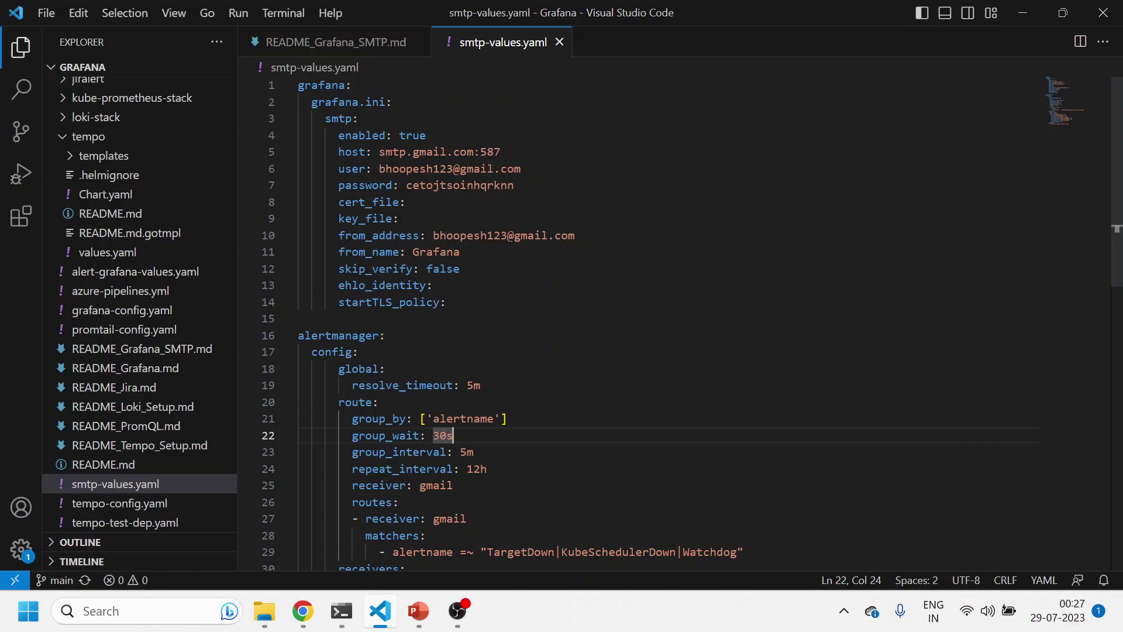
# Copy the helm upgrade --install prod --values smtp-values.yaml command and run it in GitHub Commands
pyautogui.click(383, 51)
pyautogui.press('Right')
pyautogui.press('Left')
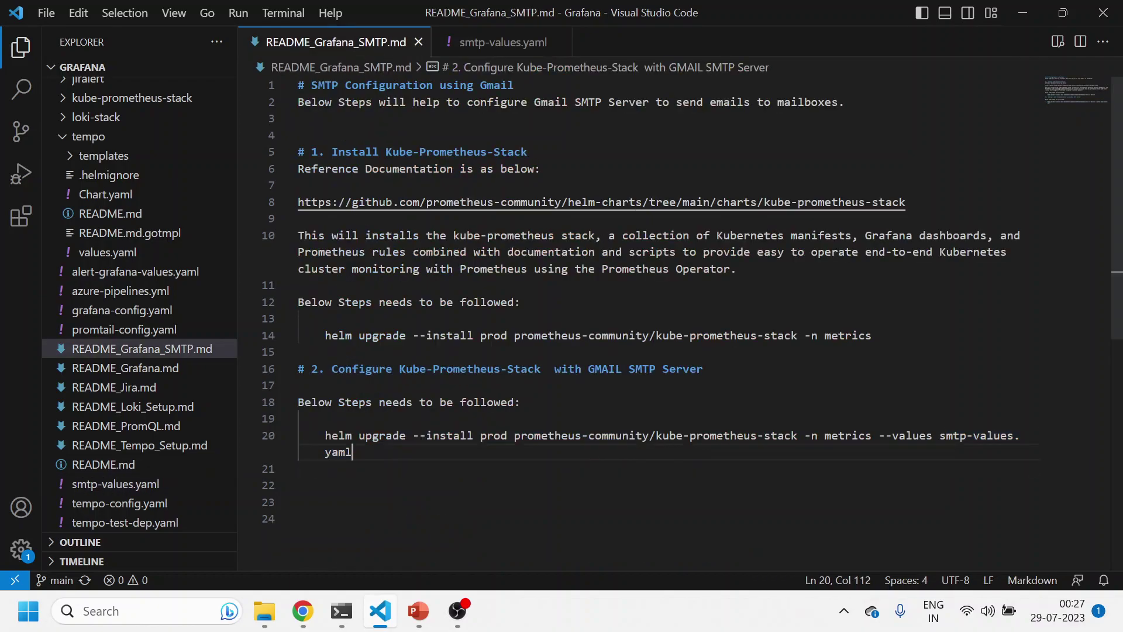
pyautogui.hotkey('shift', 'Home')
pyautogui.hotkey('ctrl', 'c')
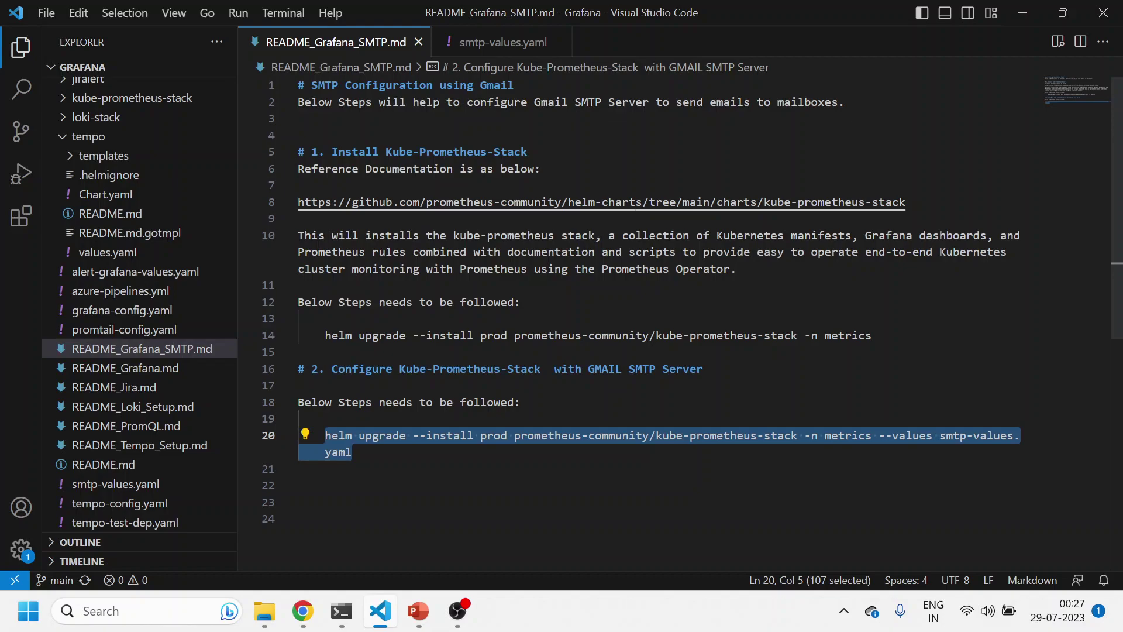
pyautogui.click(342, 611)
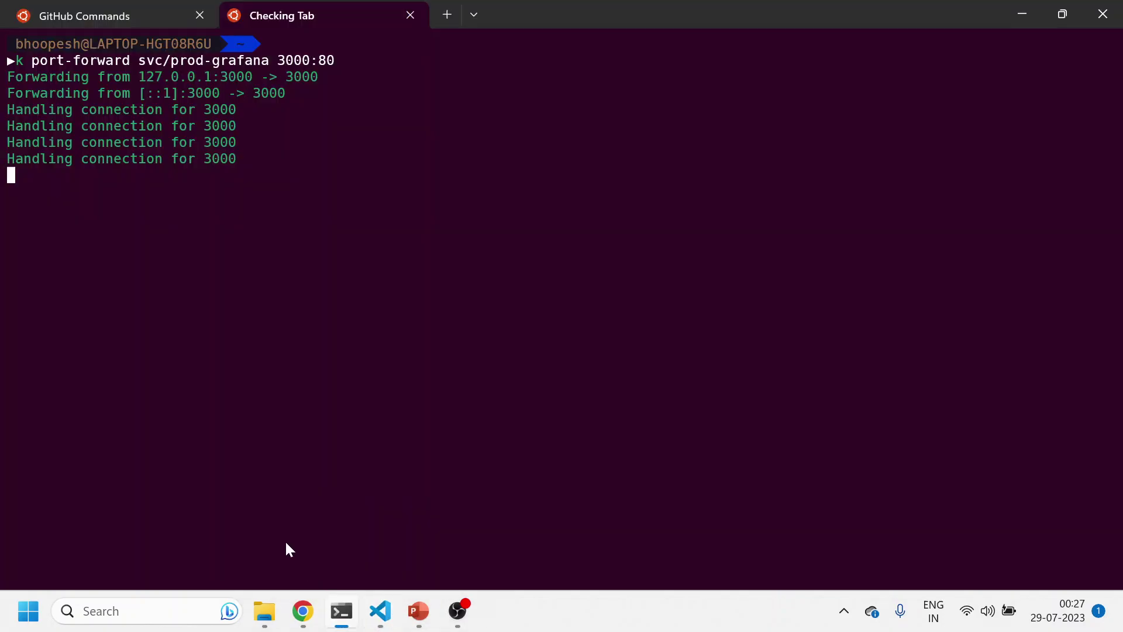
pyautogui.click(145, 14)
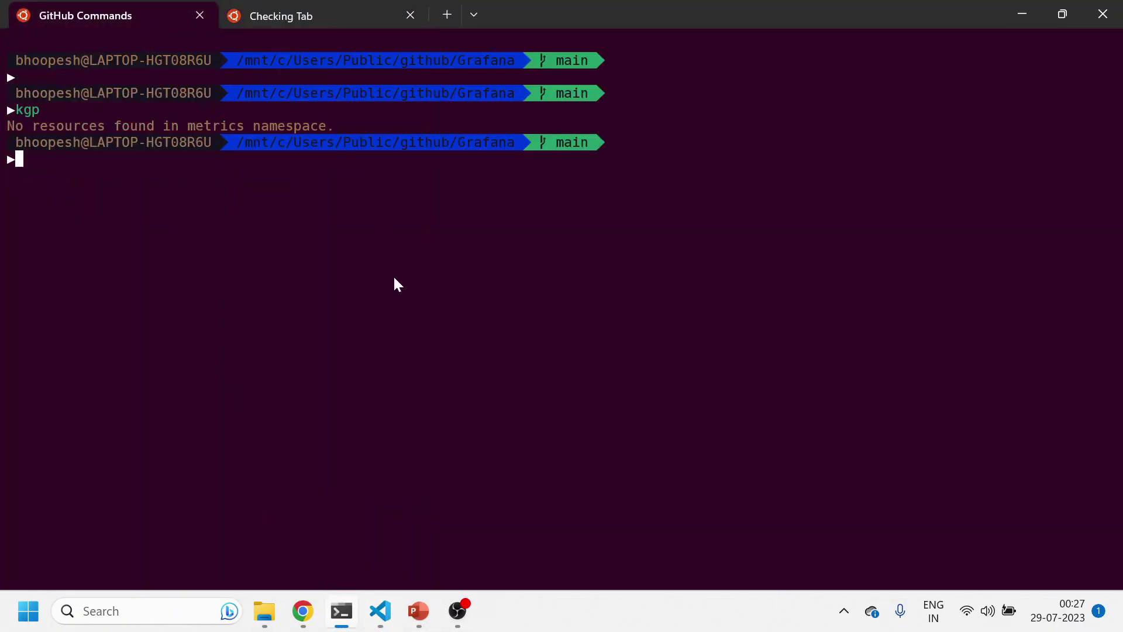
pyautogui.hotkey('ctrl', 'v')
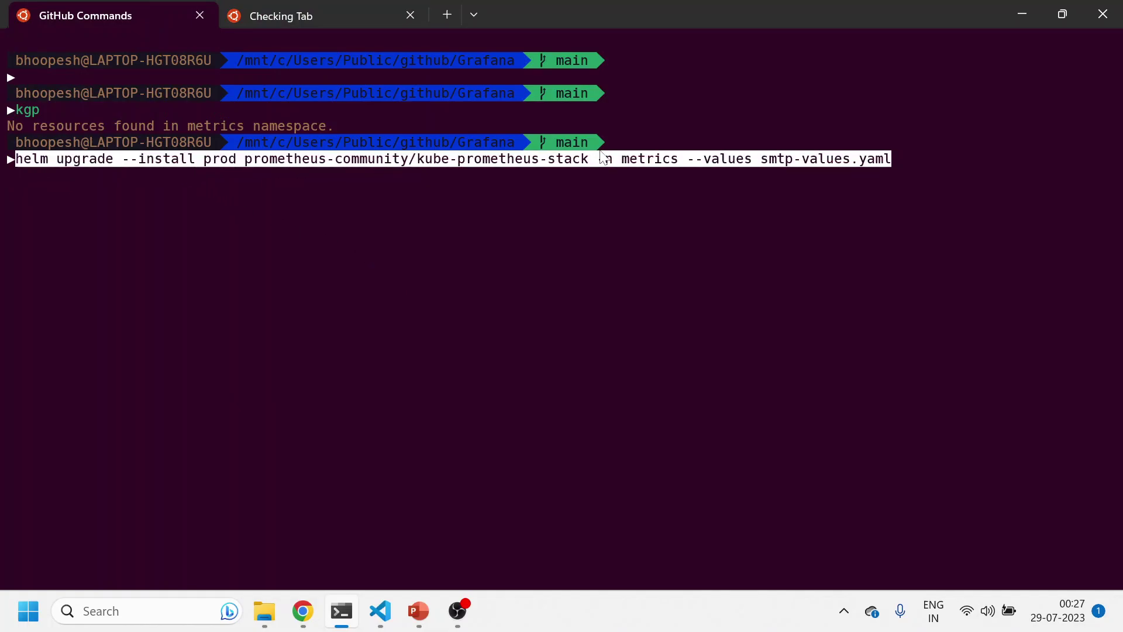
pyautogui.press('Return')
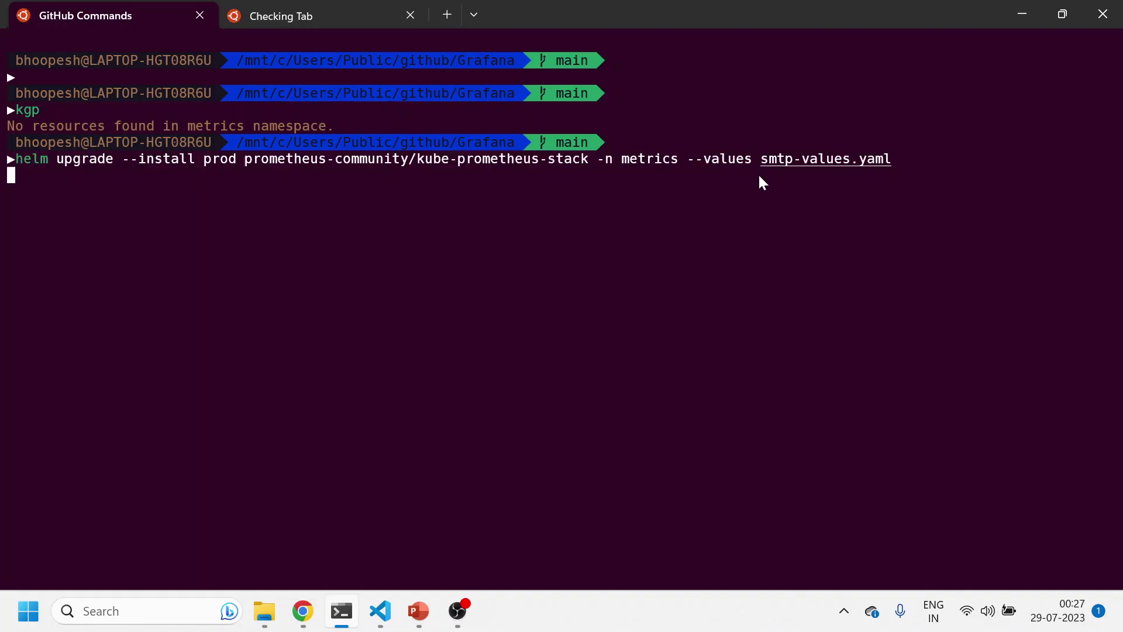
# Stop the Grafana port-forward, list the metrics pods with kgp, and confirm prod reached revision 2
pyautogui.click(290, 17)
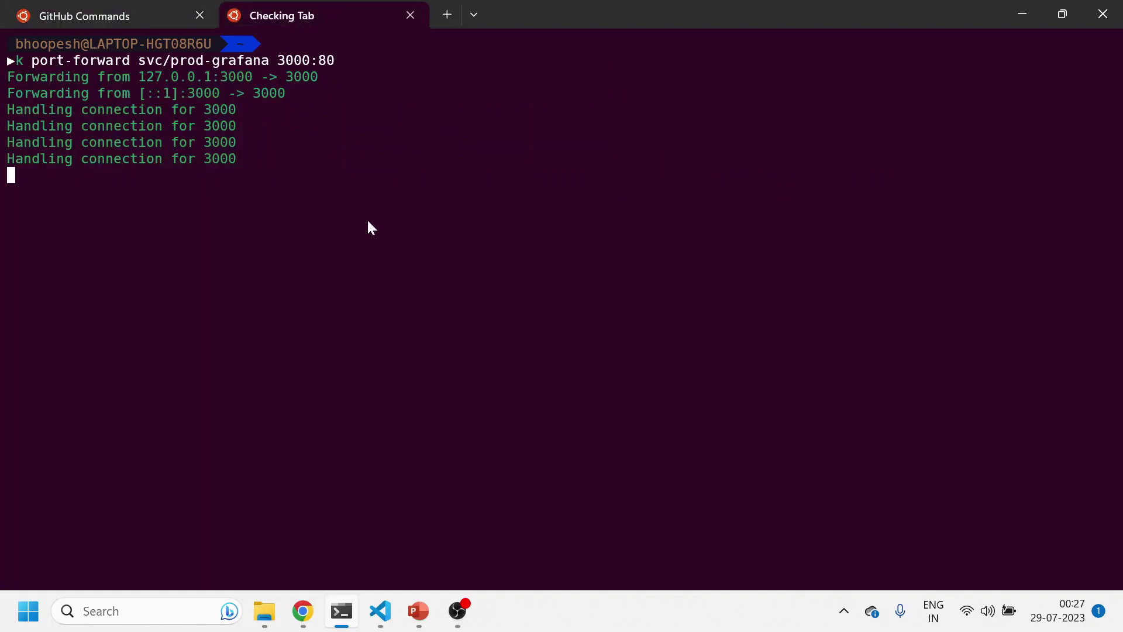
pyautogui.hotkey('ctrl', 'c')
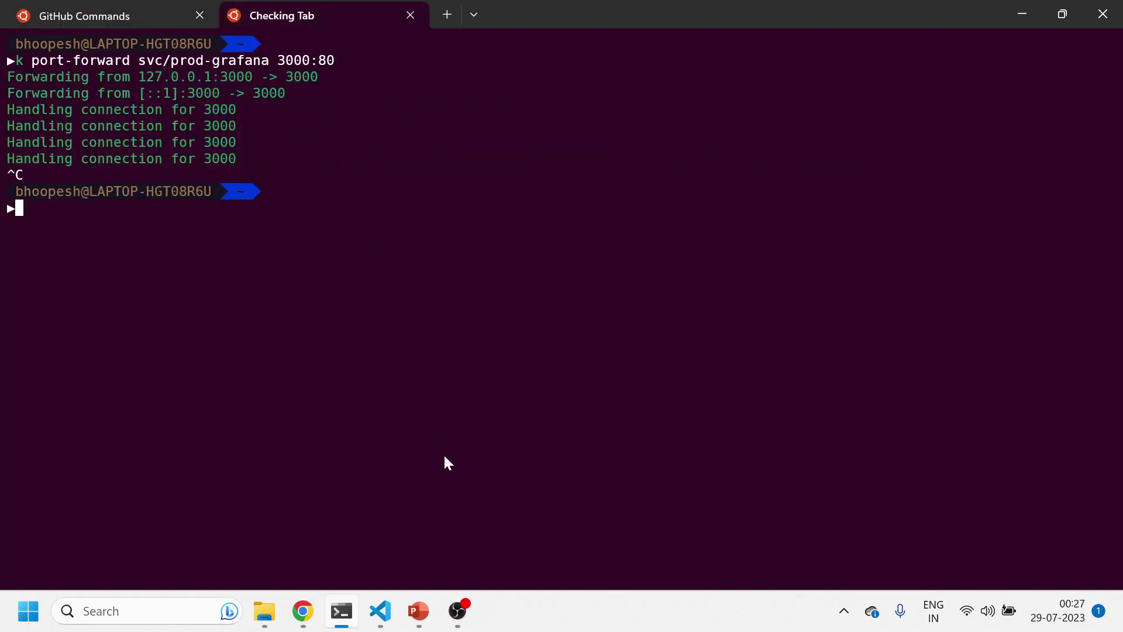
pyautogui.write('k')
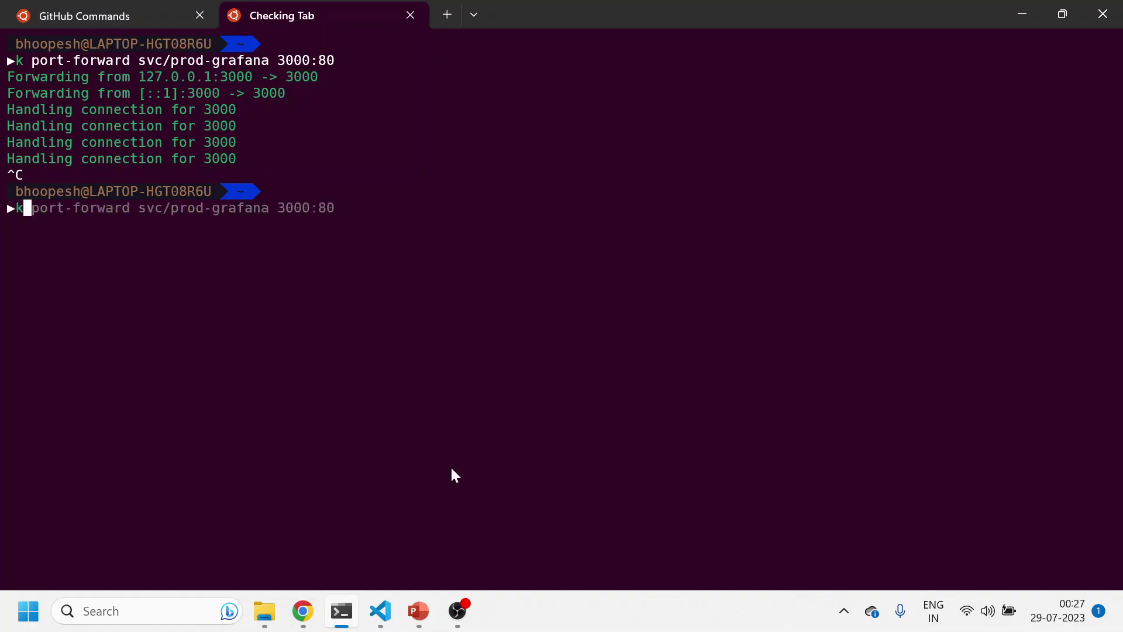
pyautogui.write('gp')
pyautogui.press('Return')
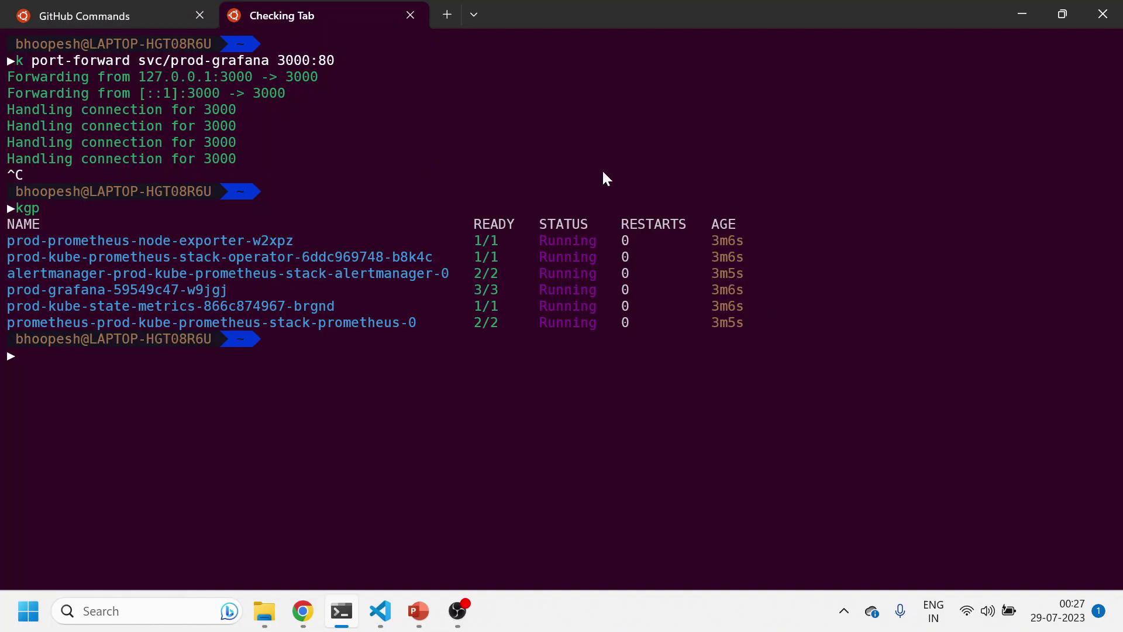
pyautogui.click(136, 15)
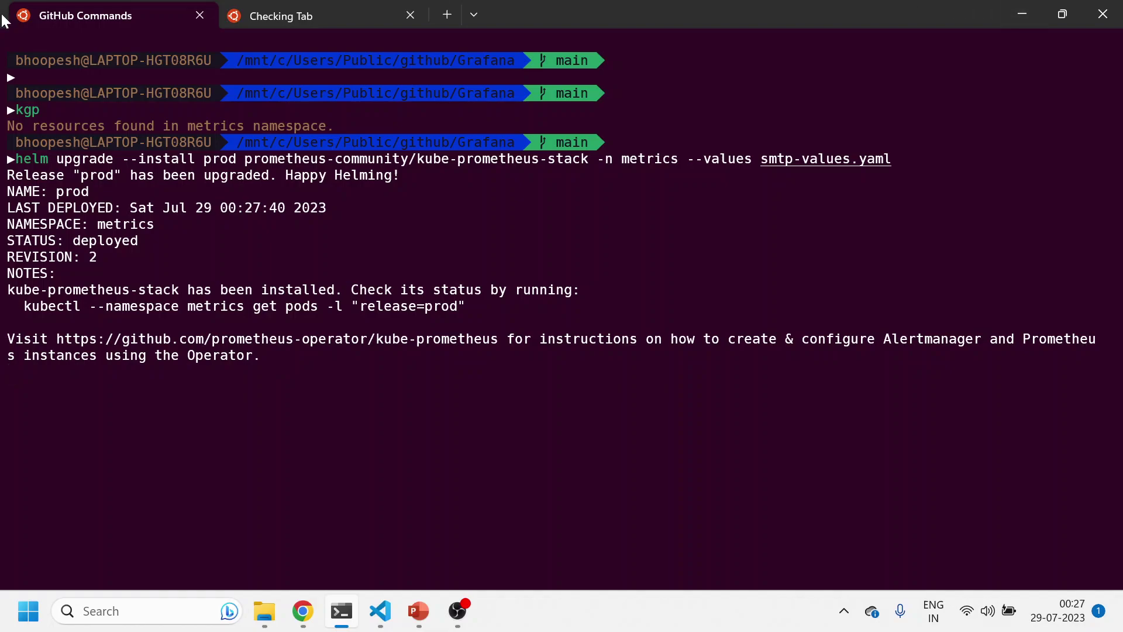
# List the Helm releases with 'hl' and note release revision 2
pyautogui.click(239, 14)
pyautogui.write('hl')
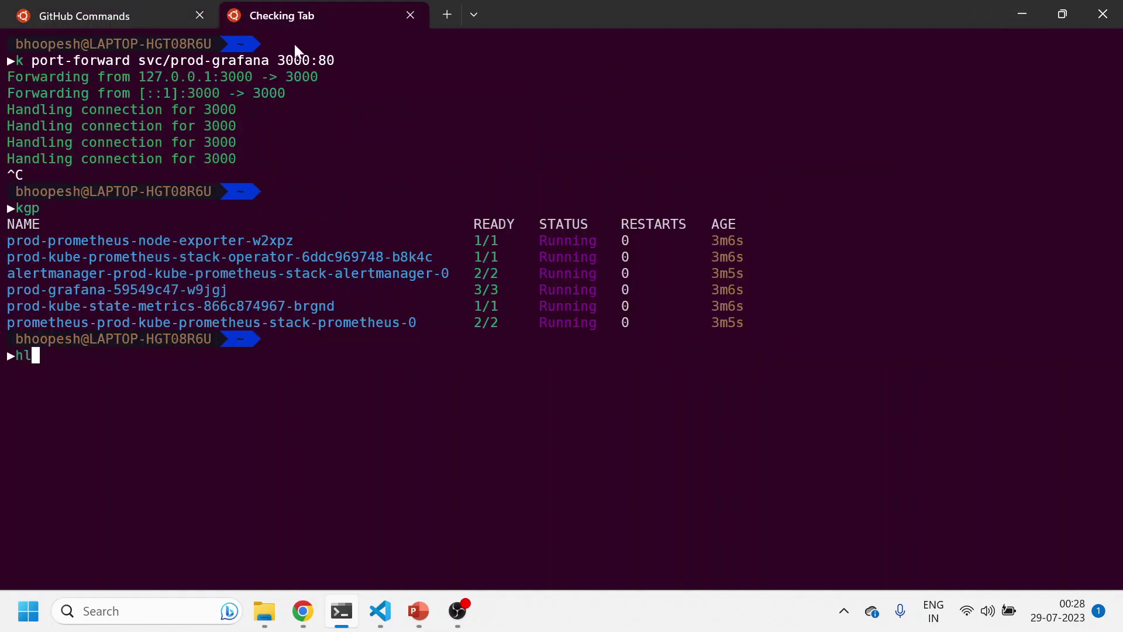
pyautogui.press('Return')
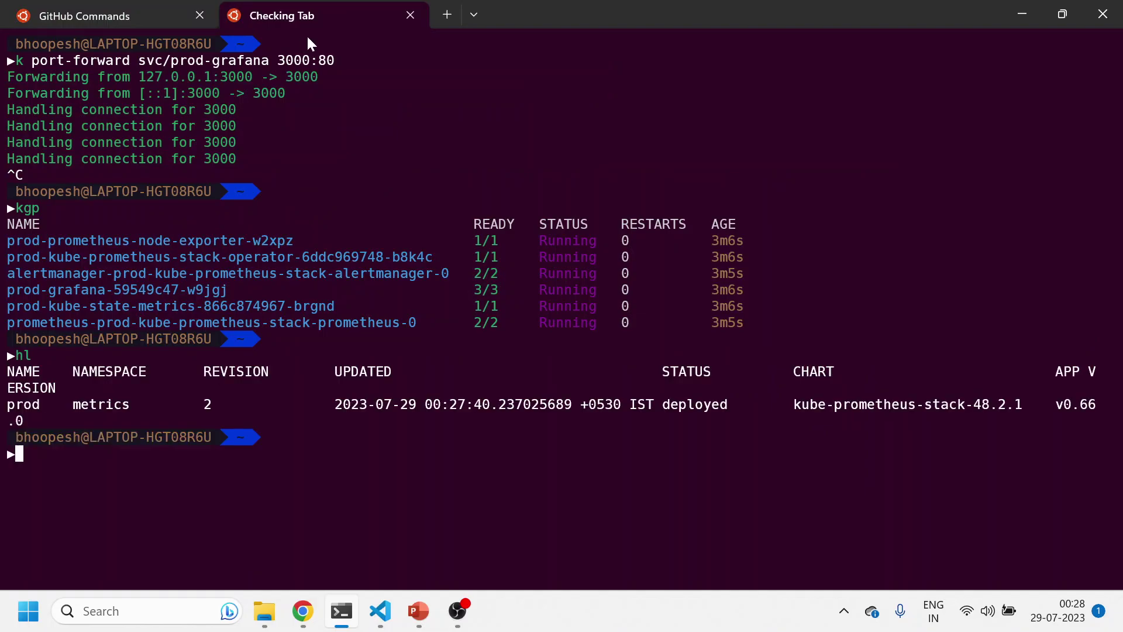
pyautogui.moveTo(197, 402); pyautogui.dragTo(240, 409)
pyautogui.rightClick(237, 410)
# List the pods and check the new prod-grafana pod, aged 18s
pyautogui.write('kgp')
pyautogui.press('Return')
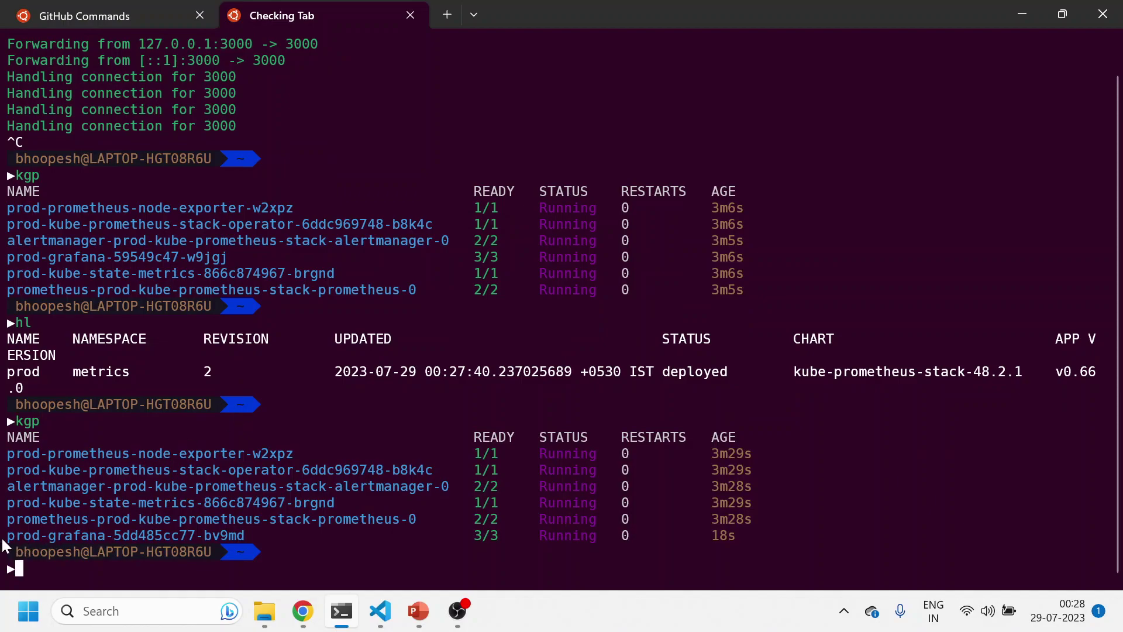
pyautogui.moveTo(3, 541); pyautogui.dragTo(709, 538)
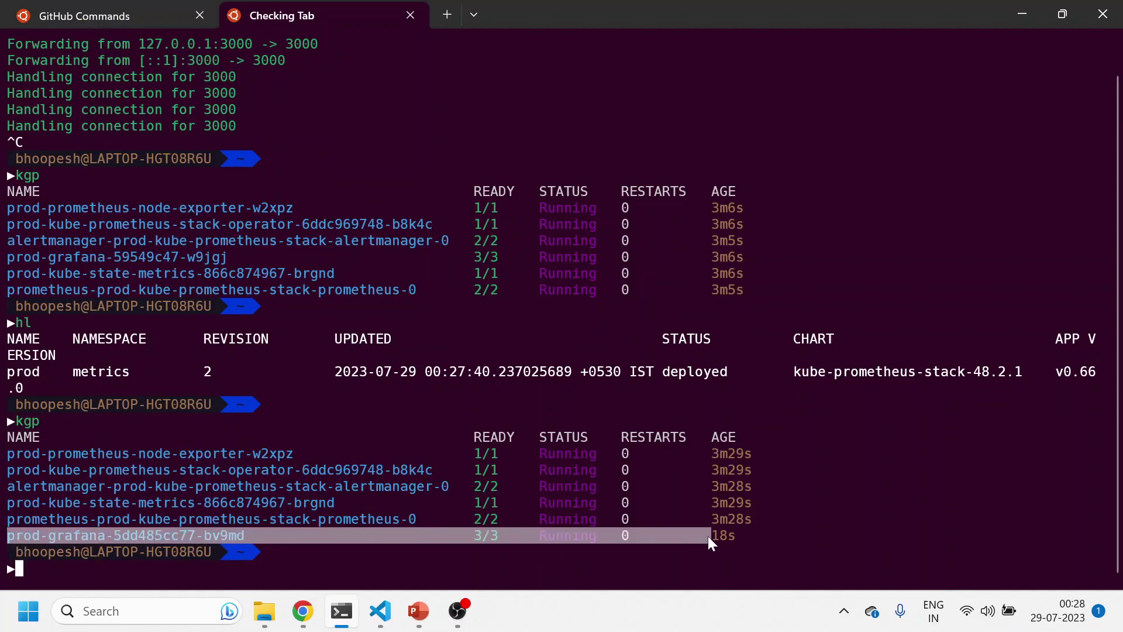
pyautogui.doubleClick(717, 536)
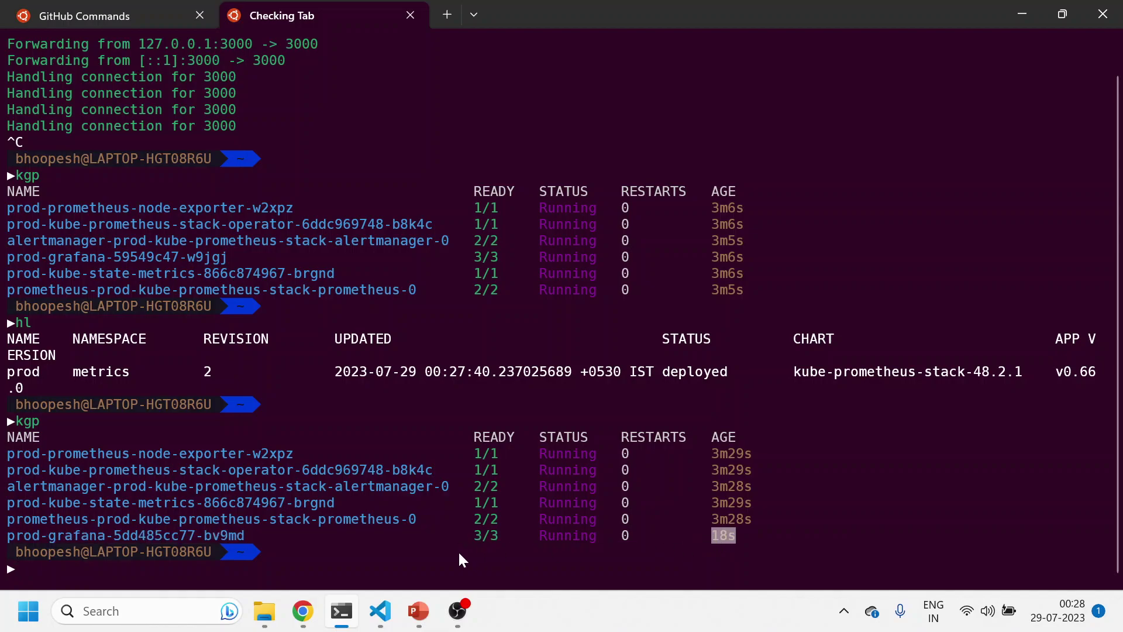
# Delete the alertmanager pod with 'k delete pod/' so it restarts
pyautogui.write('k ')
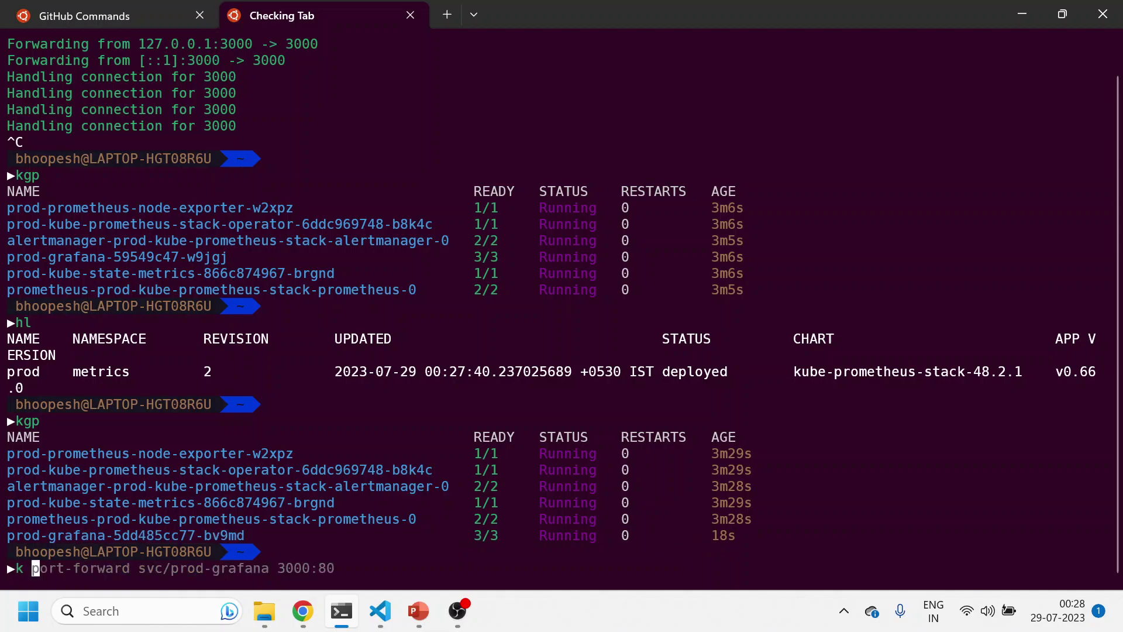
pyautogui.write('delete ')
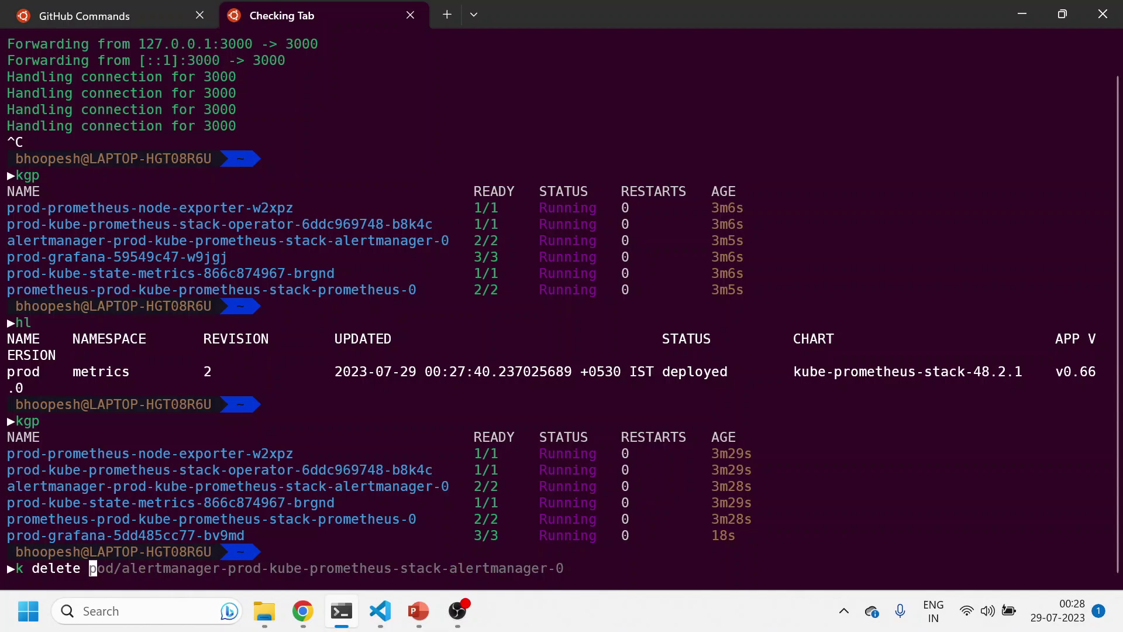
pyautogui.write('pod/')
pyautogui.moveTo(48, 485); pyautogui.dragTo(448, 490)
pyautogui.hotkey('ctrl', 'c')
pyautogui.hotkey('ctrl', 'v')
pyautogui.press('Return')
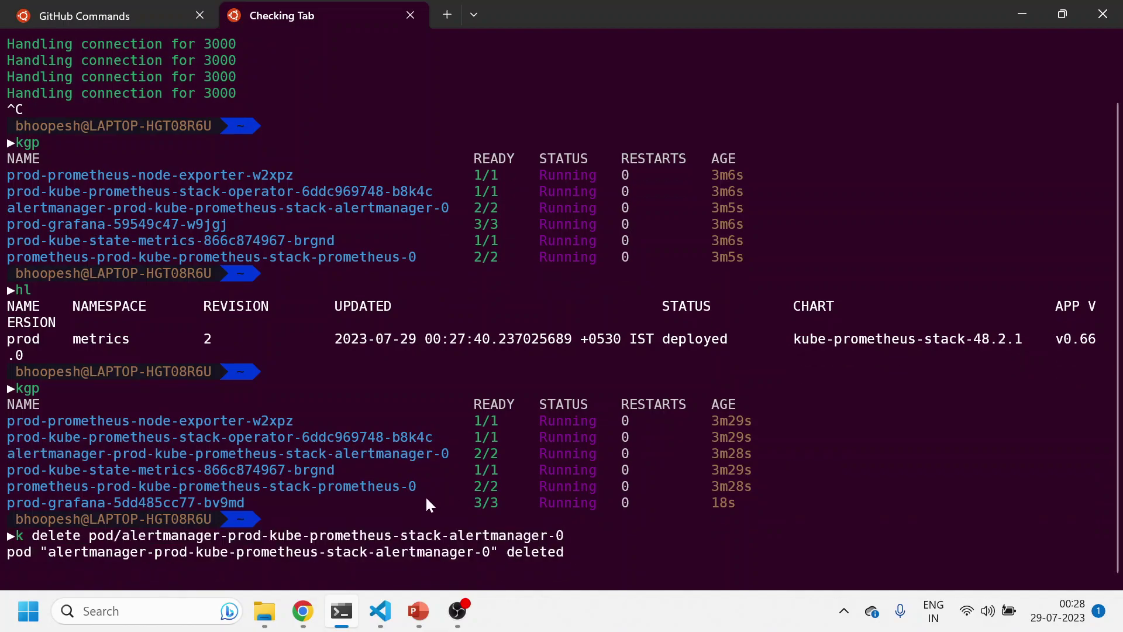
# Clear the terminal and relist the pods to watch alertmanager come back up
pyautogui.write('kgp')
pyautogui.press('Return')
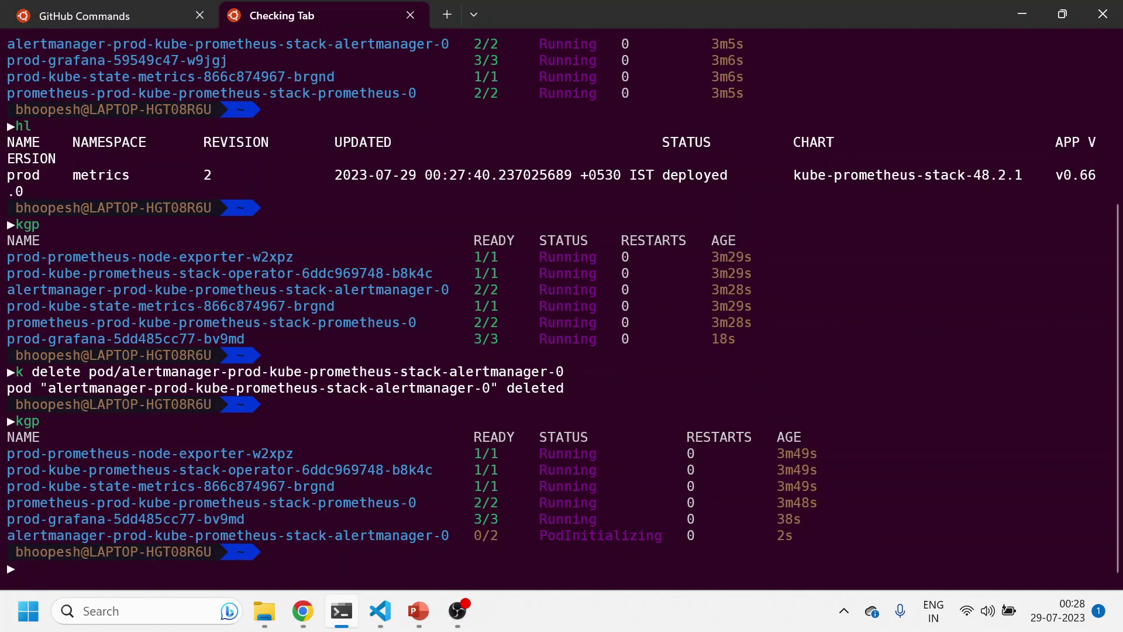
pyautogui.write('clear')
pyautogui.press('Return')
pyautogui.write('kgp')
pyautogui.press('Return')
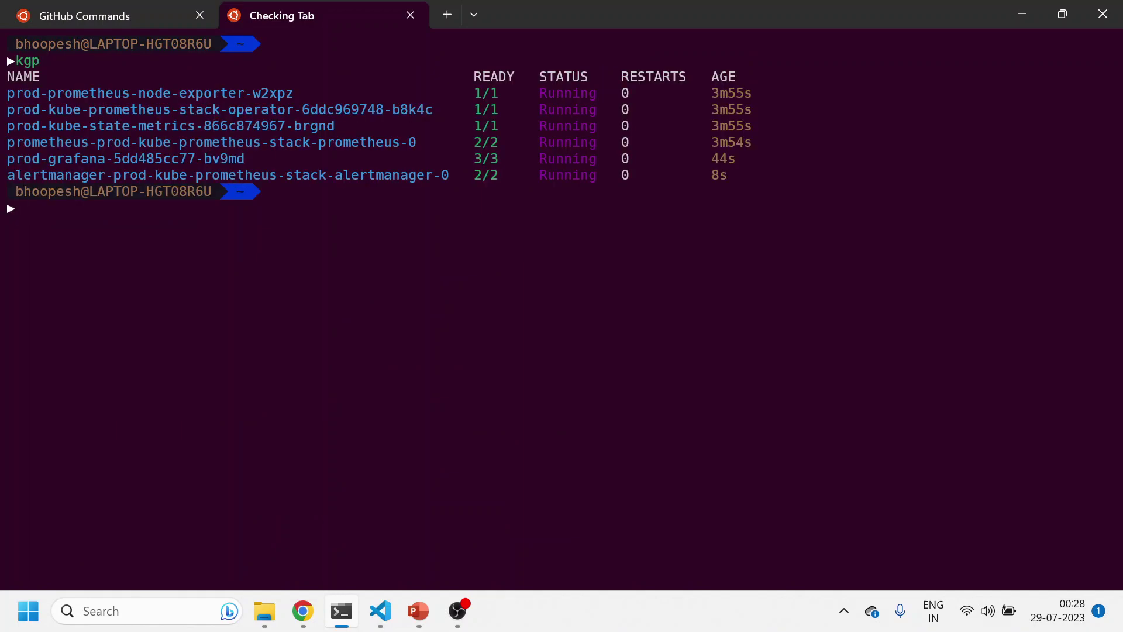
# List the cluster services with 'k get svc'
pyautogui.write('k e')
pyautogui.press('BackSpace')
pyautogui.write('get svc')
pyautogui.press('Return')
# Forward local port 3000 to svc/prod-grafana and copy the 127.0.0.1:3000 address
pyautogui.write('k port')
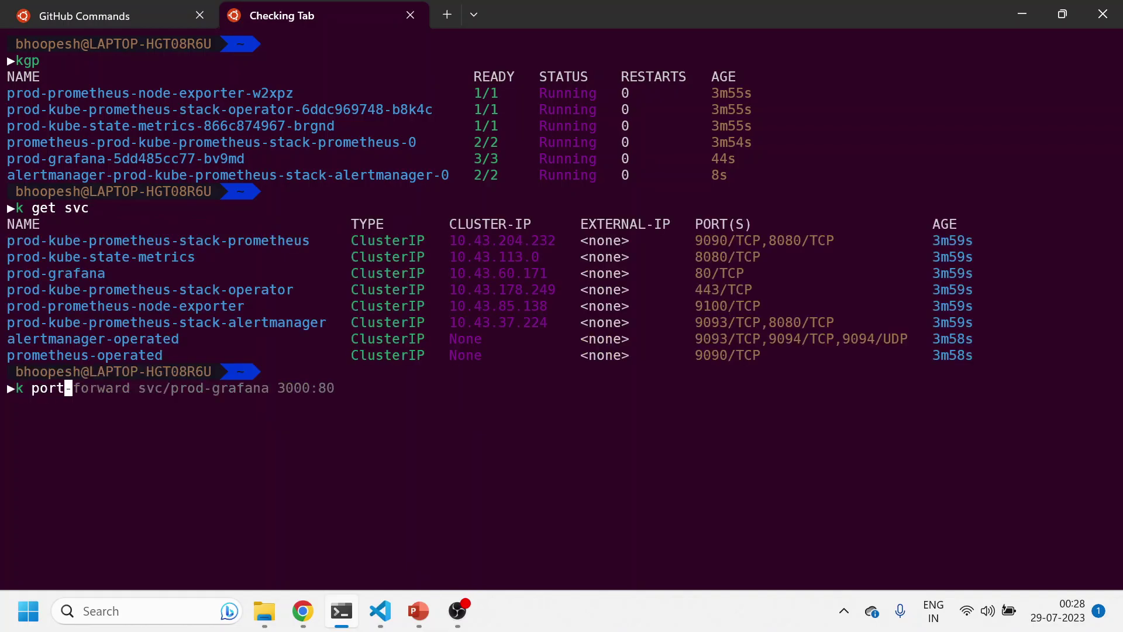
pyautogui.press('Right')
pyautogui.press('Return')
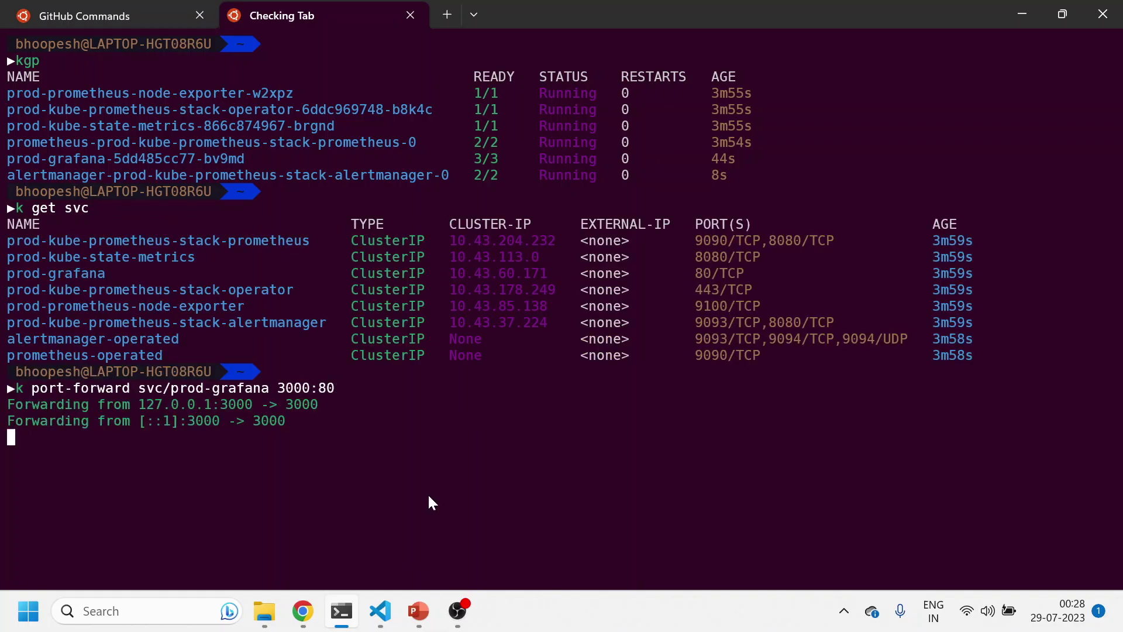
pyautogui.moveTo(176, 403); pyautogui.dragTo(247, 405)
pyautogui.hotkey('ctrl', 'c')
# Open 127.0.0.1:3000 in the browser and sign in to Grafana as admin
pyautogui.click(303, 611)
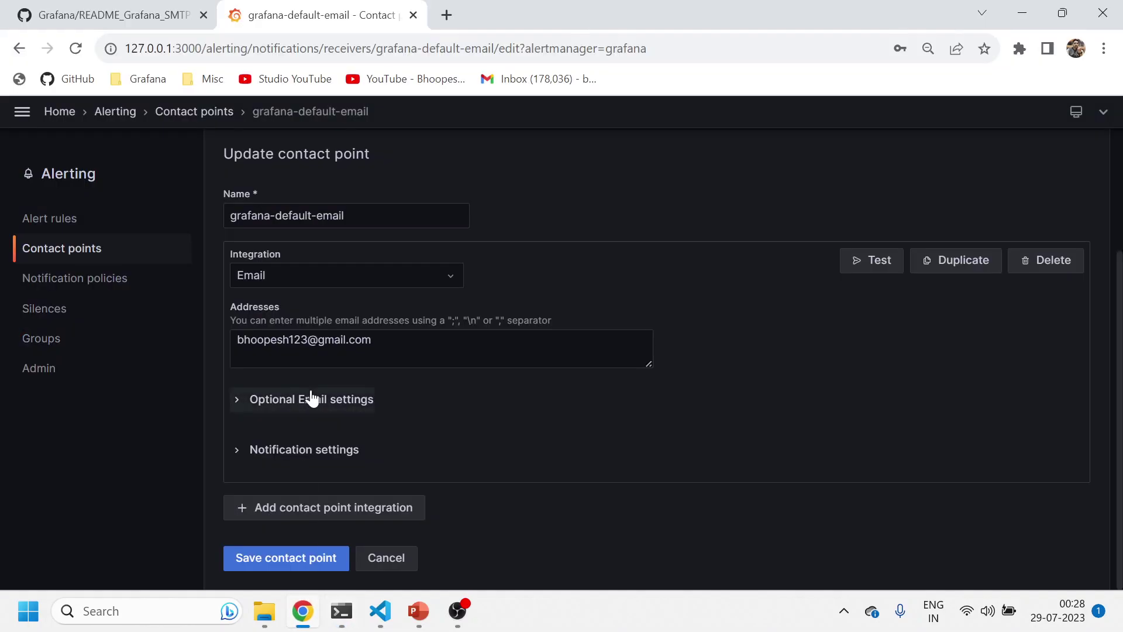
pyautogui.click(456, 48)
pyautogui.hotkey('ctrl', 'v')
pyautogui.press('Return')
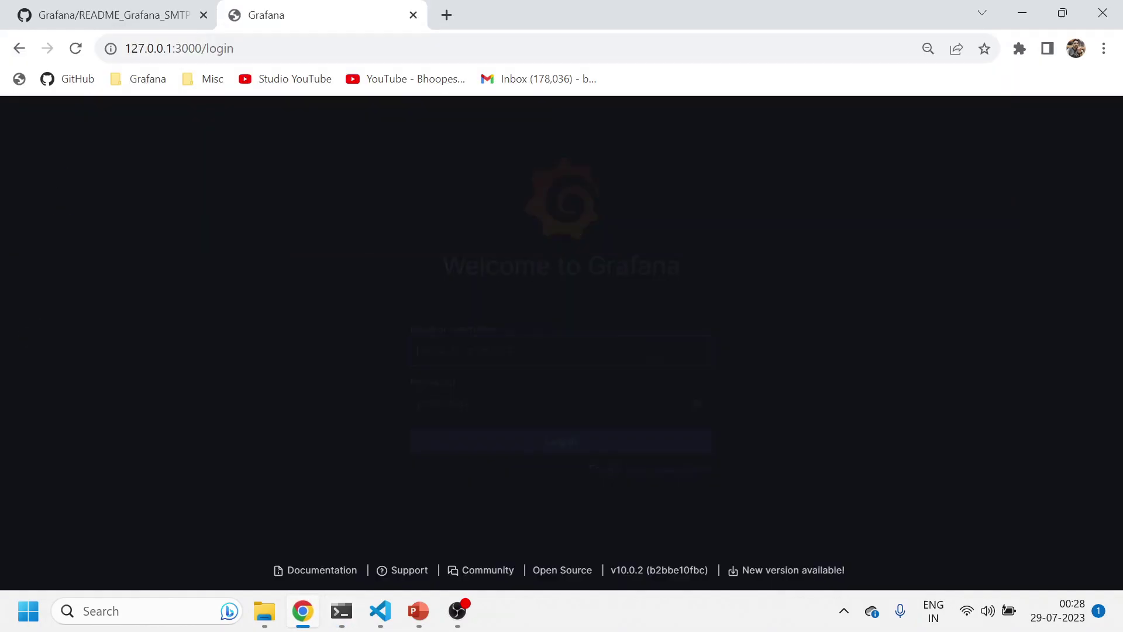
pyautogui.click(476, 363)
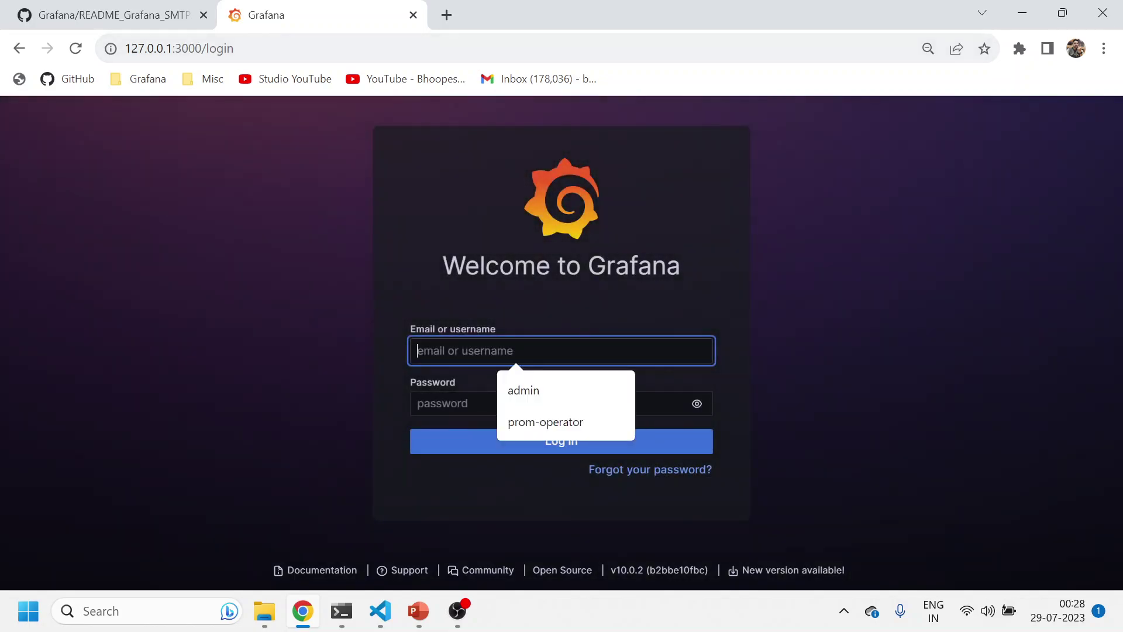
pyautogui.click(524, 386)
pyautogui.press('Tab')
pyautogui.write('•••••••')
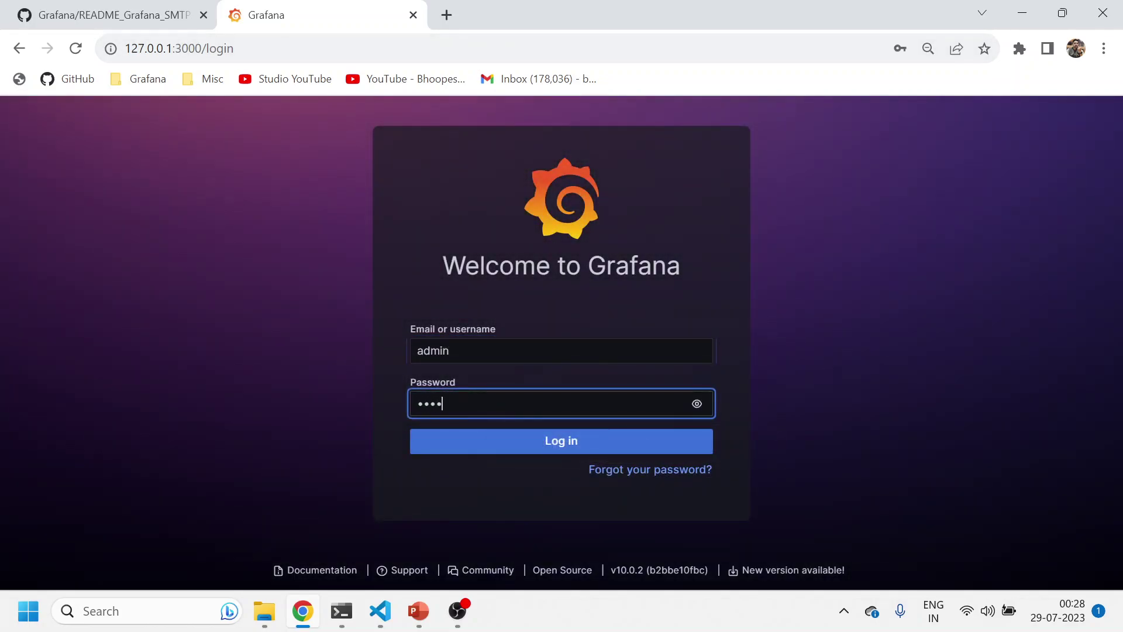
pyautogui.write('••••••')
pyautogui.press('Return')
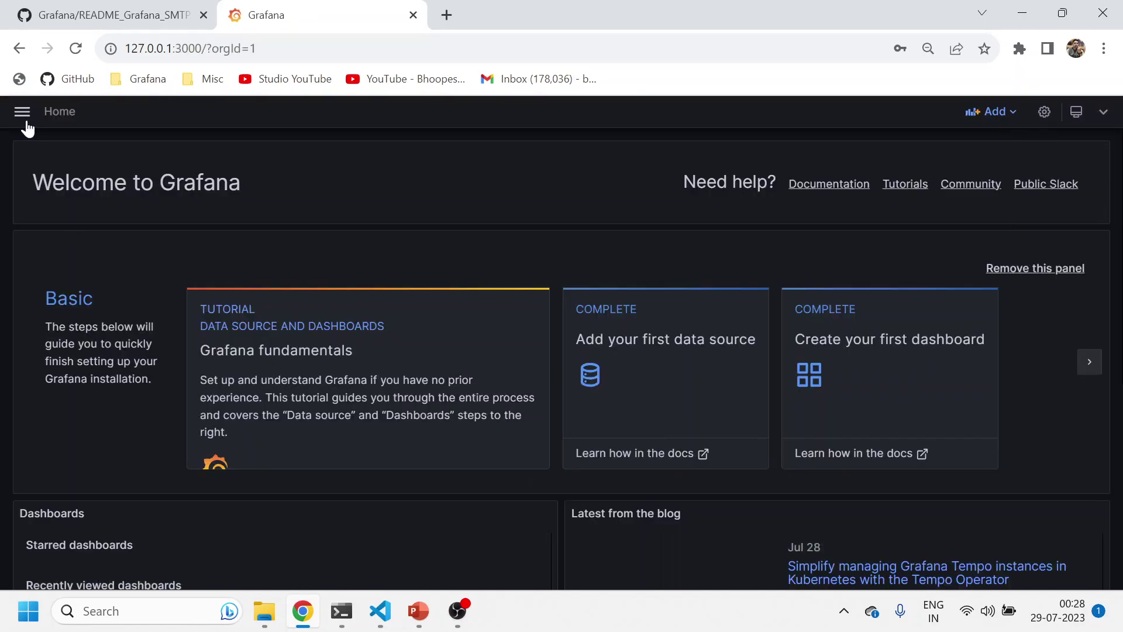
# Replace the grafana-default-email contact point's placeholder address with your Gmail address
pyautogui.click(22, 112)
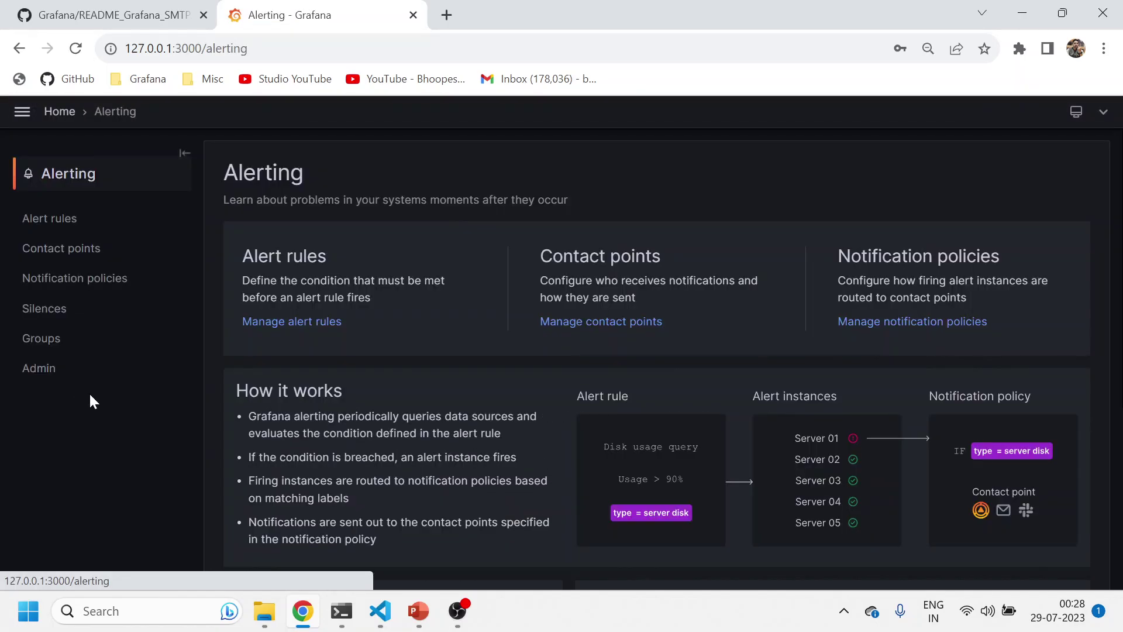
pyautogui.click(35, 250)
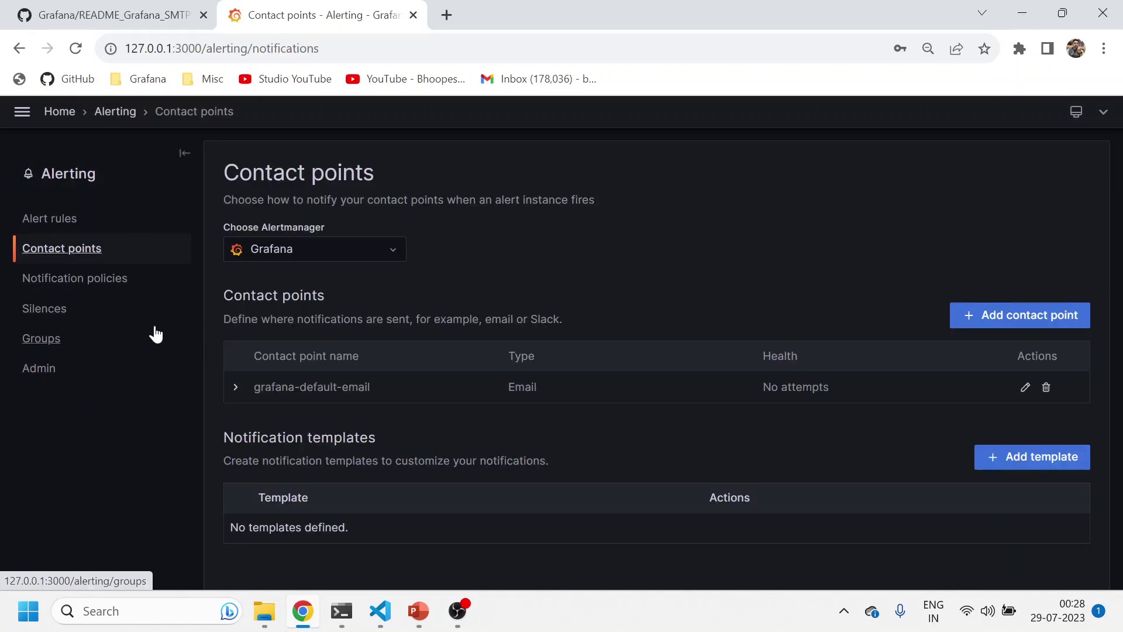
pyautogui.click(1025, 387)
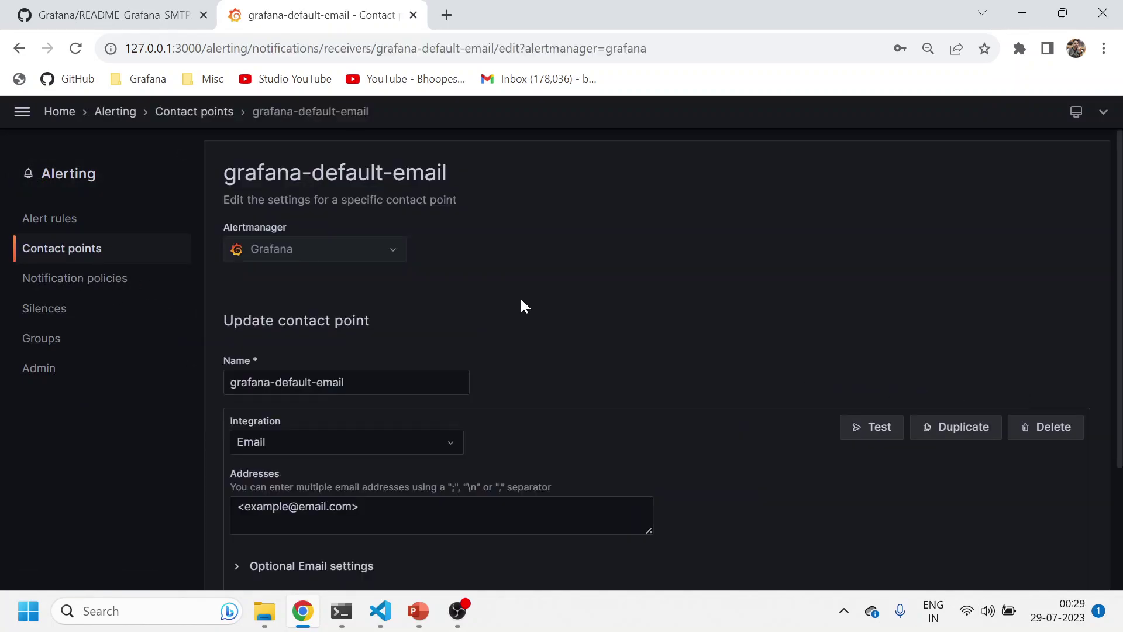
pyautogui.moveTo(250, 506); pyautogui.dragTo(359, 507)
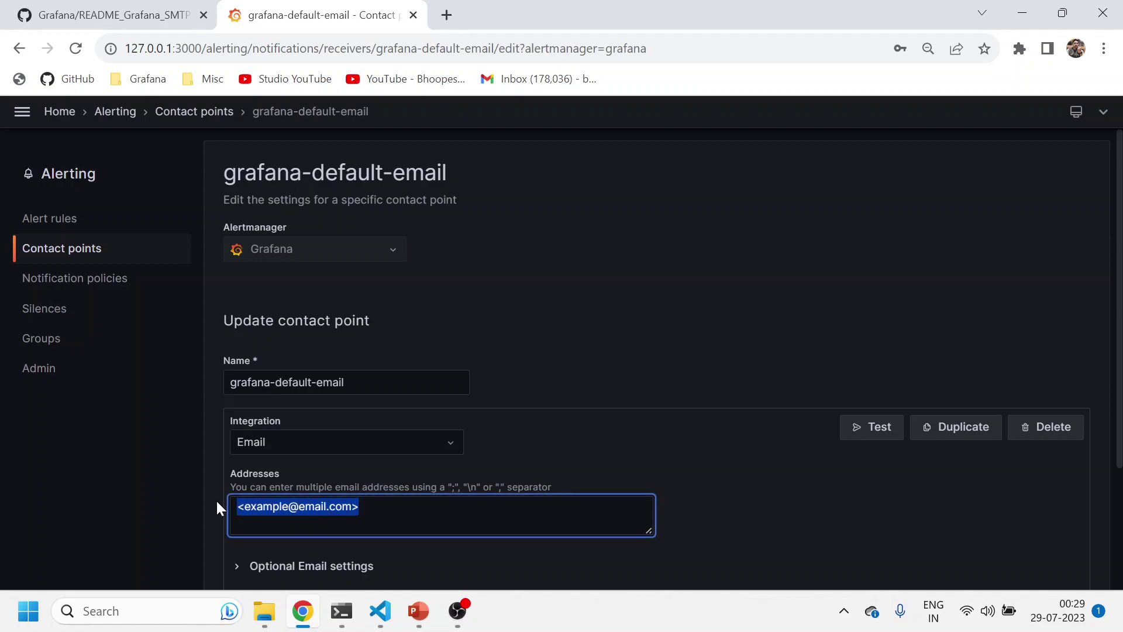
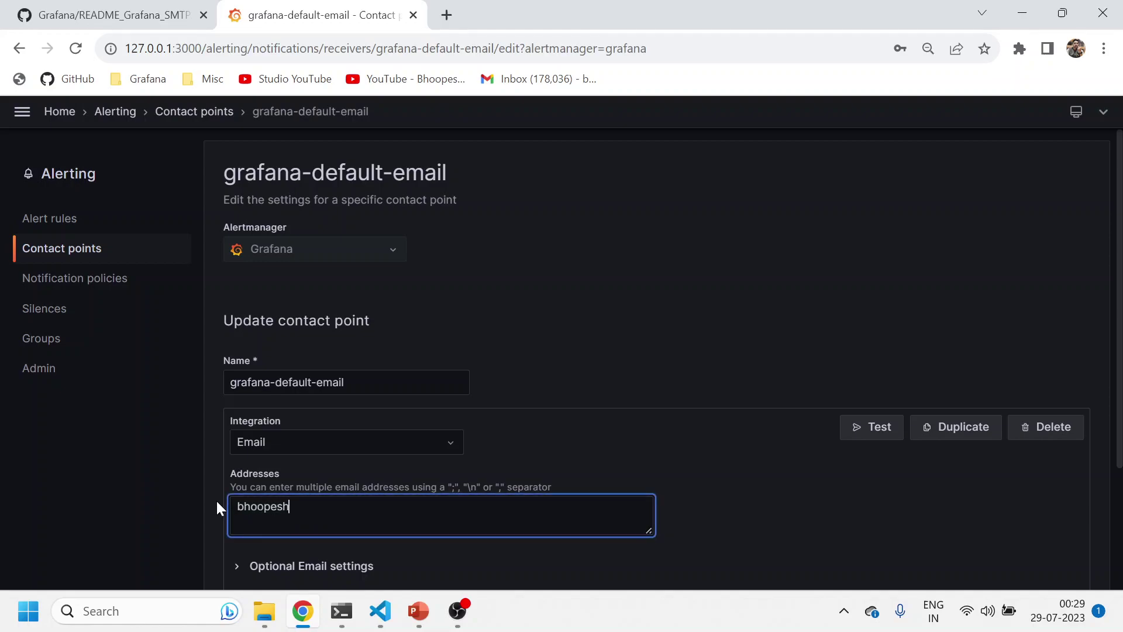
# Send a test notification and confirm the 'Test alert sent' message
pyautogui.click(850, 436)
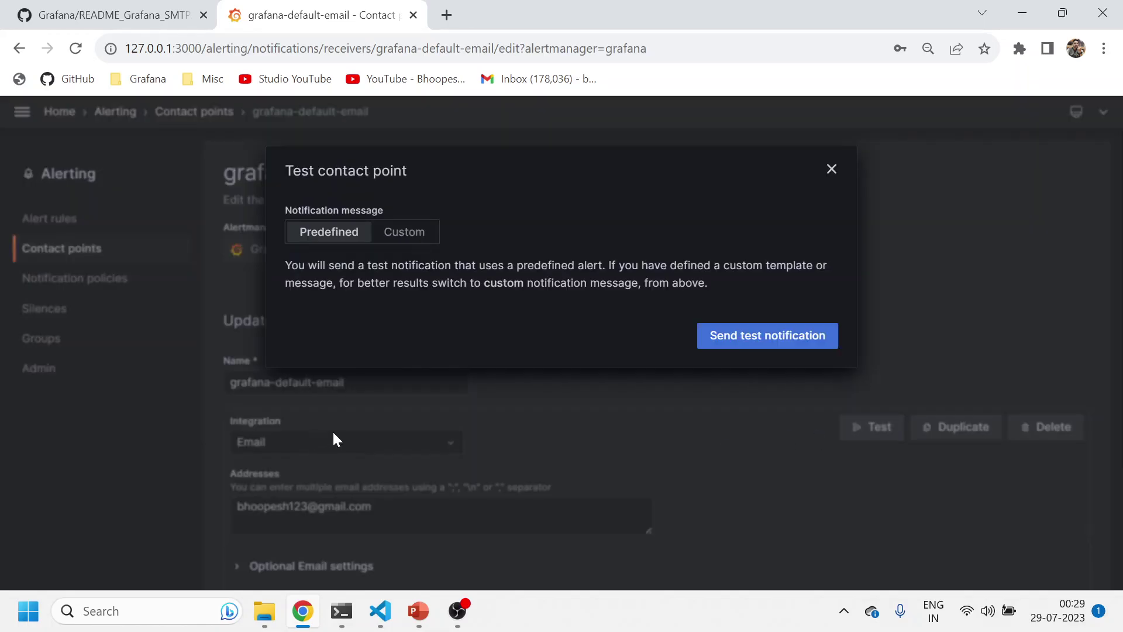
pyautogui.click(784, 340)
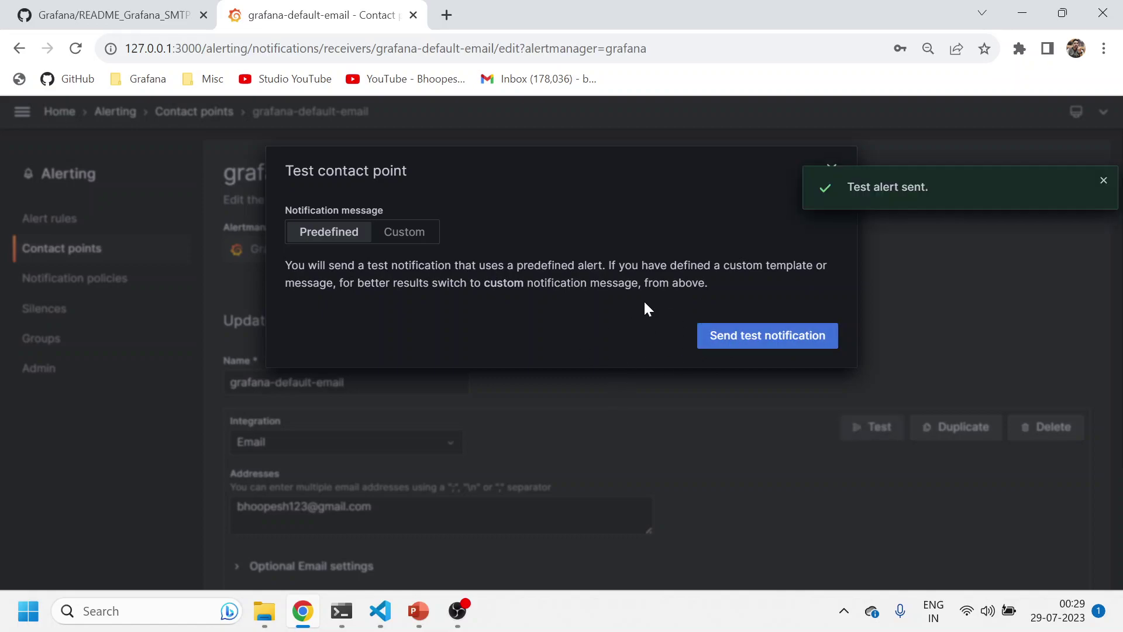
pyautogui.moveTo(846, 187); pyautogui.dragTo(950, 187)
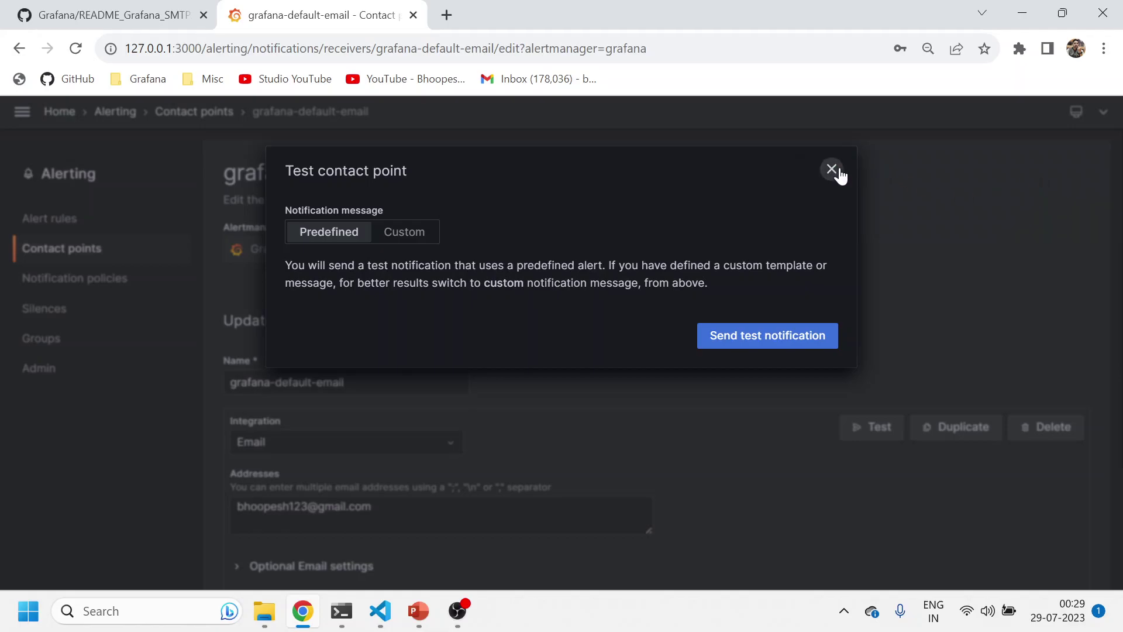
pyautogui.click(831, 170)
pyautogui.click(448, 16)
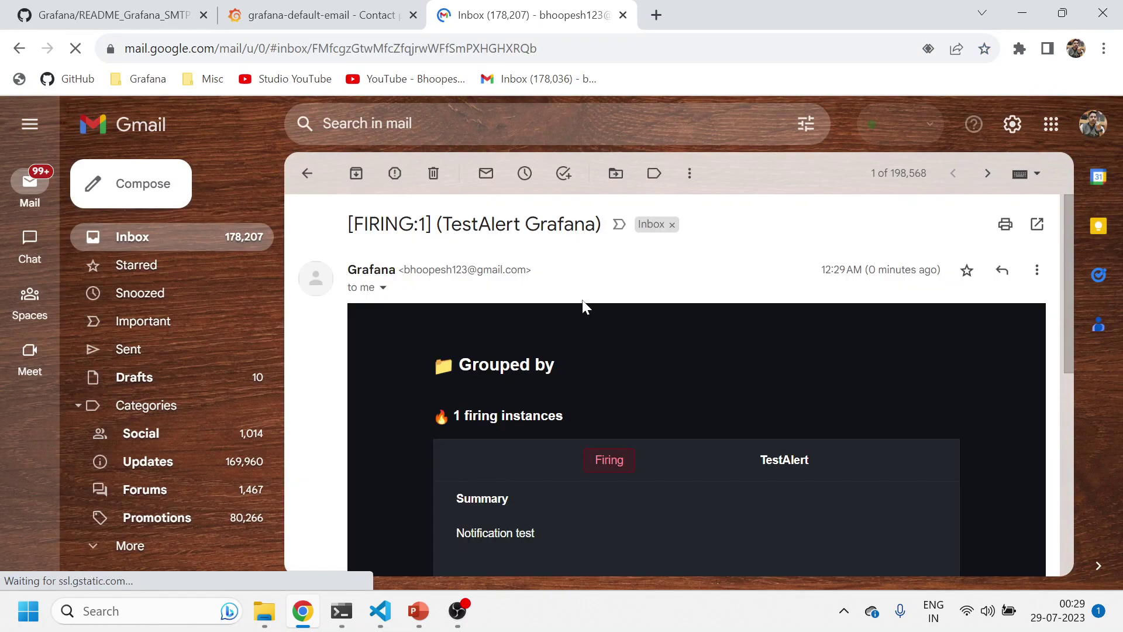
# Read through the [FIRING:1] (TestAlert Grafana) email, then go back to the inbox
pyautogui.doubleClick(481, 224)
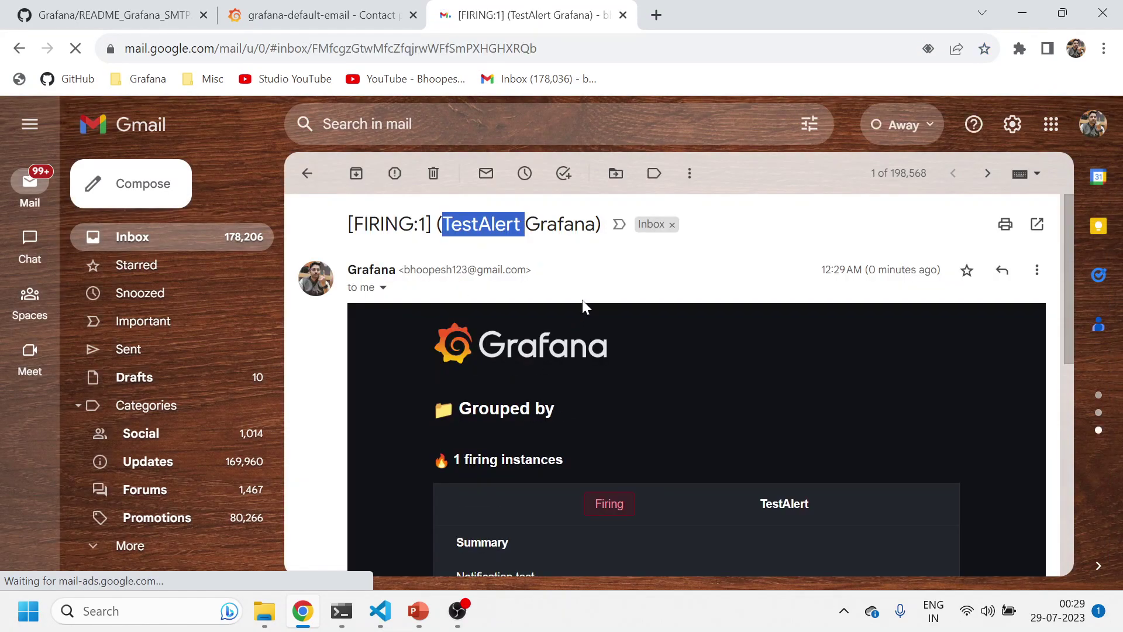
pyautogui.scroll(-5, 594, 267)
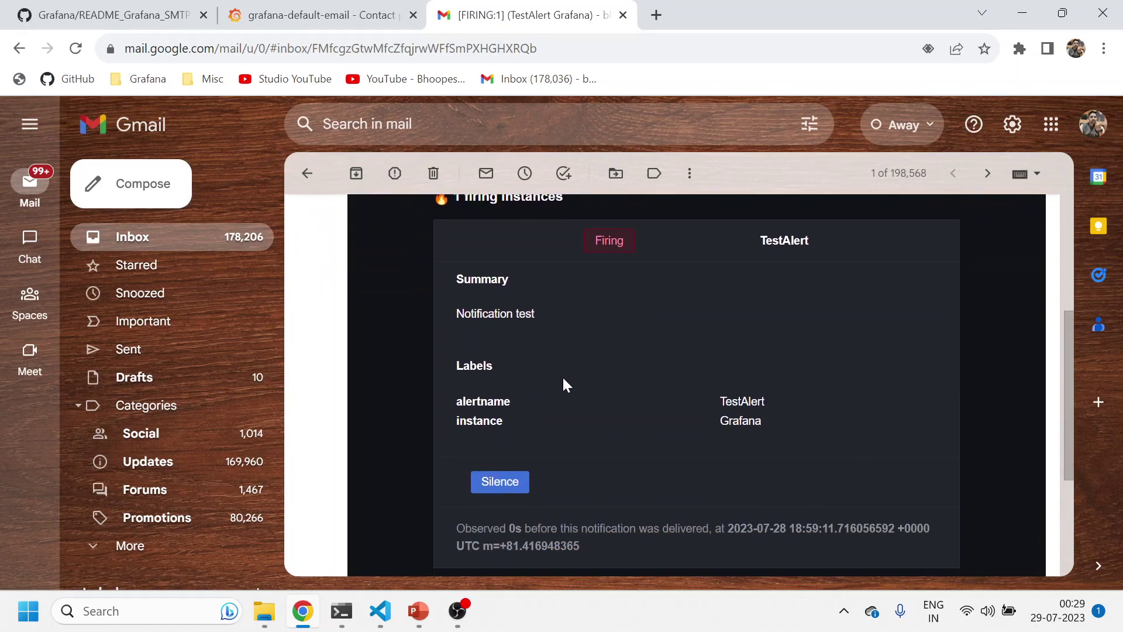
pyautogui.scroll(-2, 609, 442)
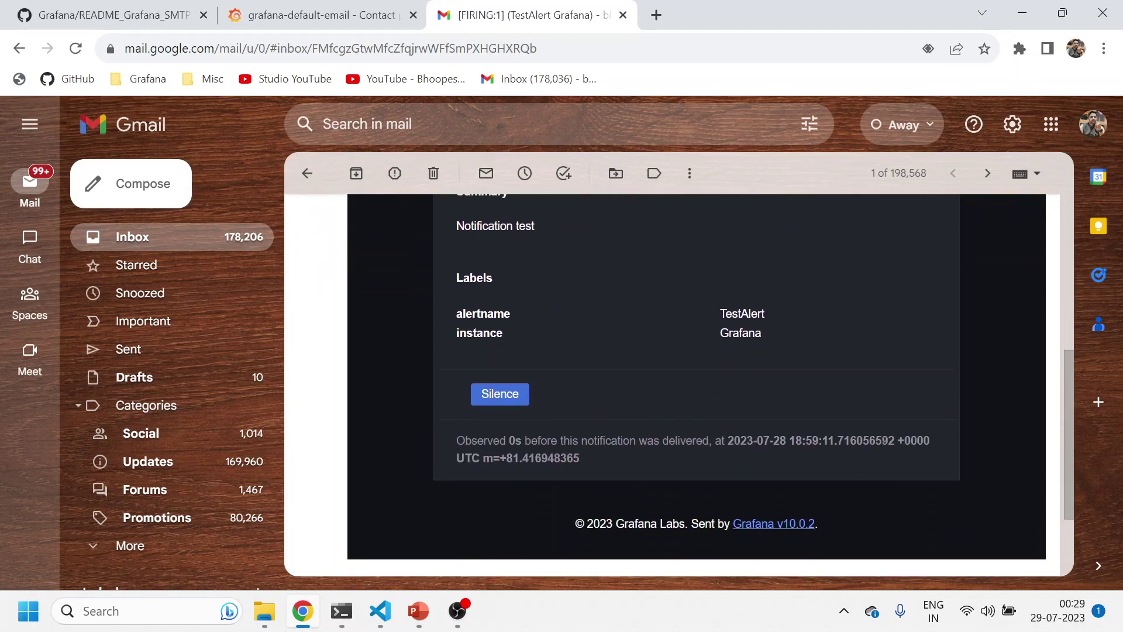
pyautogui.scroll(6, 611, 450)
pyautogui.click(307, 173)
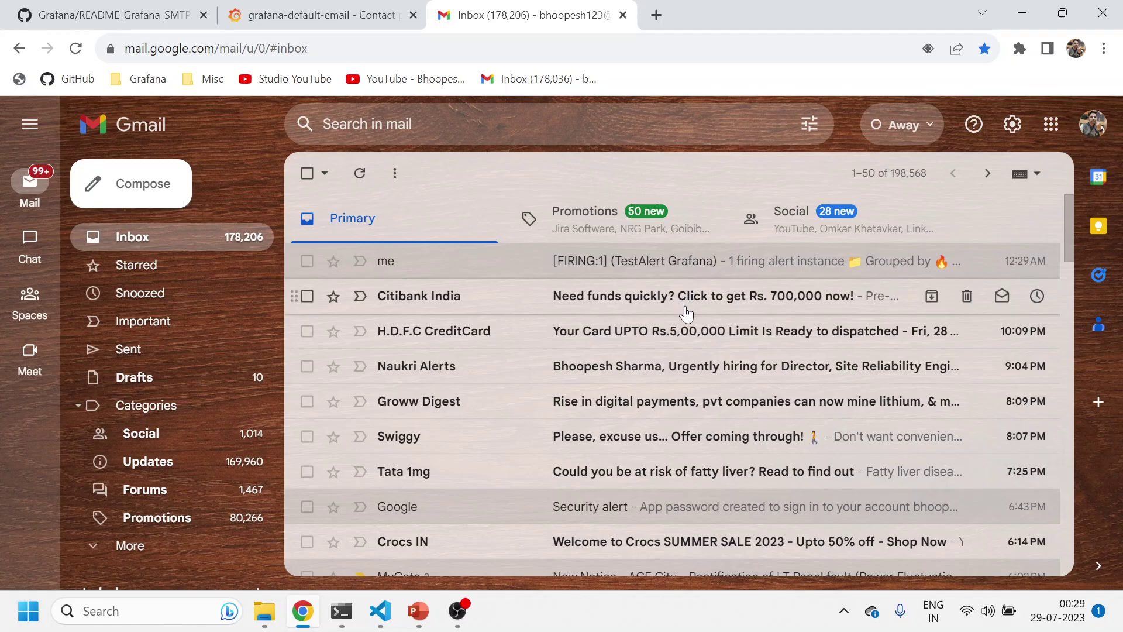
# Return to Grafana's Alert rules list, noting the empty Grafana rules section
pyautogui.click(319, 15)
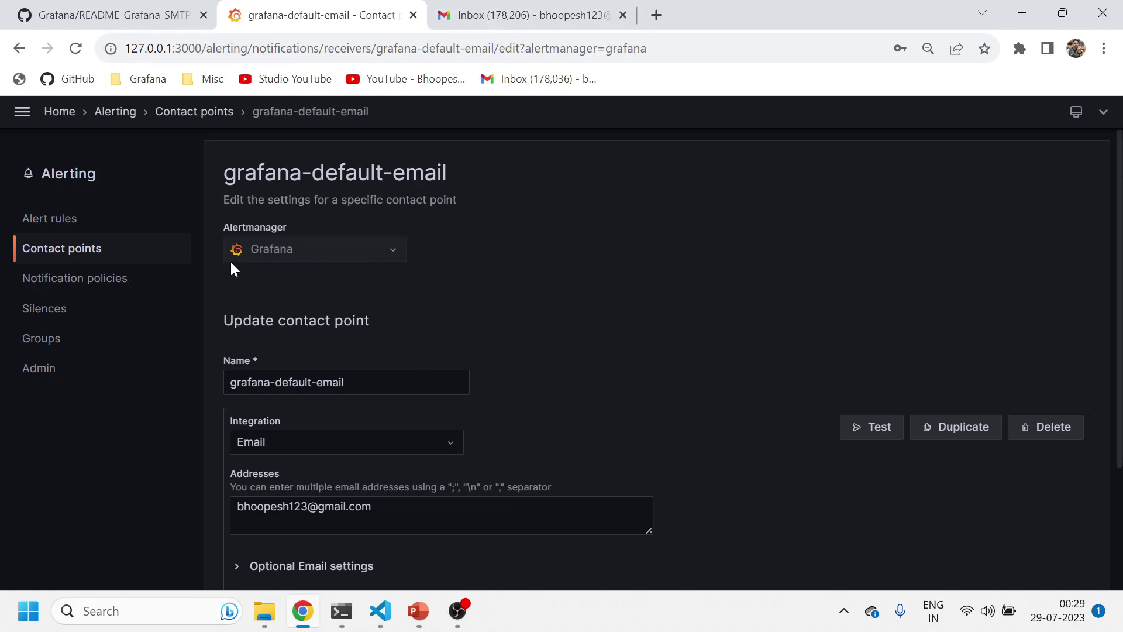
pyautogui.click(51, 222)
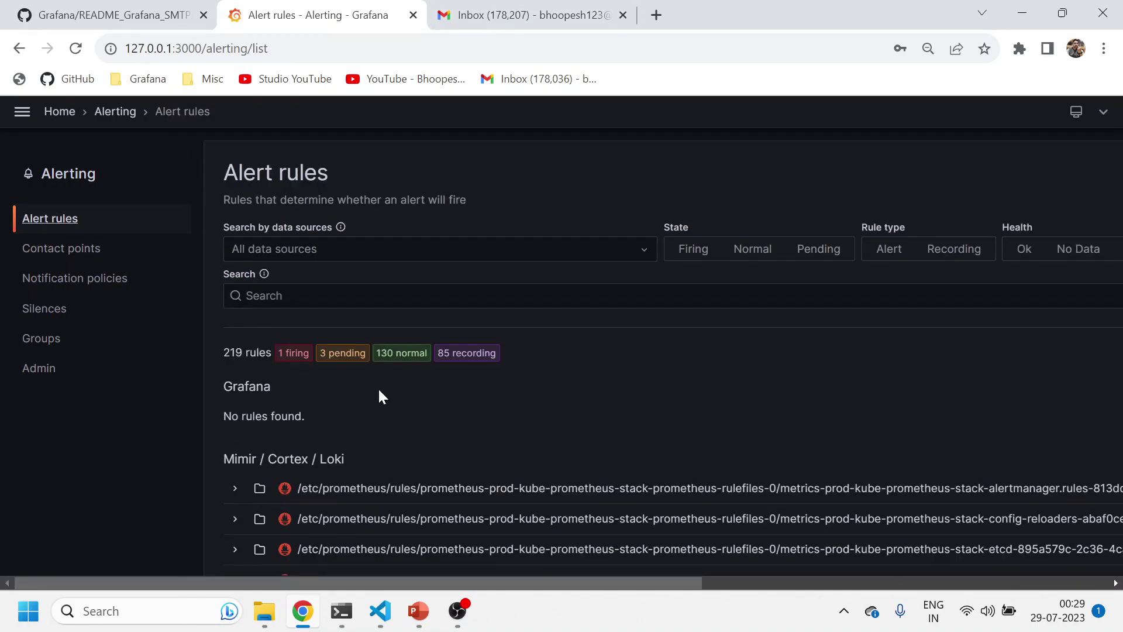
pyautogui.moveTo(212, 400); pyautogui.dragTo(238, 460)
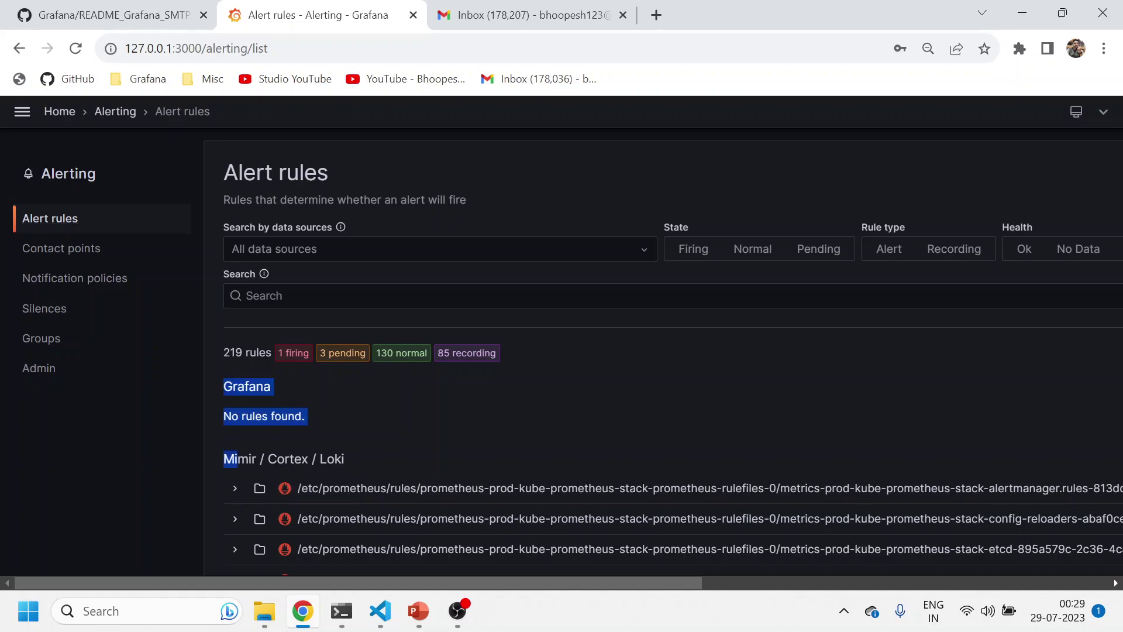
pyautogui.click(277, 434)
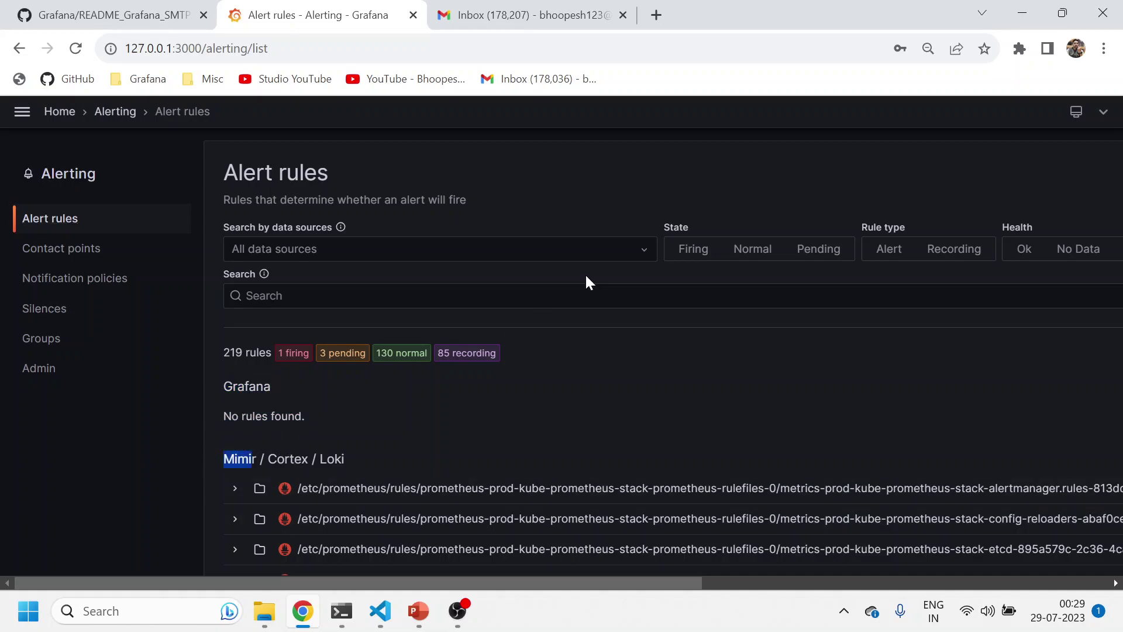
# Review the Alertmanager configuration, checking the Gmail receiver's auth_password and auth_identity settings
pyautogui.click(37, 368)
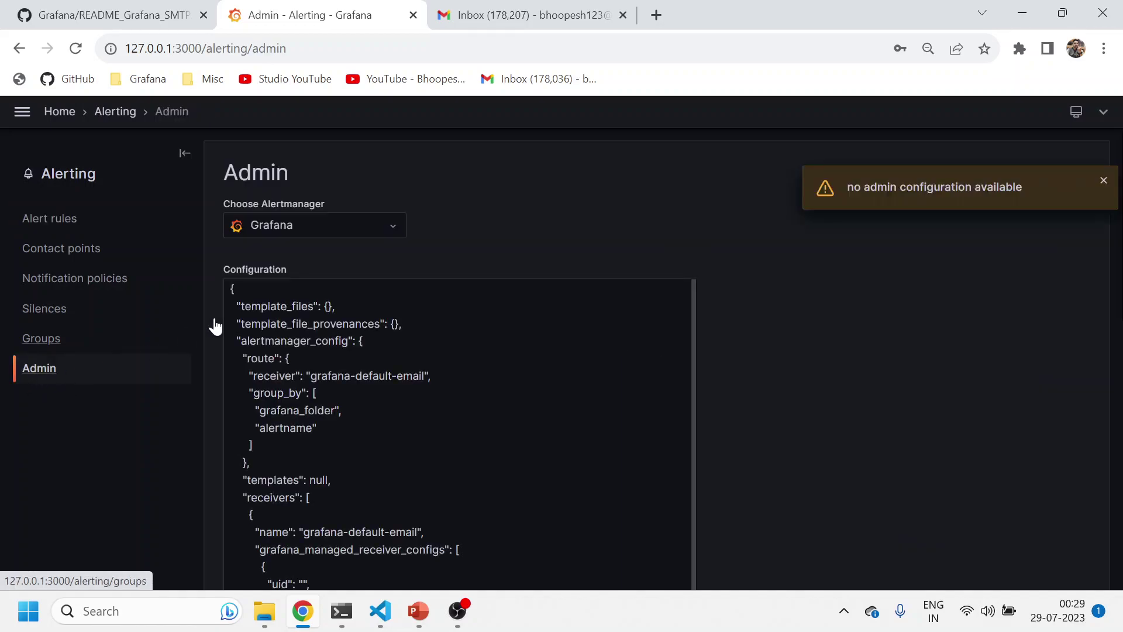
pyautogui.click(298, 231)
pyautogui.click(289, 283)
pyautogui.scroll(-10, 386, 424)
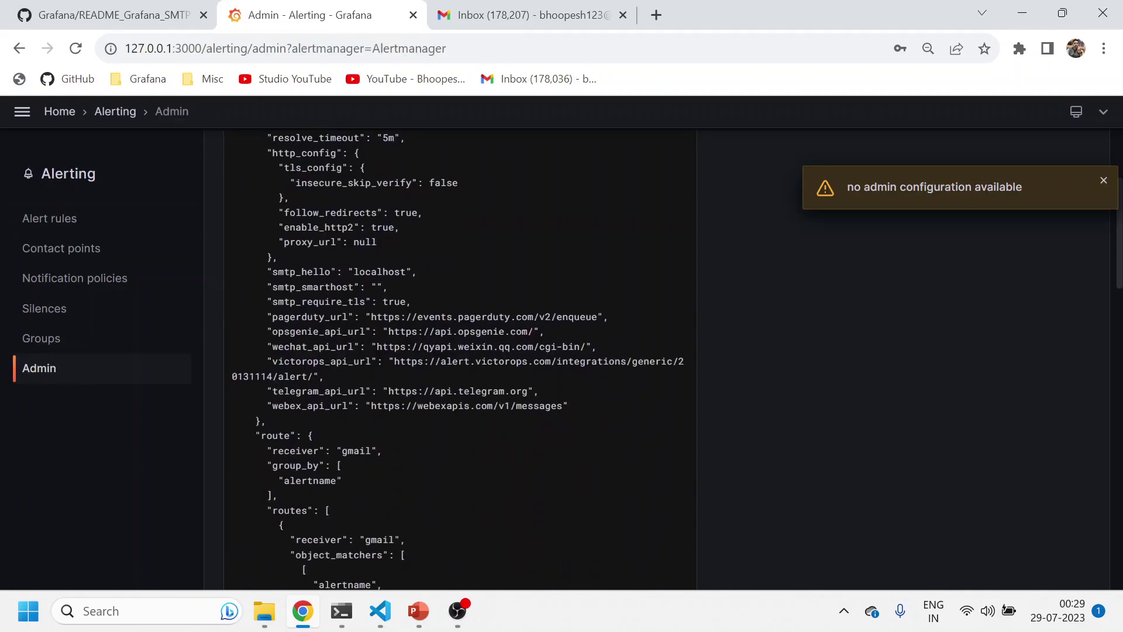
pyautogui.scroll(-15, 383, 399)
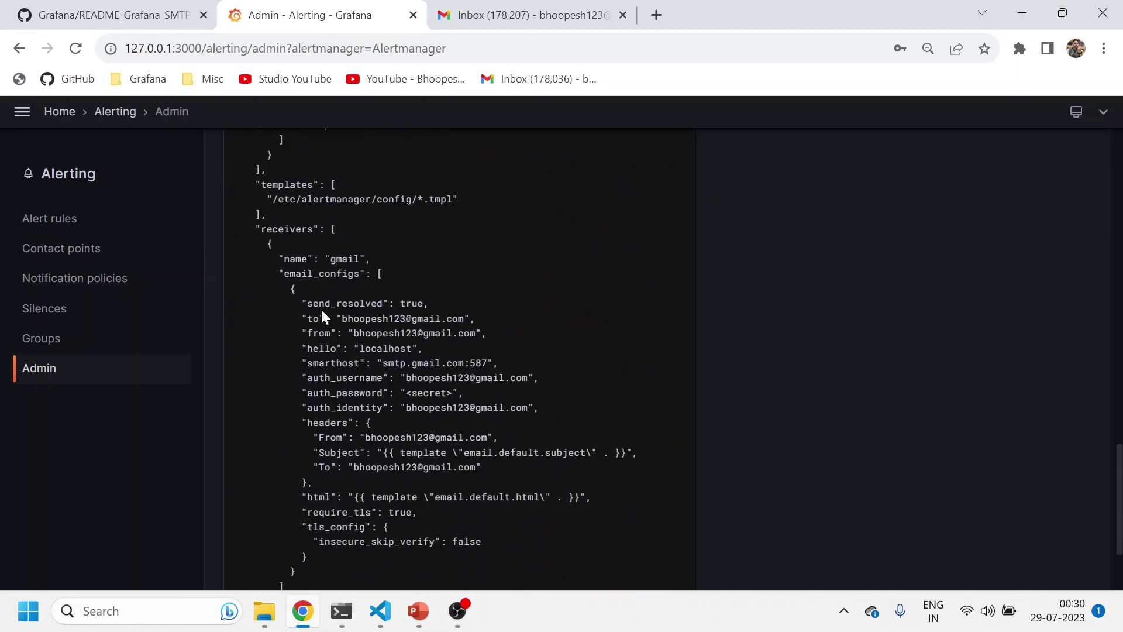
pyautogui.moveTo(319, 303); pyautogui.dragTo(516, 452)
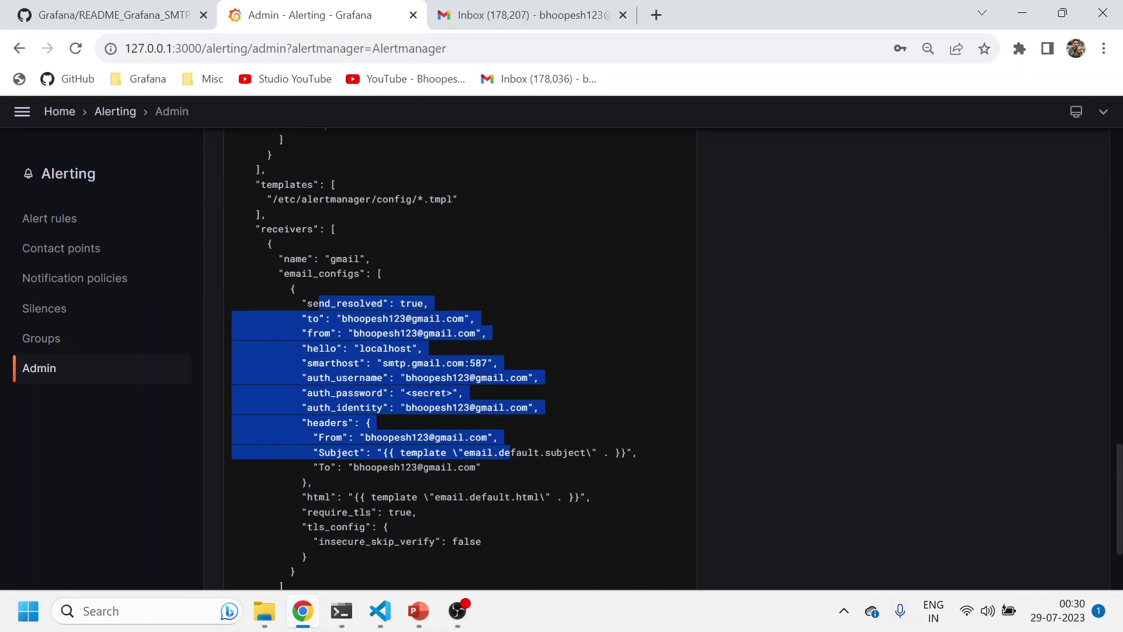
pyautogui.tripleClick(380, 392)
pyautogui.doubleClick(431, 407)
pyautogui.scroll(-2, 430, 433)
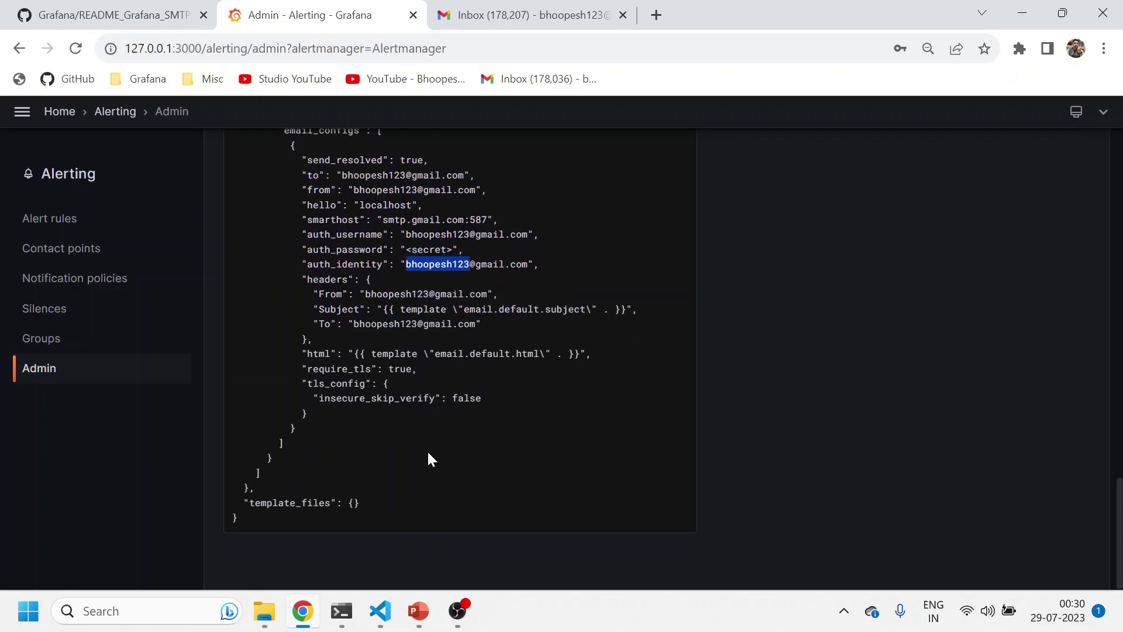
# Filter alert rules to Firing and expand the group and the Watchdog rule
pyautogui.click(59, 222)
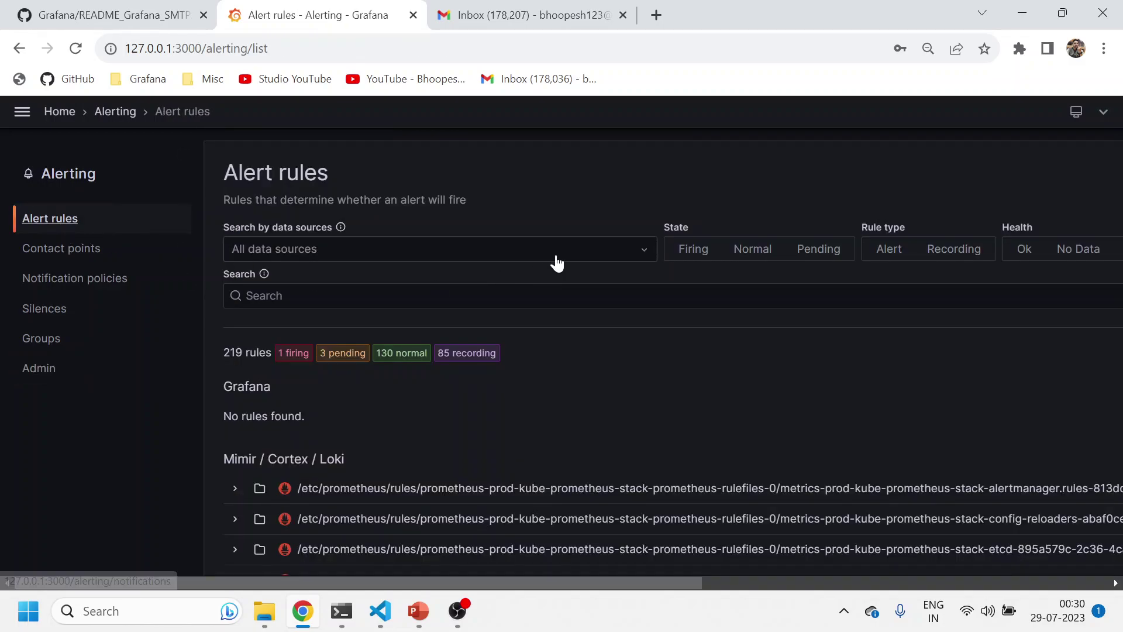
pyautogui.click(680, 251)
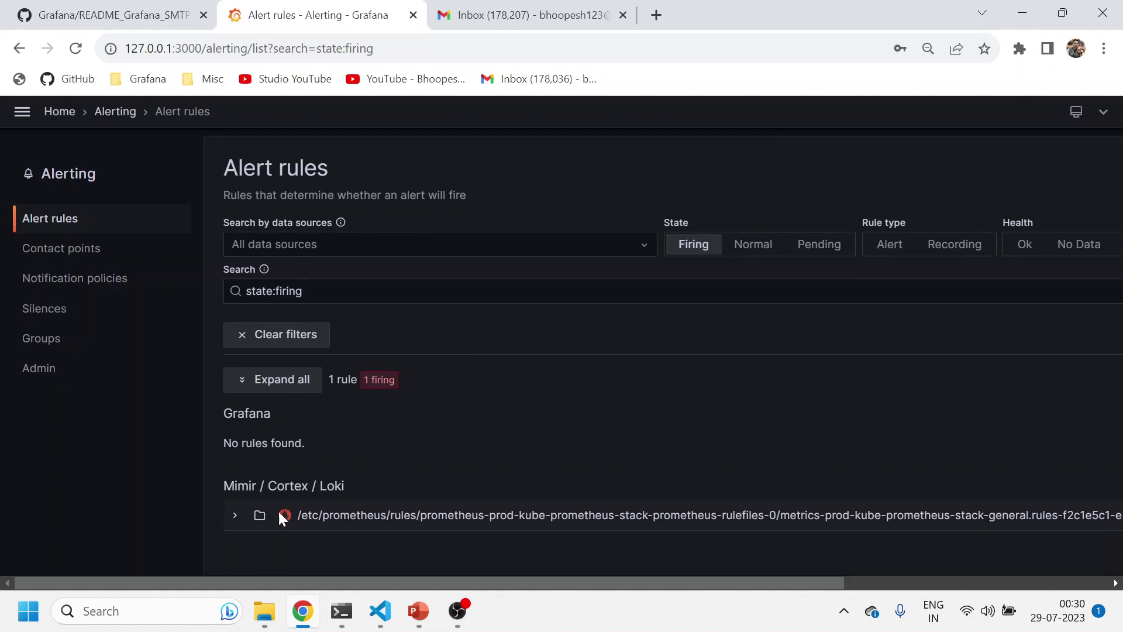
pyautogui.click(236, 520)
pyautogui.scroll(-2, 419, 479)
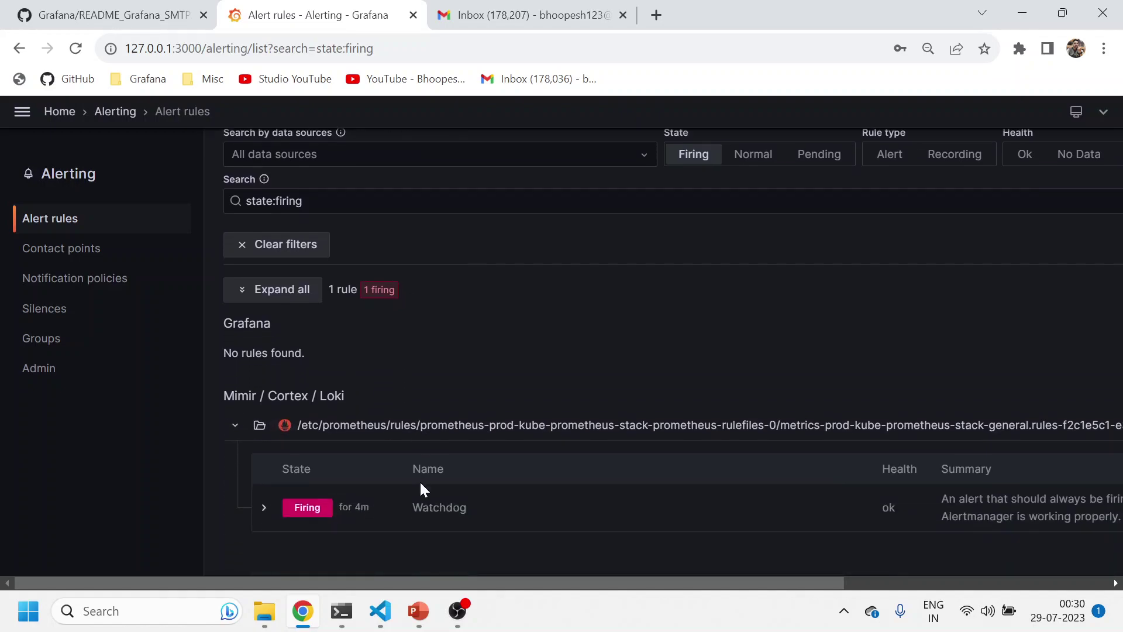
pyautogui.doubleClick(439, 506)
pyautogui.click(264, 509)
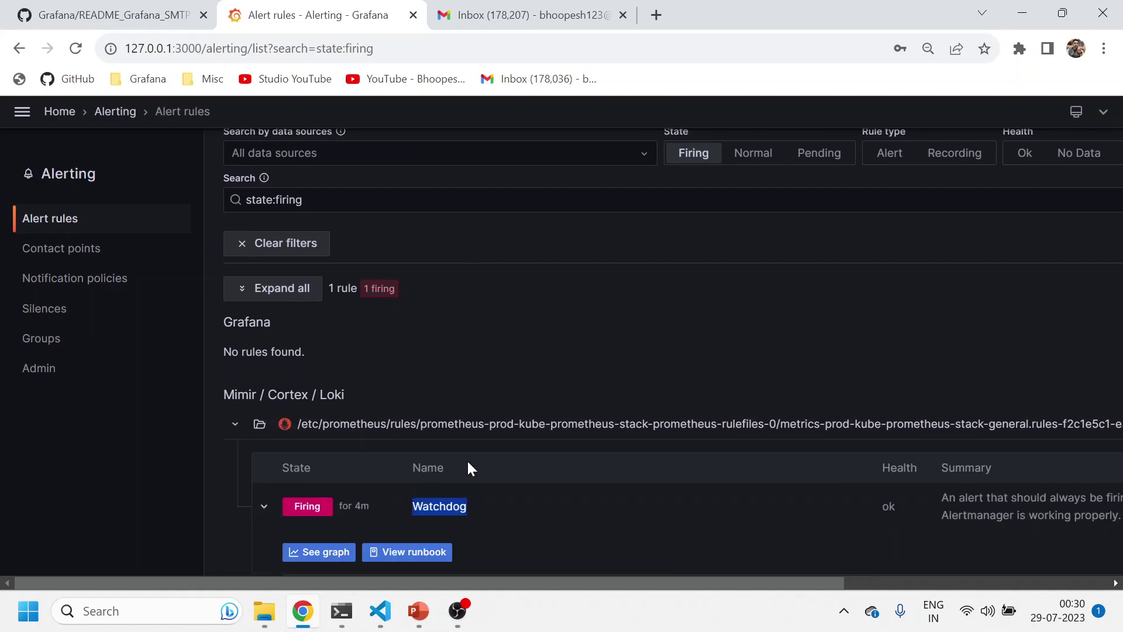
# Open and read the [FIRING:1] Watchdog alert email, checking its arrival time
pyautogui.click(520, 18)
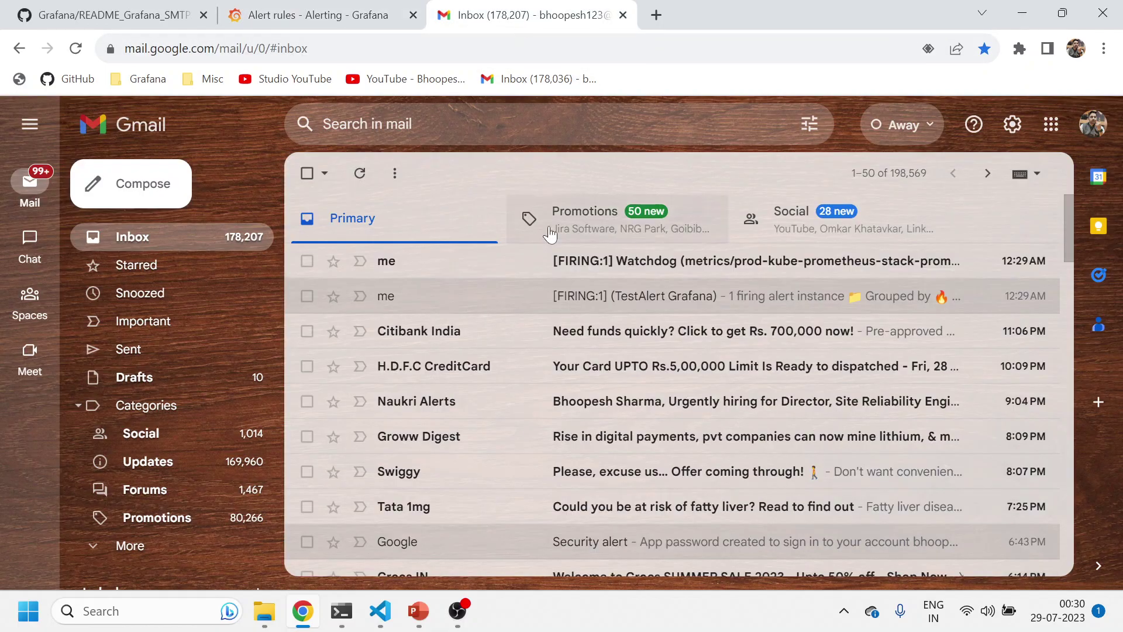
pyautogui.click(640, 261)
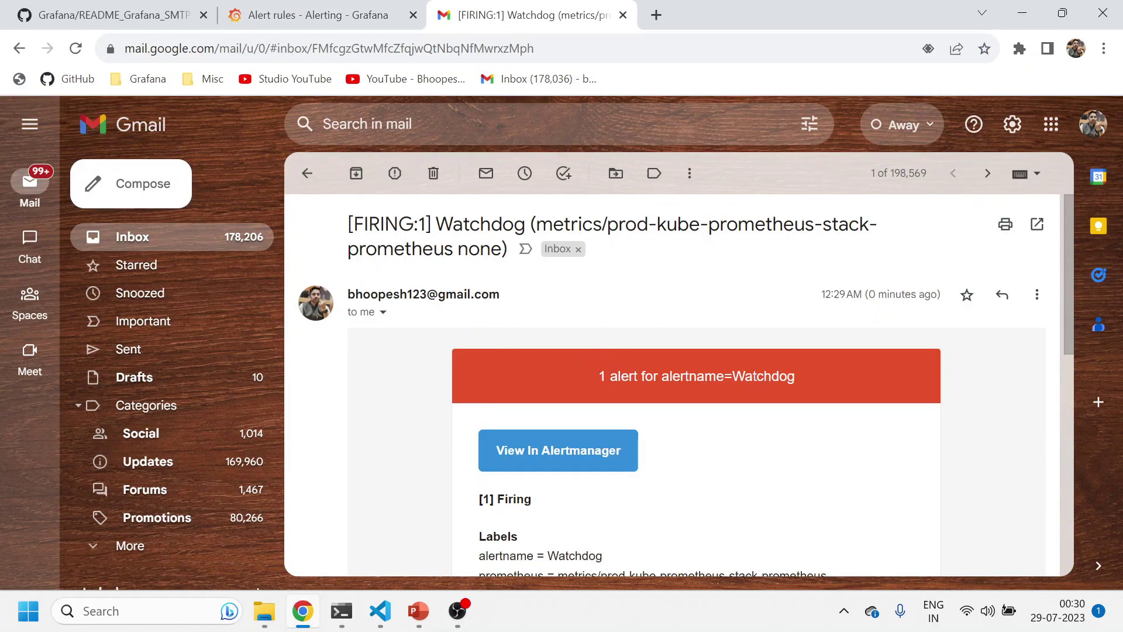
pyautogui.doubleClick(848, 293)
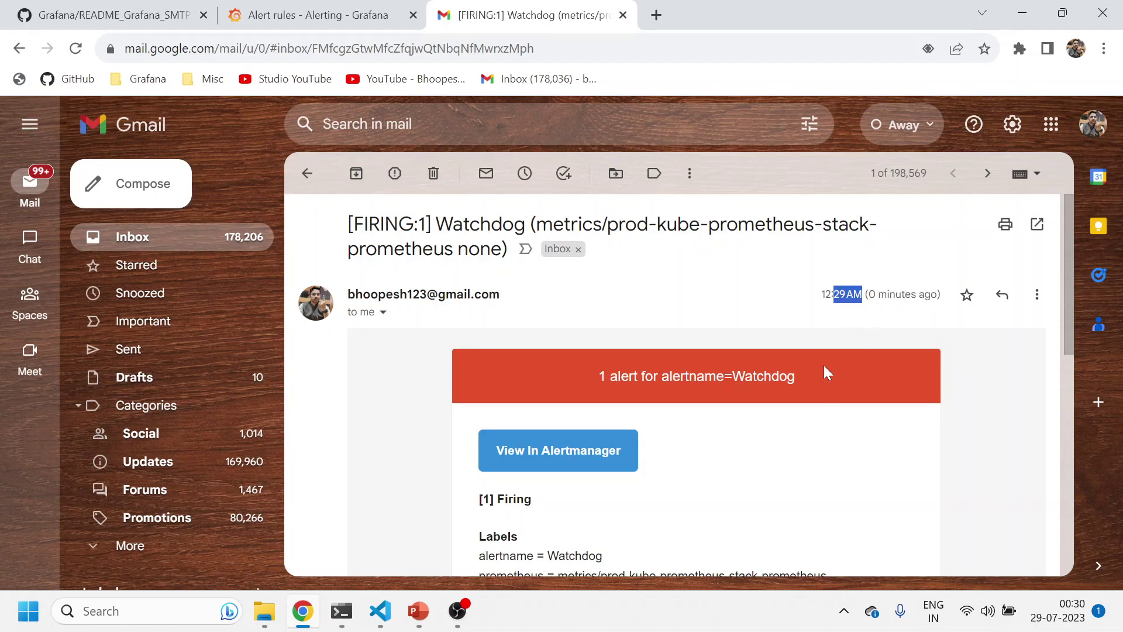
pyautogui.scroll(-9, 671, 433)
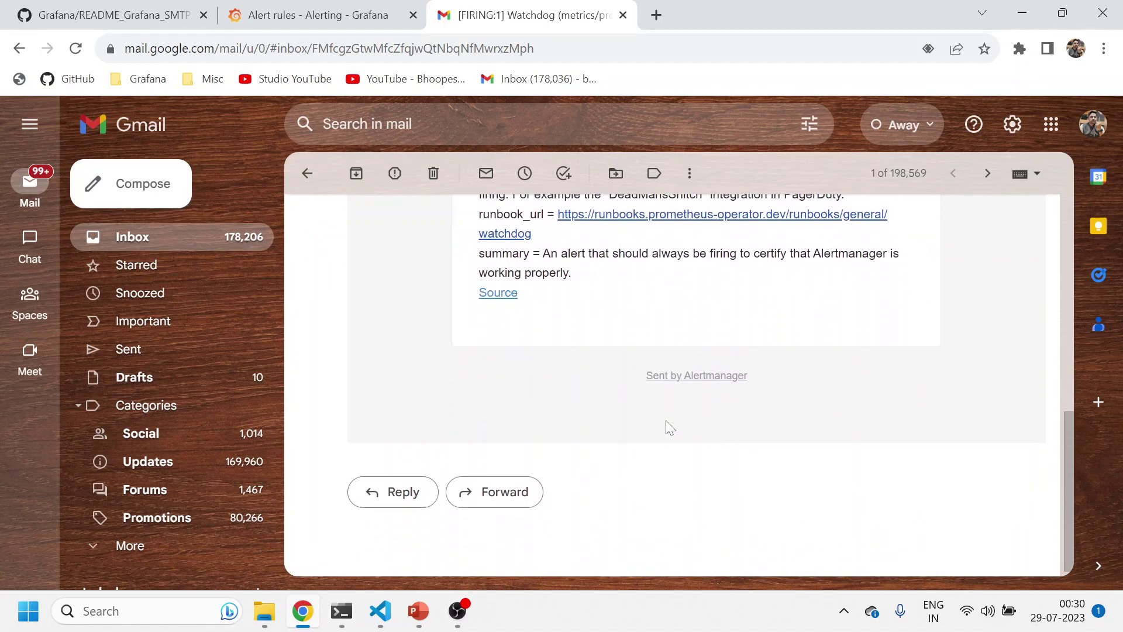
pyautogui.click(307, 173)
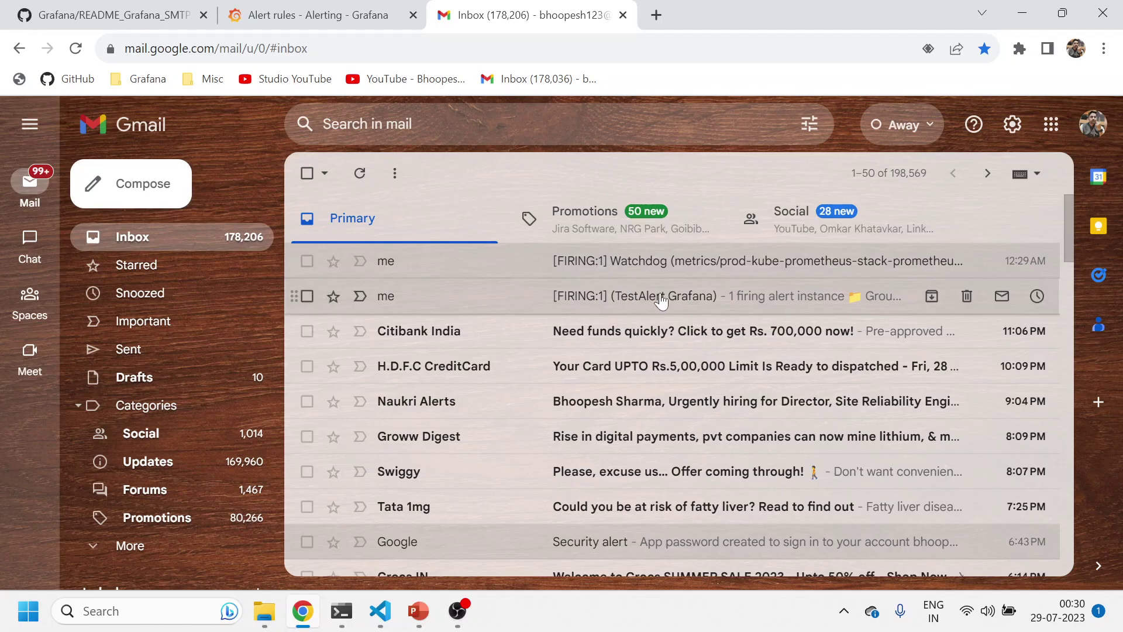
pyautogui.click(666, 265)
pyautogui.scroll(-3, 692, 426)
pyautogui.scroll(1, 706, 395)
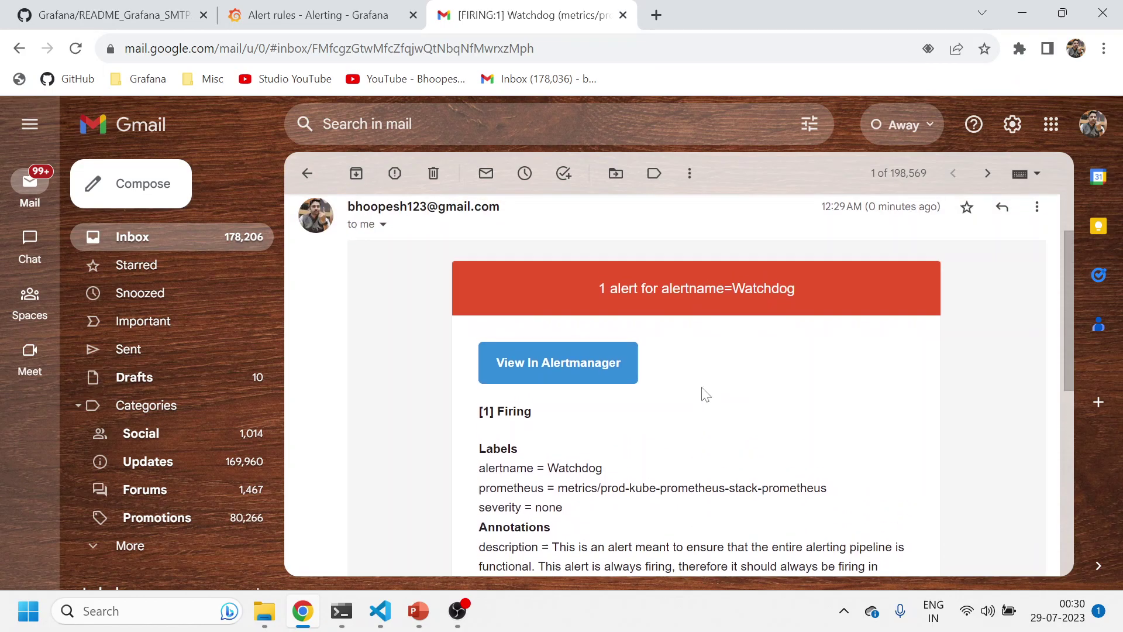
pyautogui.scroll(-3, 701, 389)
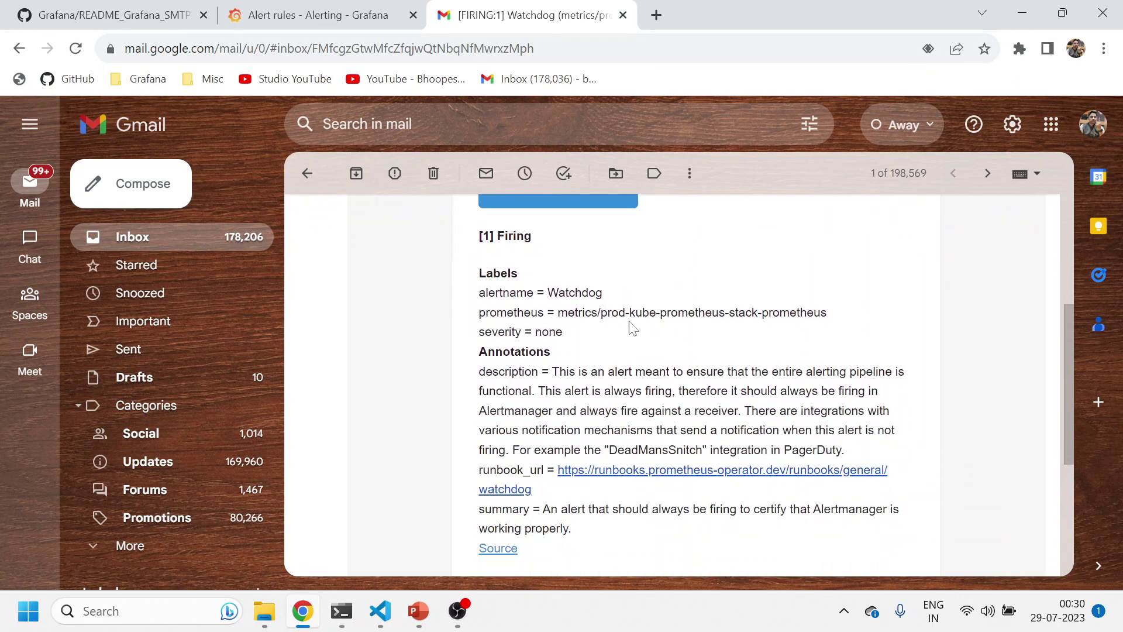
pyautogui.scroll(1, 630, 326)
pyautogui.click(307, 176)
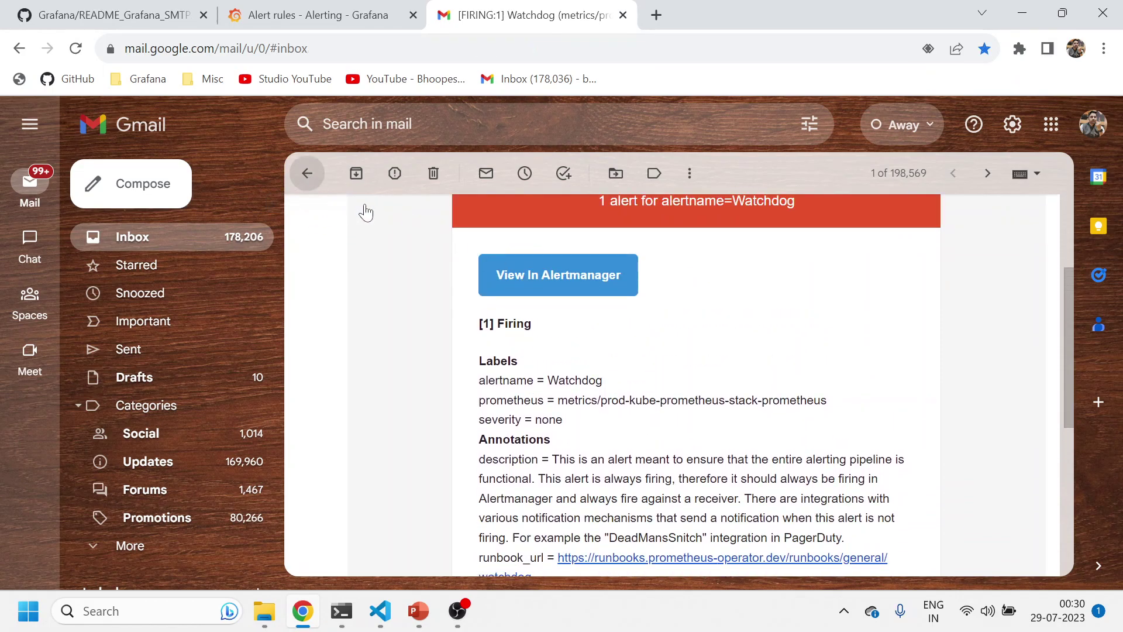
# Open the TestAlert Grafana email, scroll through it, and return to the inbox
pyautogui.click(639, 296)
pyautogui.scroll(-8, 557, 408)
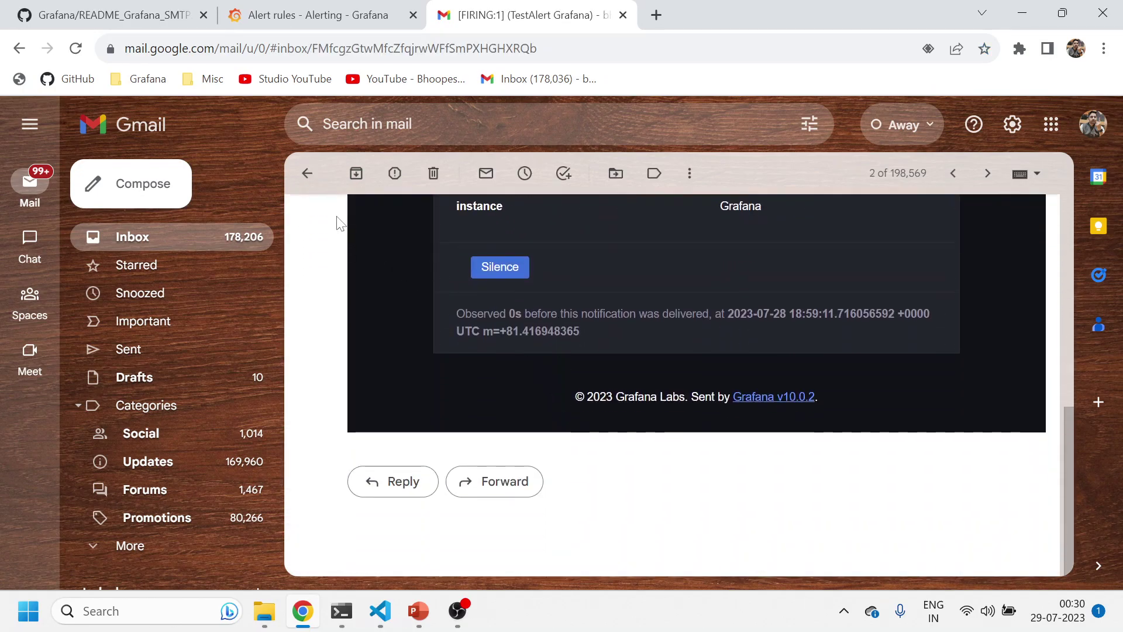
pyautogui.click(307, 173)
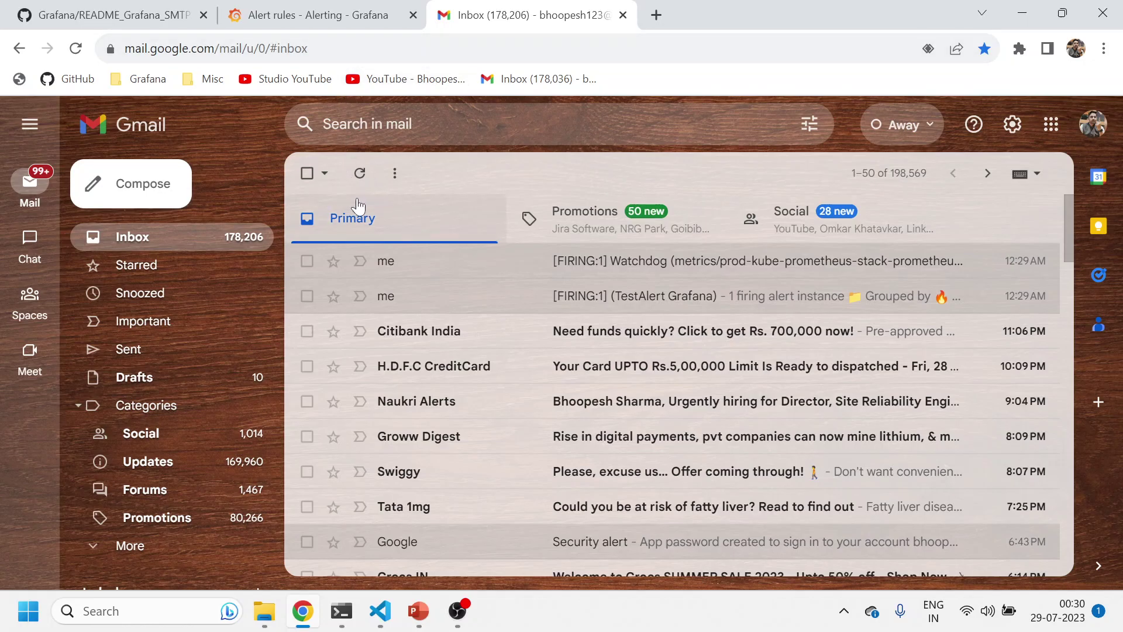
pyautogui.click(282, 16)
pyautogui.click(381, 610)
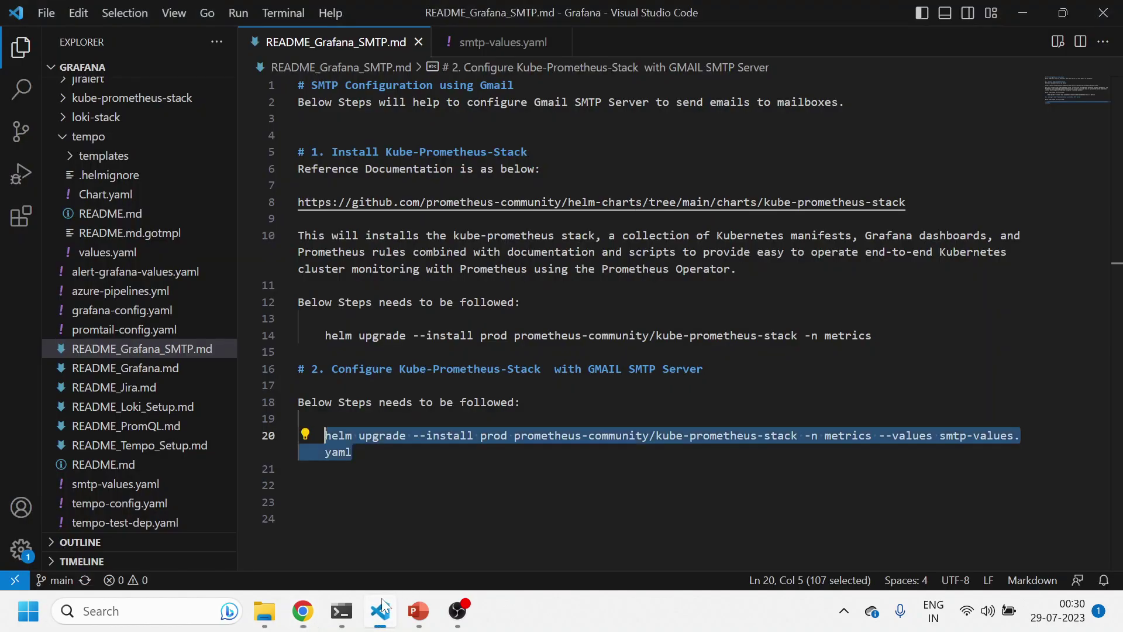
pyautogui.click(503, 43)
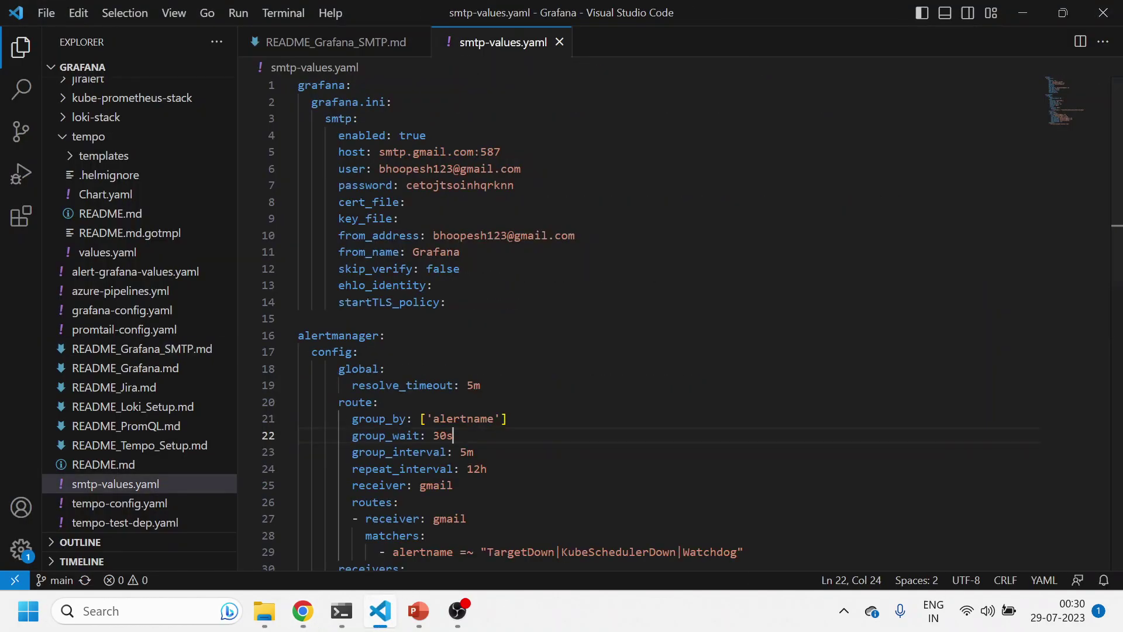
pyautogui.doubleClick(462, 185)
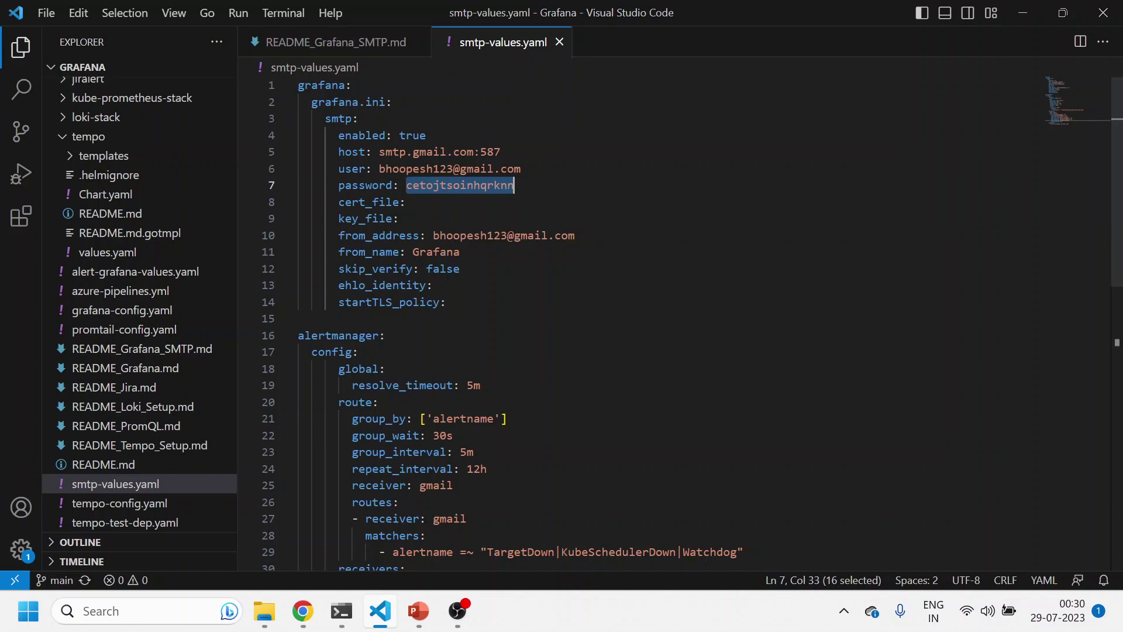
pyautogui.scroll(-4, 462, 185)
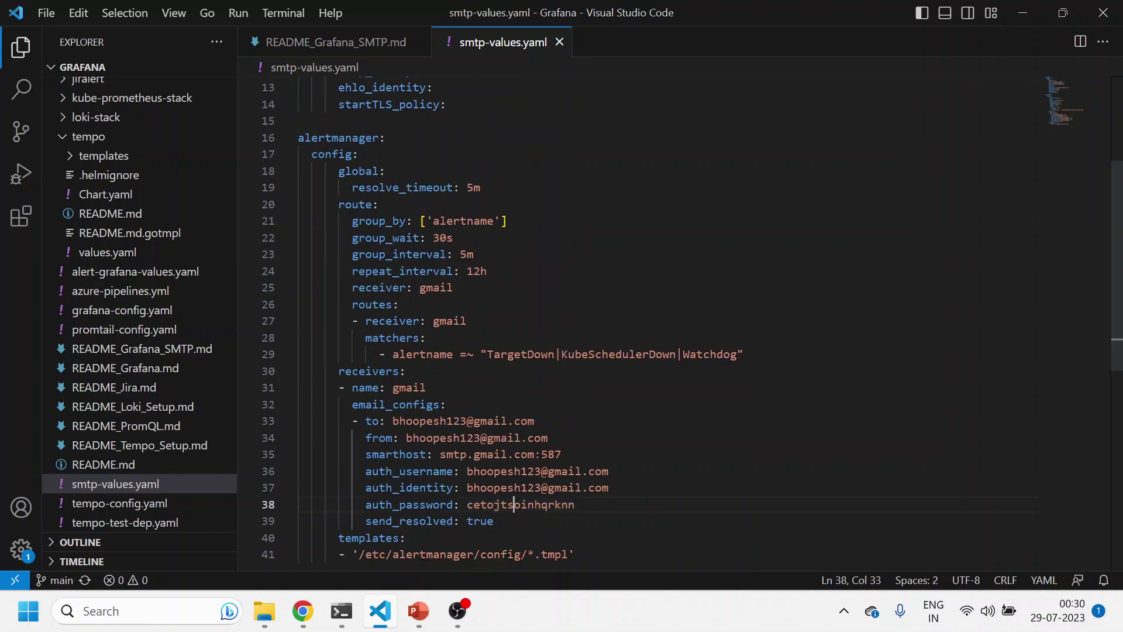
pyautogui.doubleClick(520, 504)
pyautogui.click(302, 611)
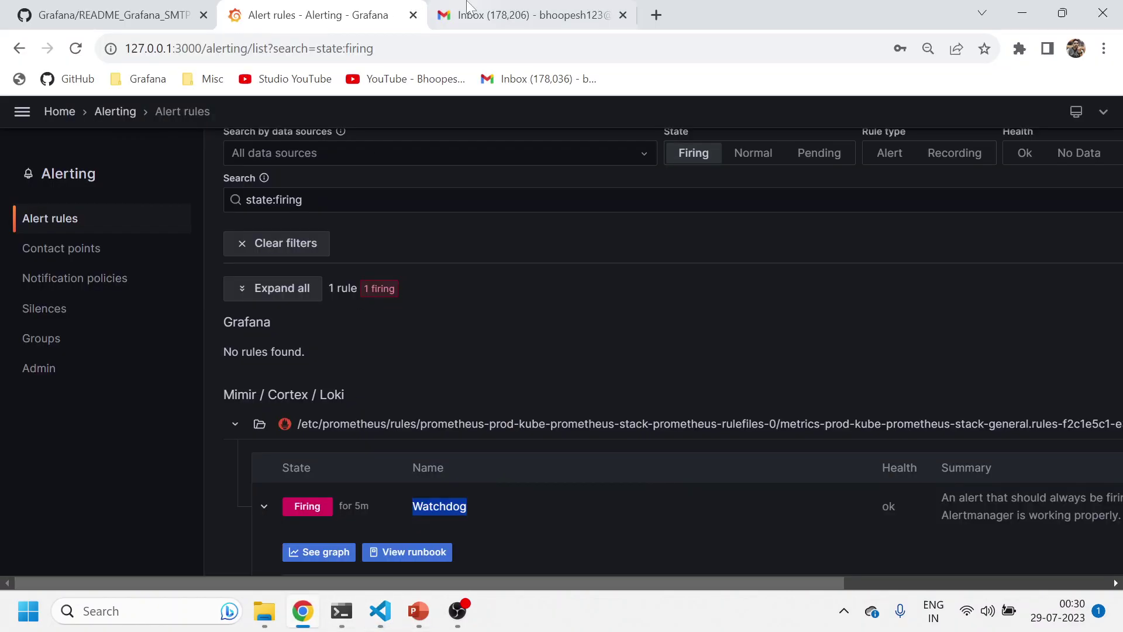
pyautogui.click(527, 14)
# Go via Manage your Google Account > Security > 2-Step Verification, reconfirm the password, and reach App passwords
pyautogui.click(1086, 136)
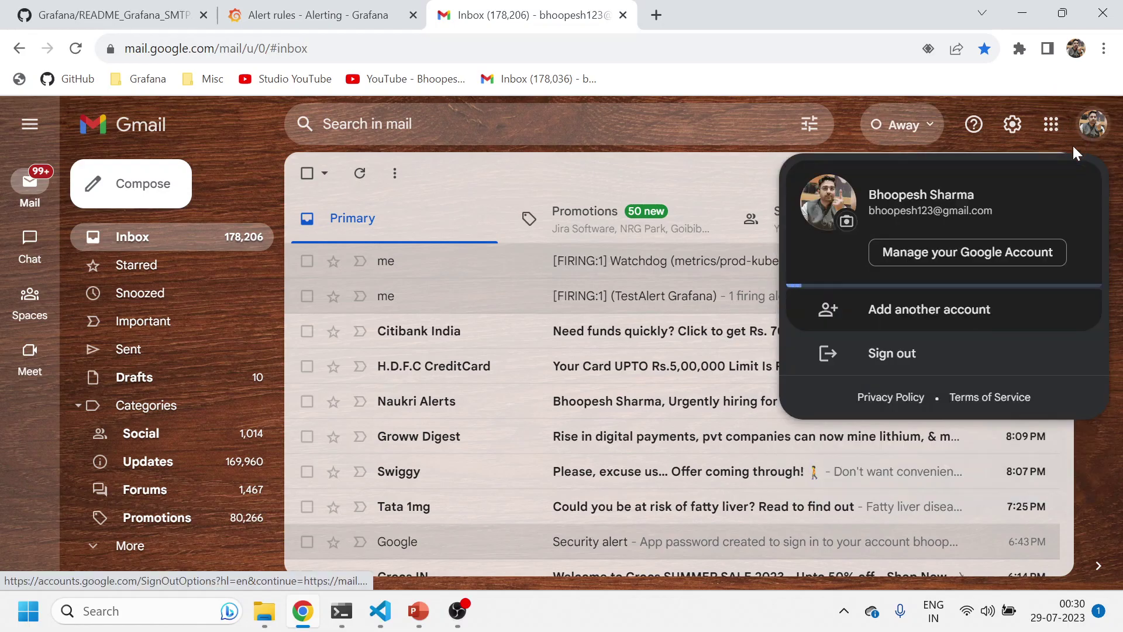
pyautogui.click(965, 250)
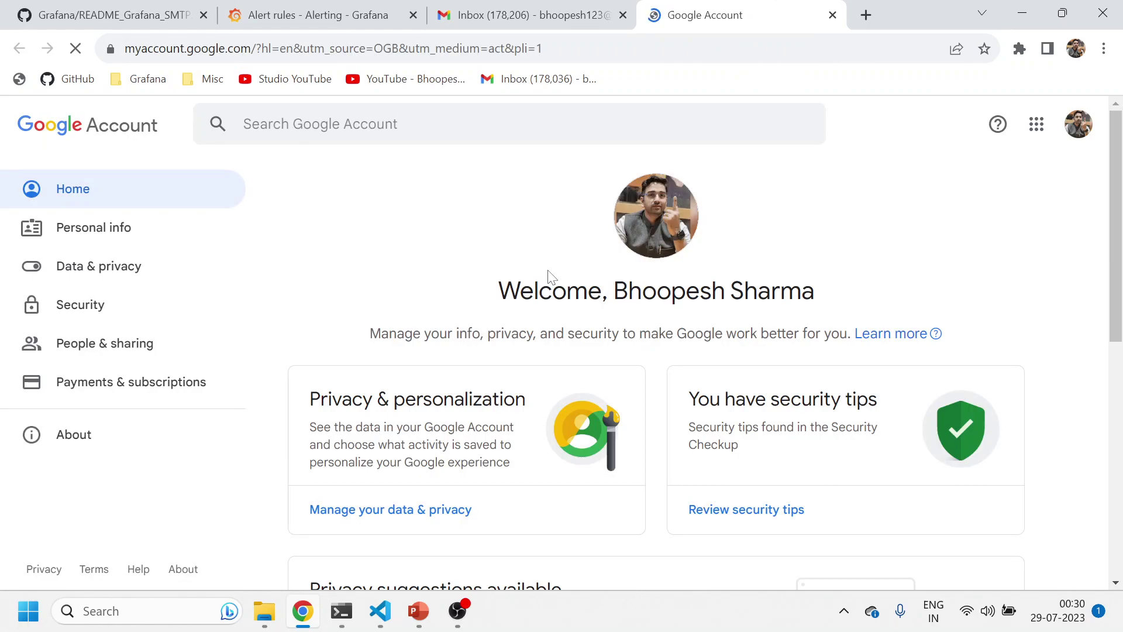
pyautogui.click(94, 307)
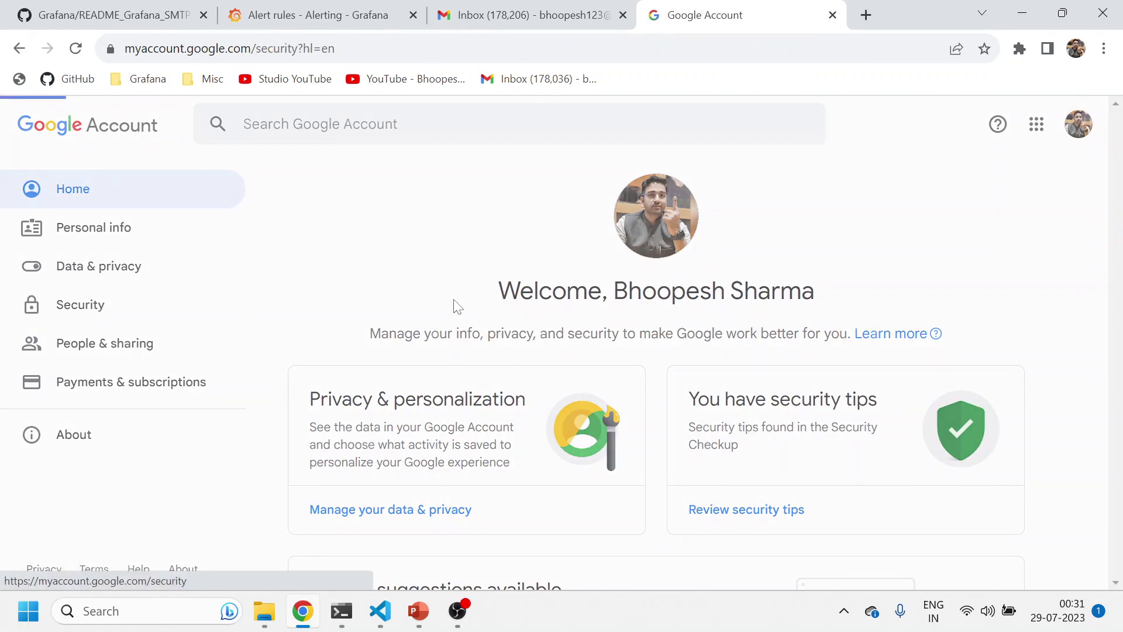
pyautogui.scroll(-5, 484, 307)
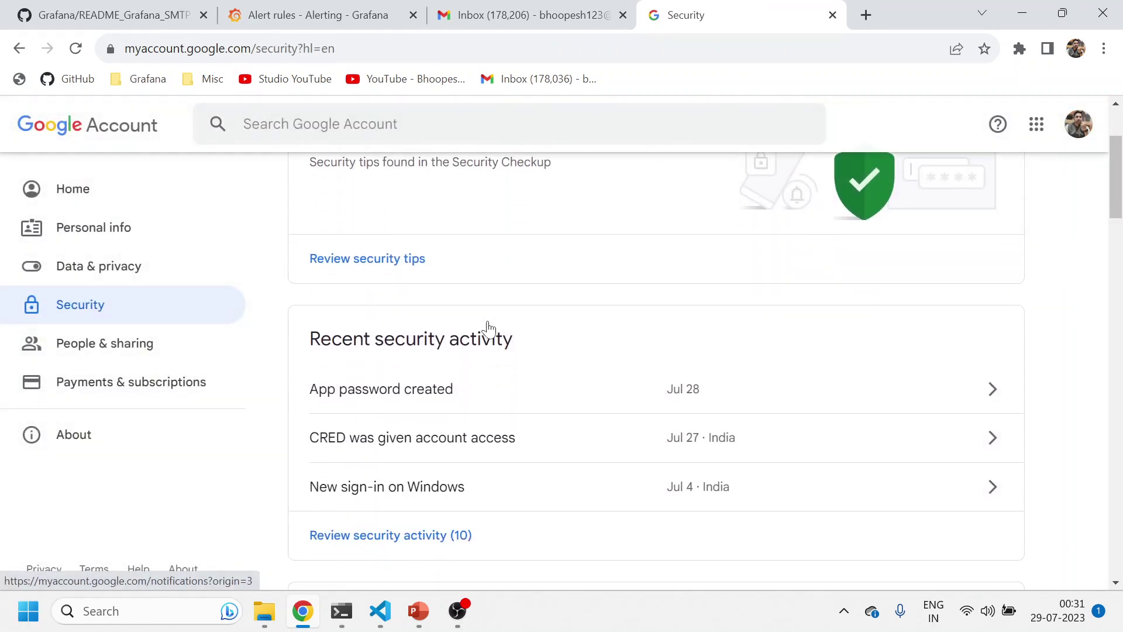
pyautogui.scroll(-5, 489, 334)
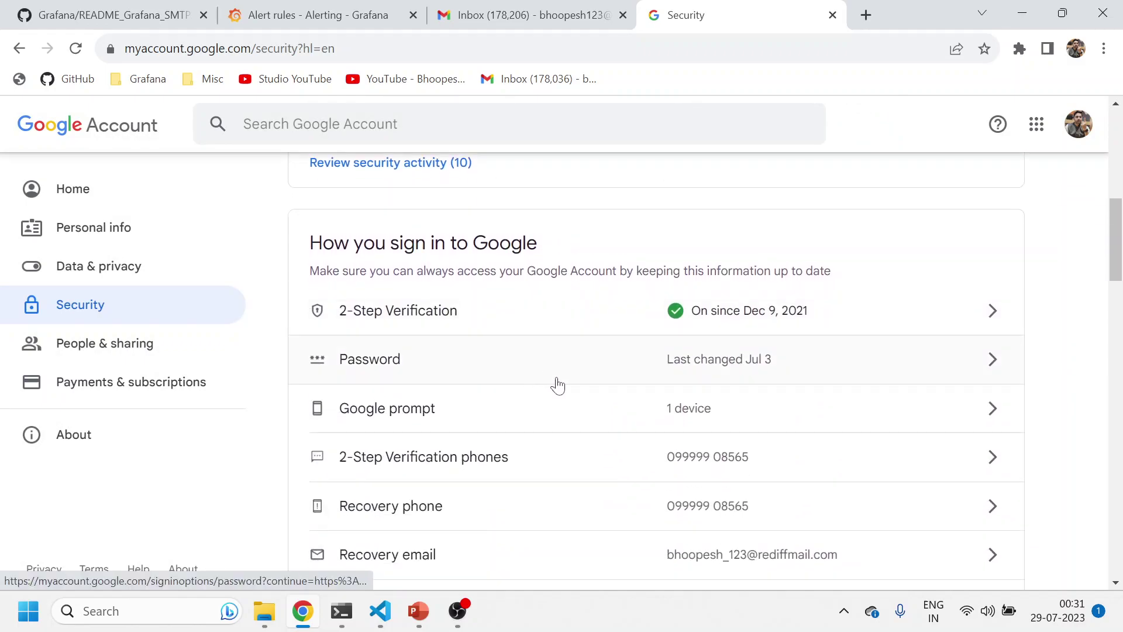
pyautogui.click(572, 320)
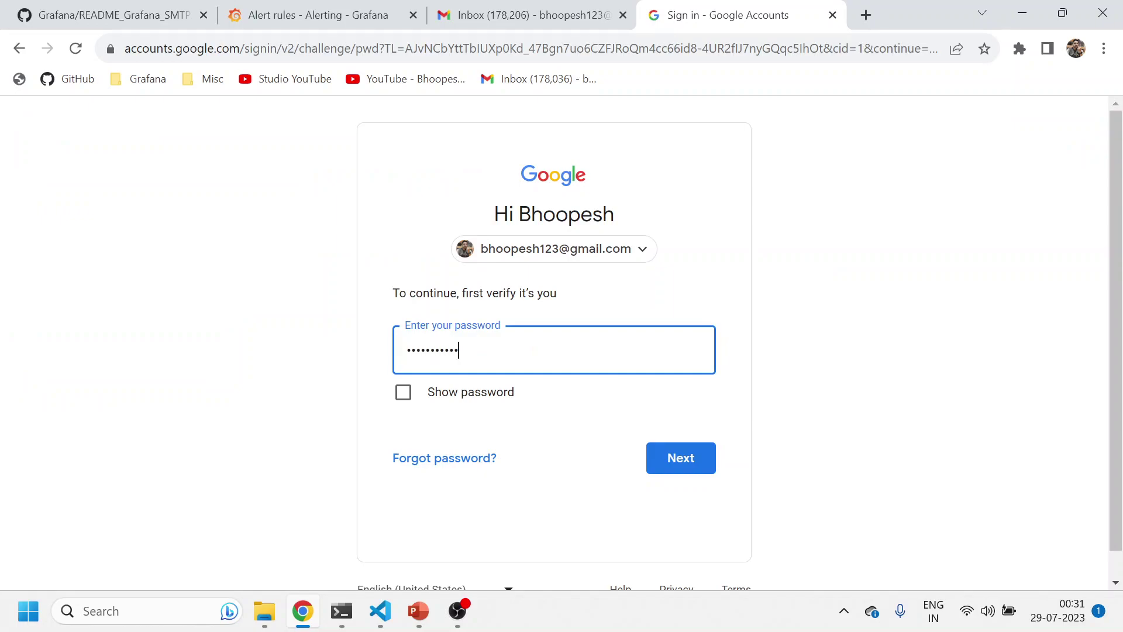
pyautogui.press('Return')
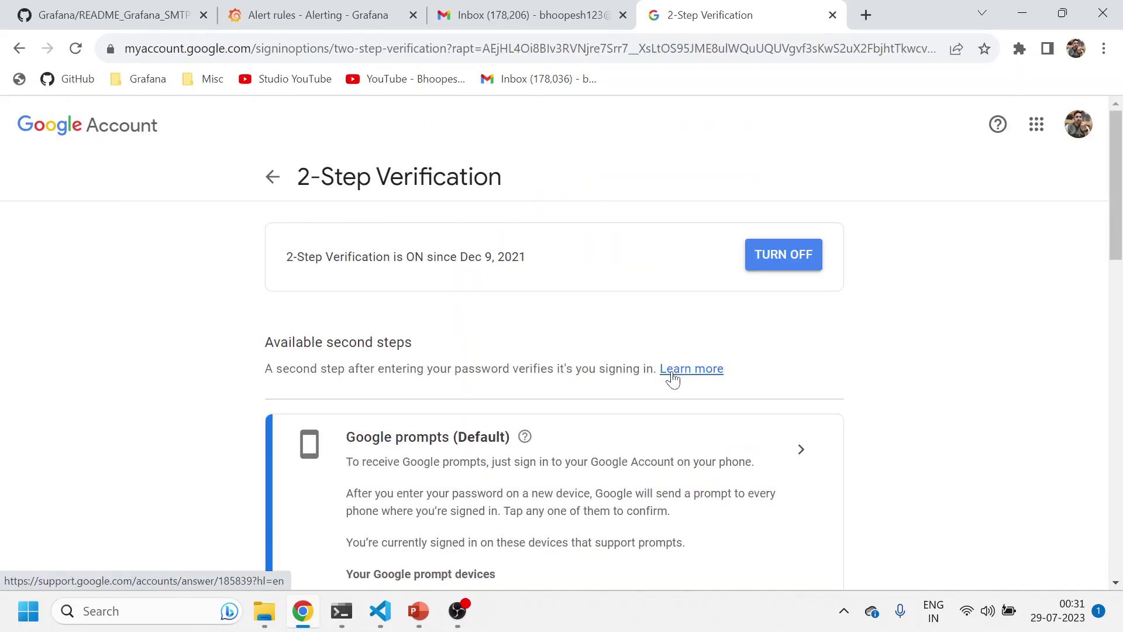
pyautogui.scroll(-15, 672, 379)
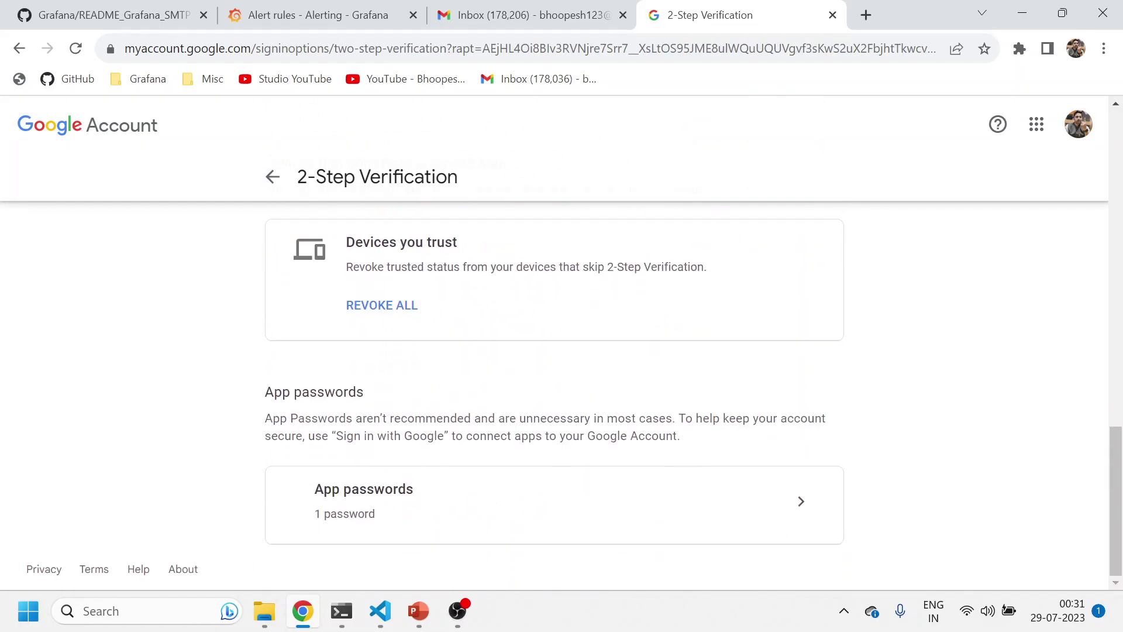
pyautogui.click(799, 501)
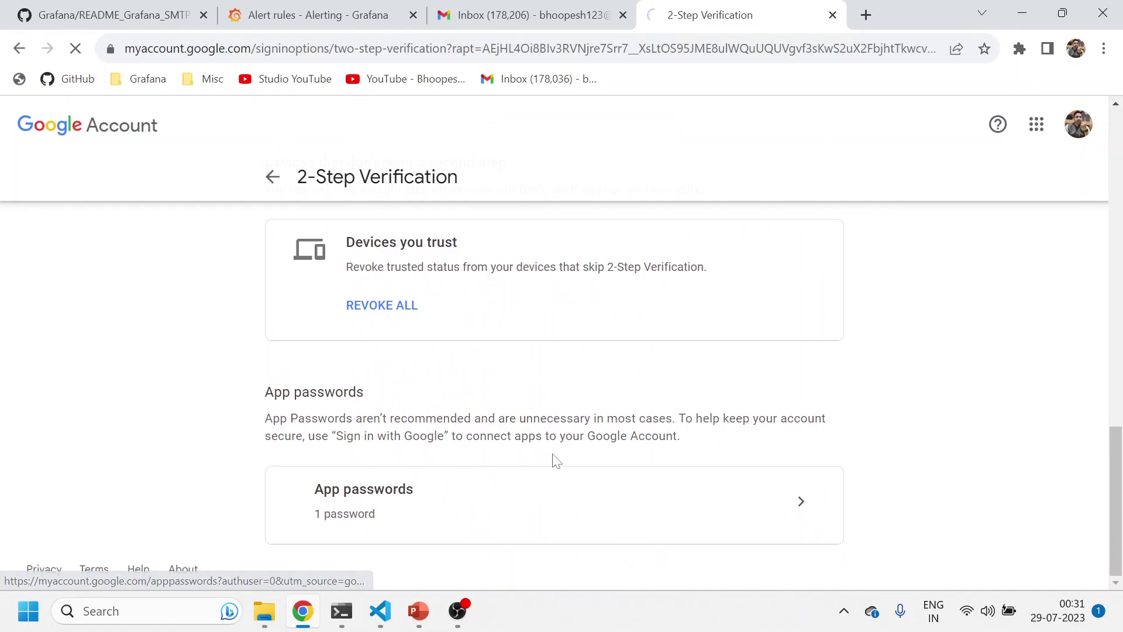
pyautogui.scroll(-1, 558, 453)
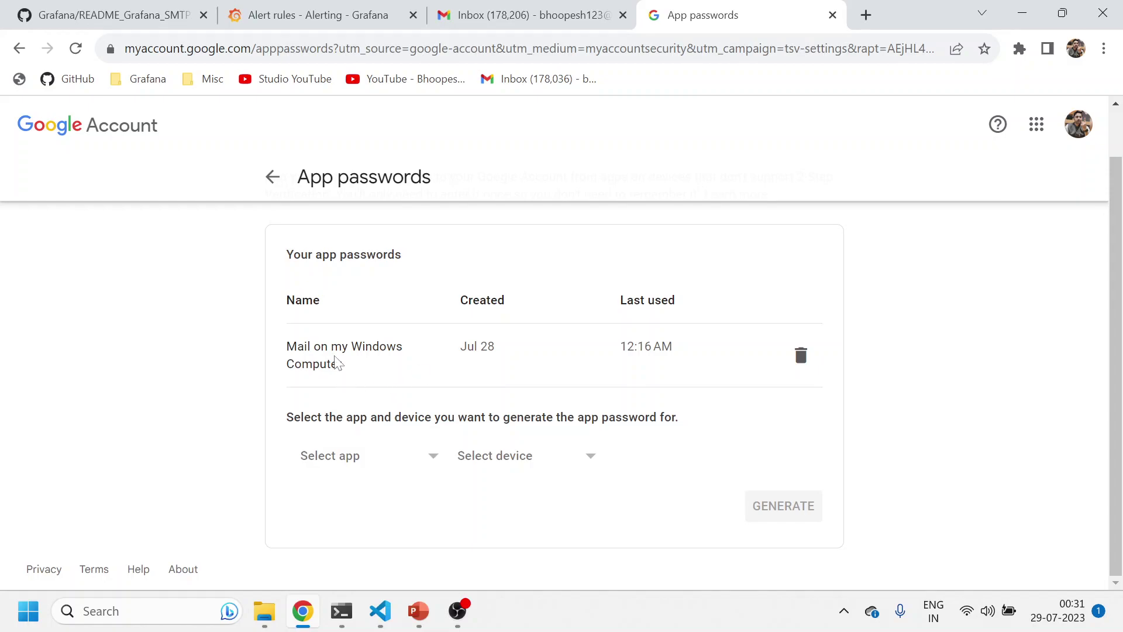
# Generate an app password for Mail on Windows Computer and select it
pyautogui.click(382, 465)
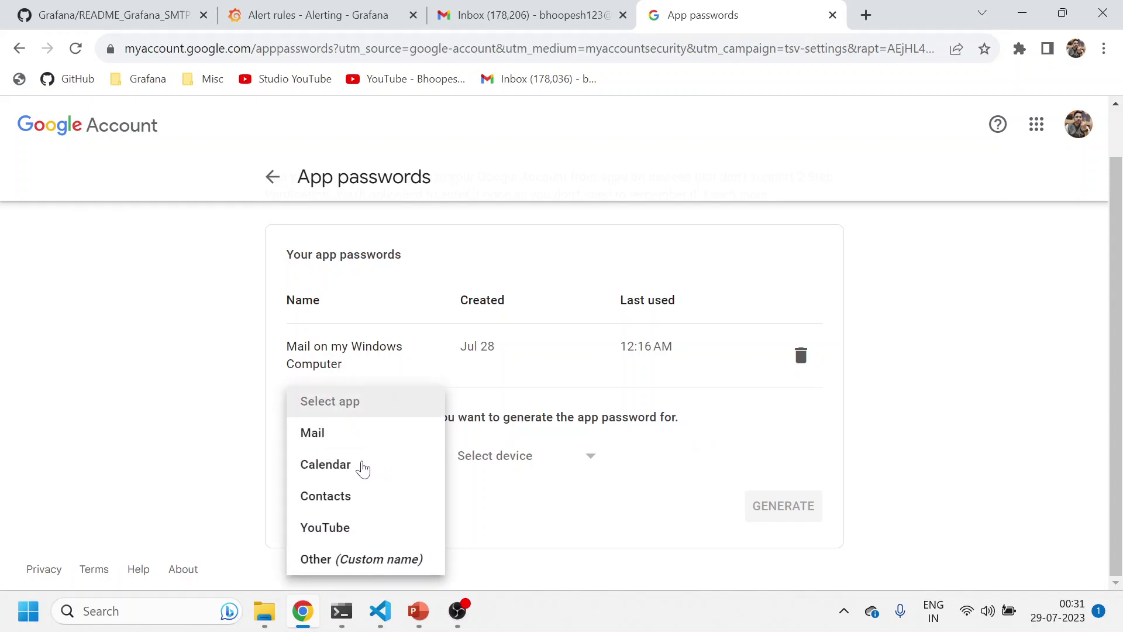
pyautogui.click(320, 446)
pyautogui.click(501, 465)
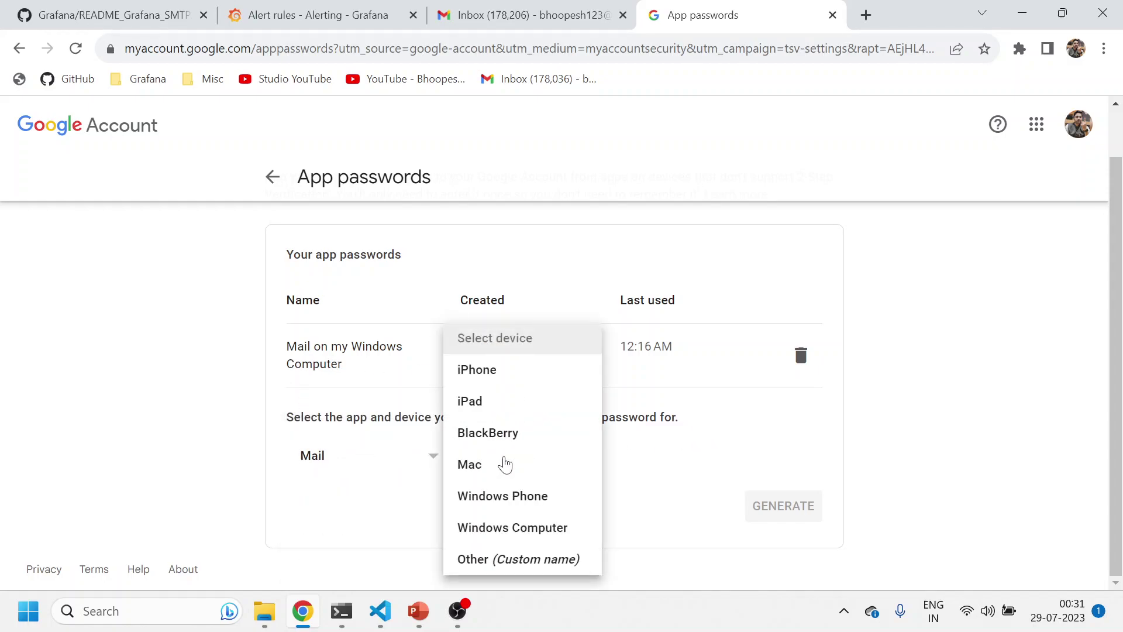
pyautogui.click(542, 527)
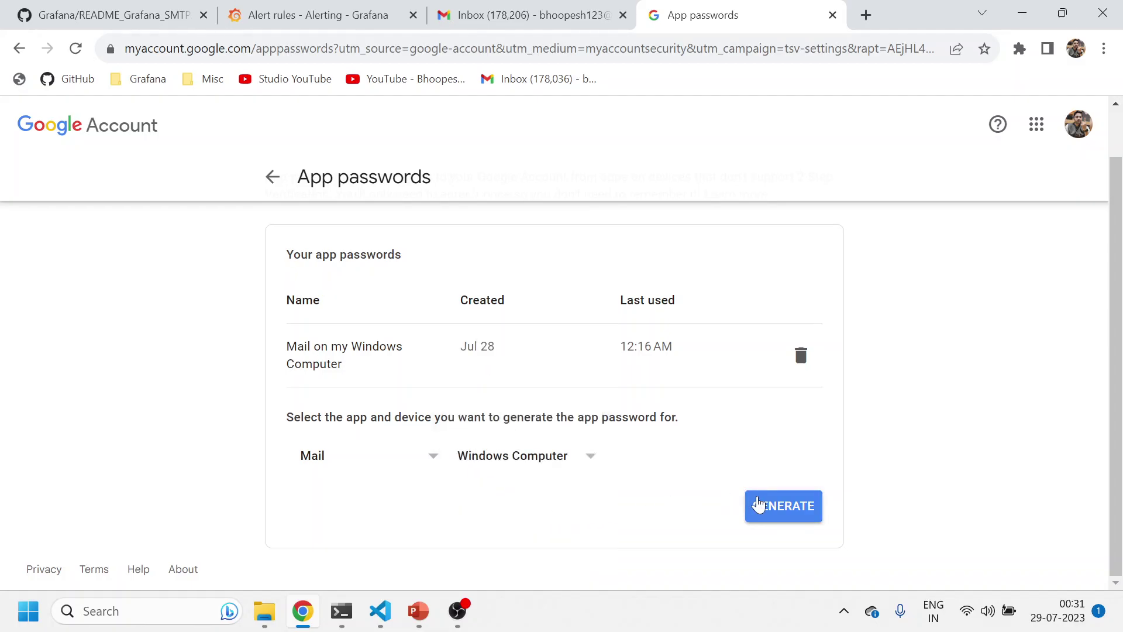
pyautogui.click(762, 504)
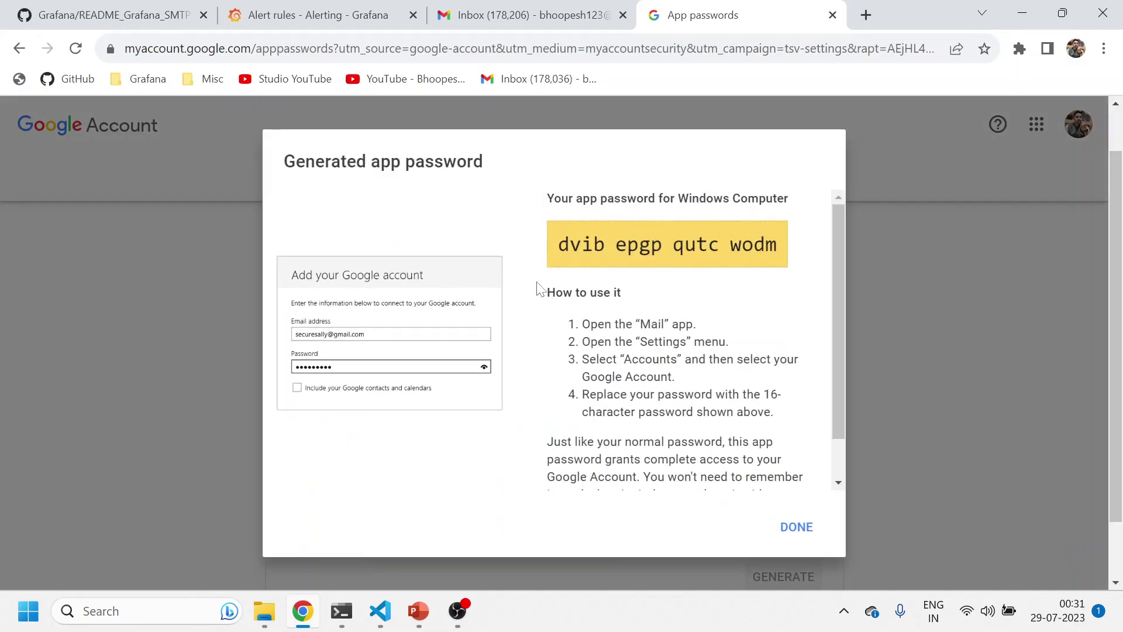
pyautogui.tripleClick(590, 249)
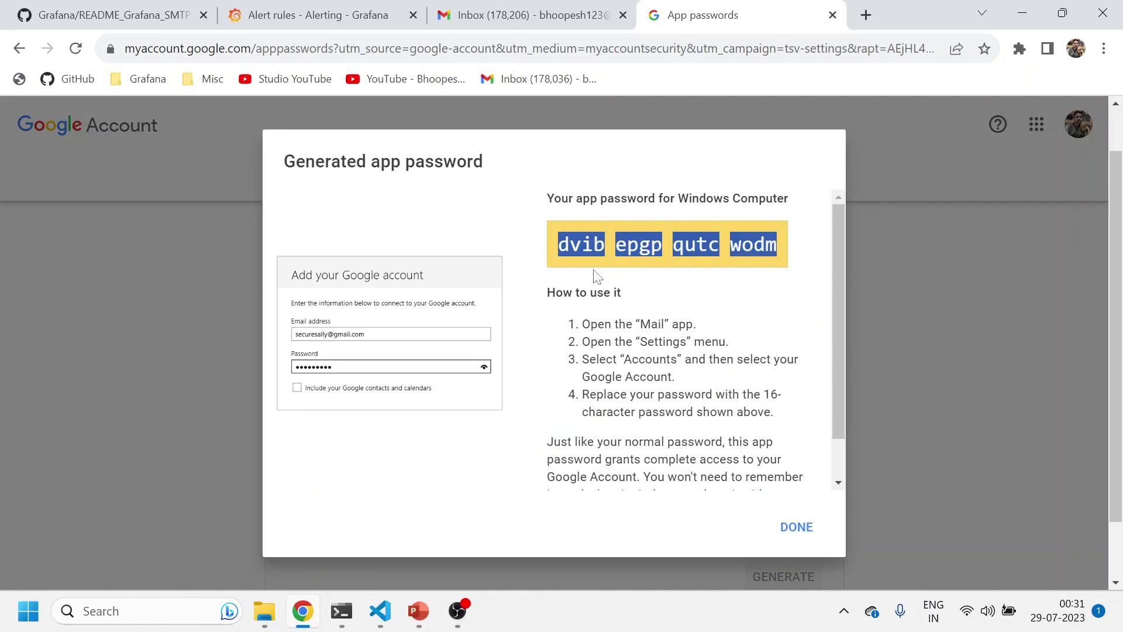
# Try pasting the password after auth_password in smtp-values.yaml, undo it, and save the file
pyautogui.click(381, 611)
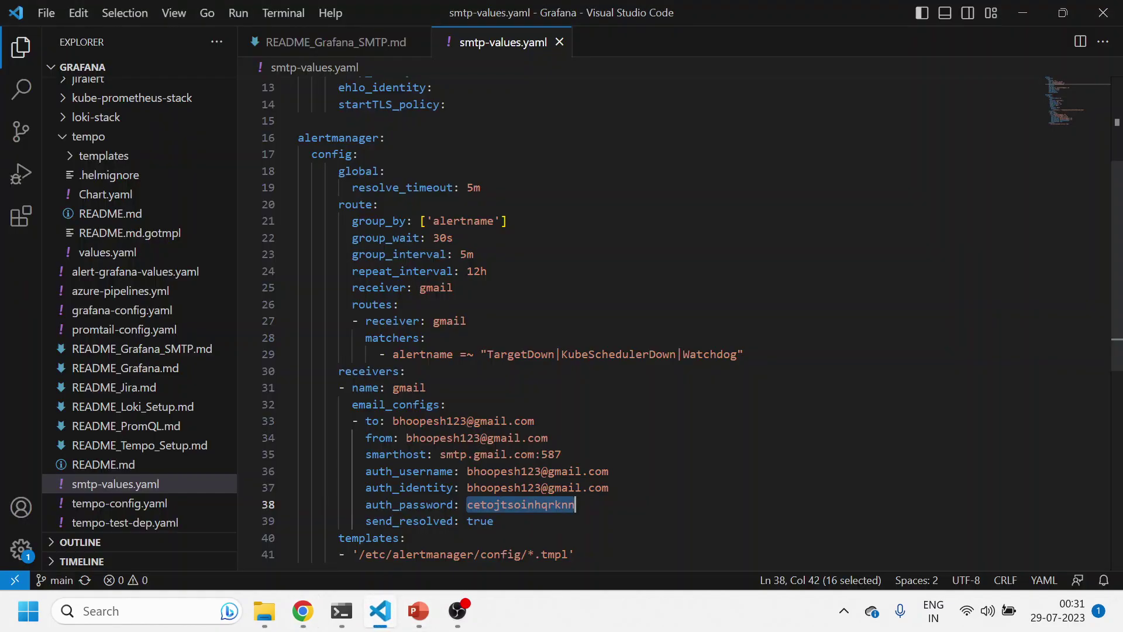
pyautogui.press('End')
pyautogui.hotkey('ctrl', 'v')
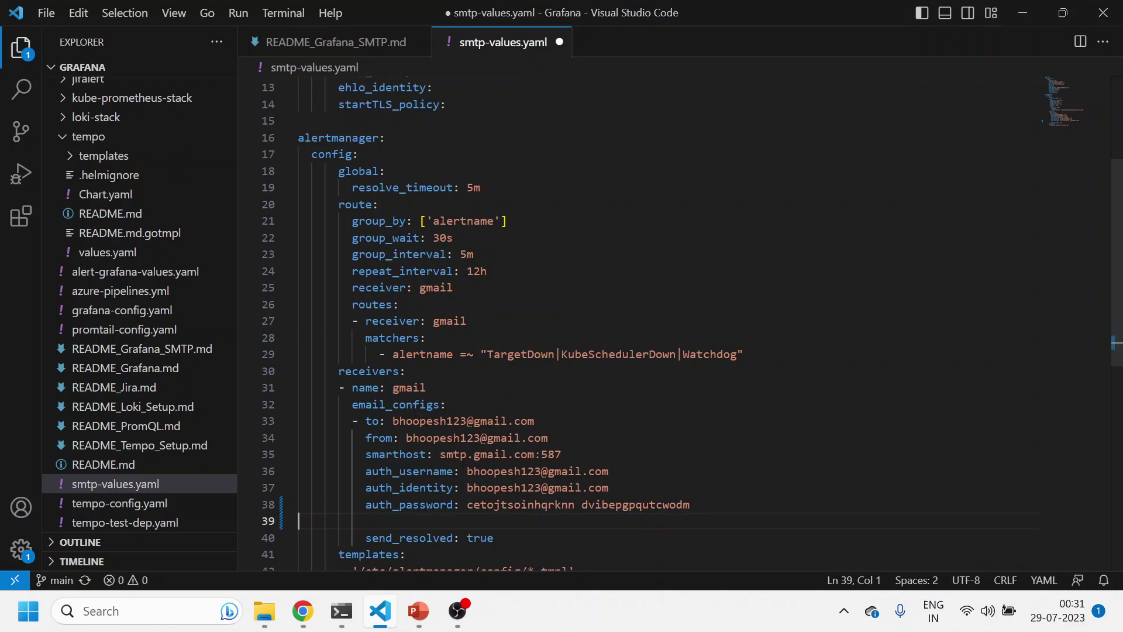
pyautogui.hotkey('ctrl', 'z')
pyautogui.hotkey('ctrl', 's')
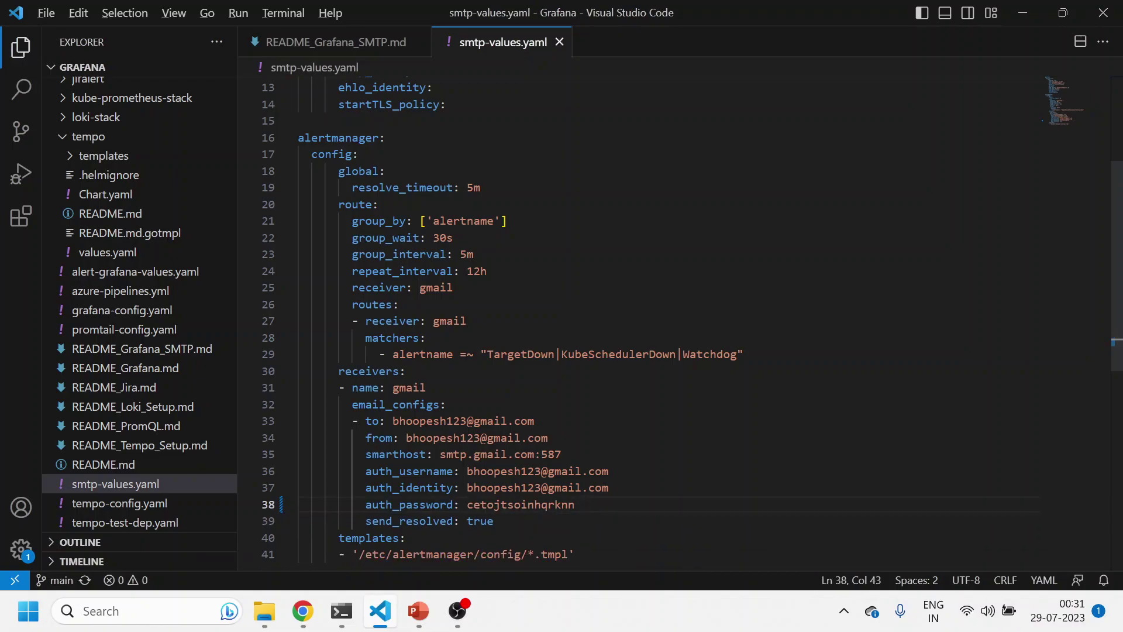
pyautogui.hotkey('alt', 'Tab')
# Revoke the Mail app passwords, sign out of Google, and close the Google Account tab
pyautogui.click(784, 524)
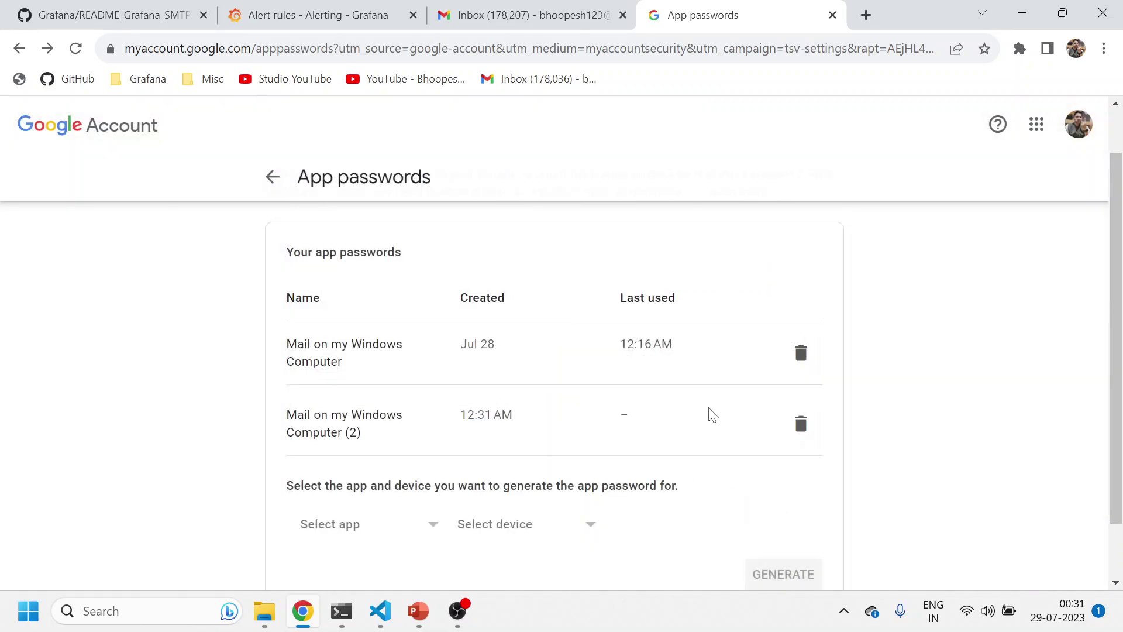
pyautogui.click(798, 361)
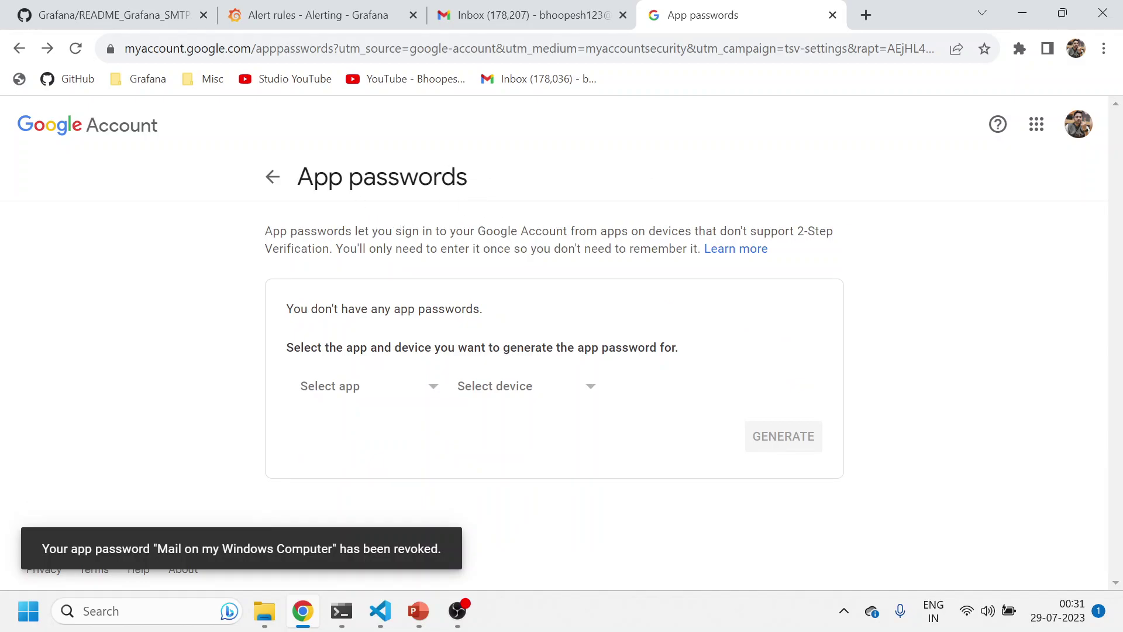
pyautogui.click(273, 177)
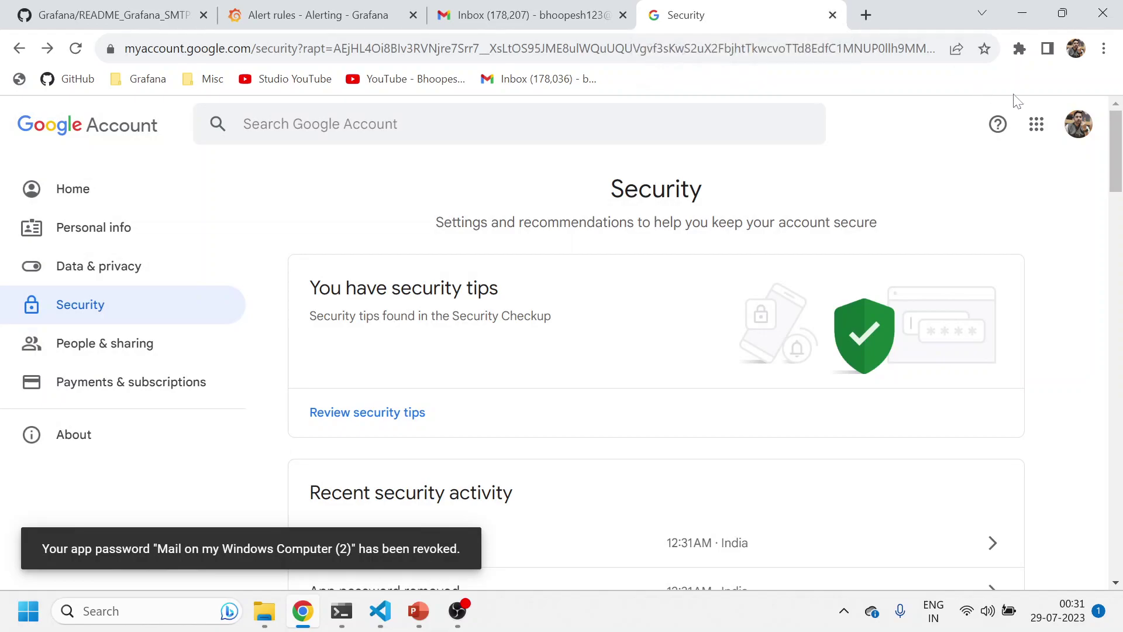
pyautogui.click(1078, 124)
pyautogui.click(924, 361)
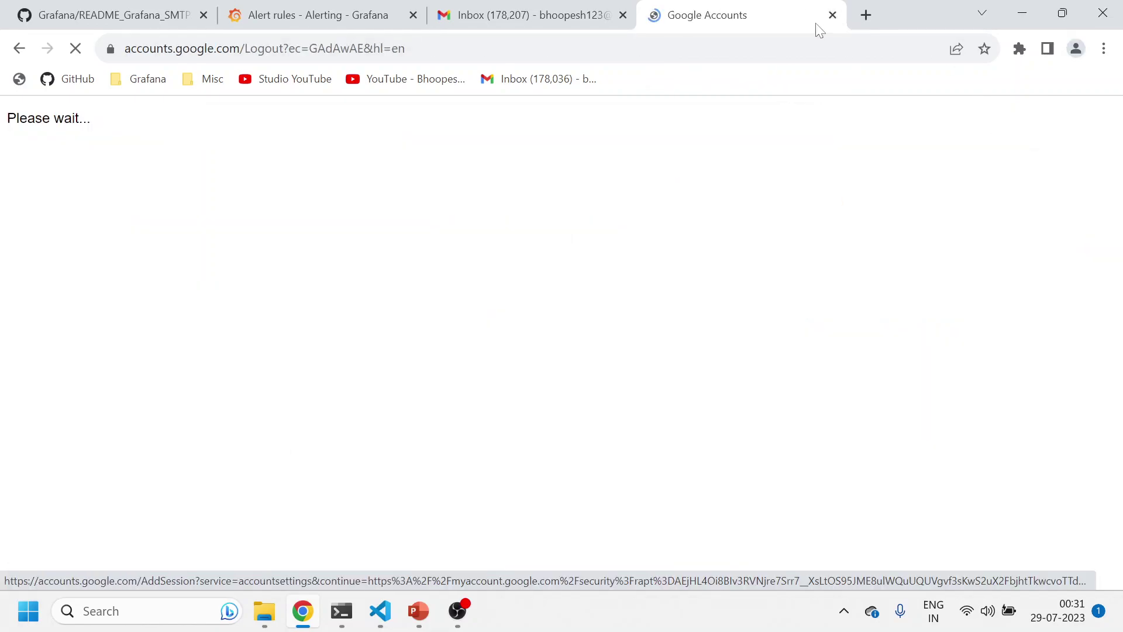
pyautogui.click(831, 15)
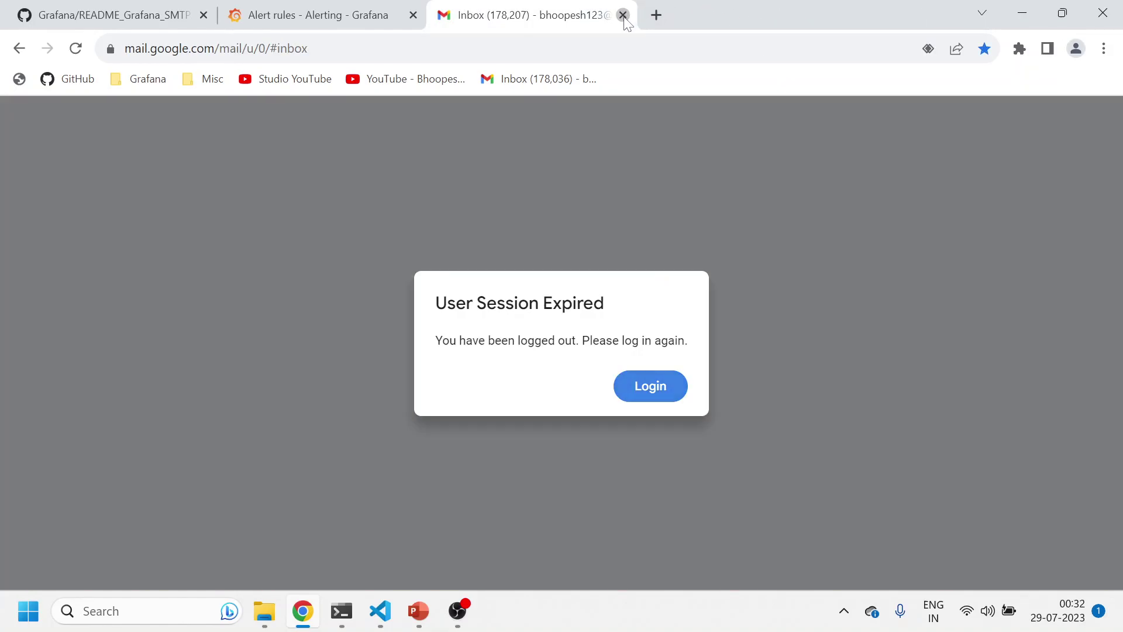
# Close the Gmail tab and bring up README_Grafana_SMTP.md in VS Code at the helm upgrade command
pyautogui.click(623, 15)
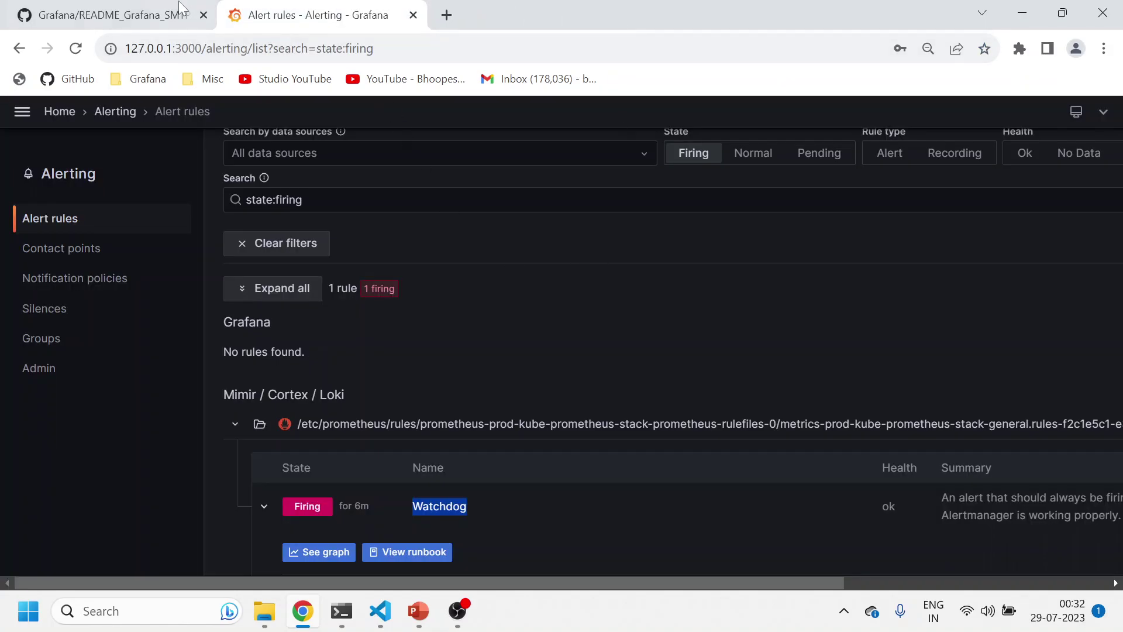
pyautogui.click(117, 15)
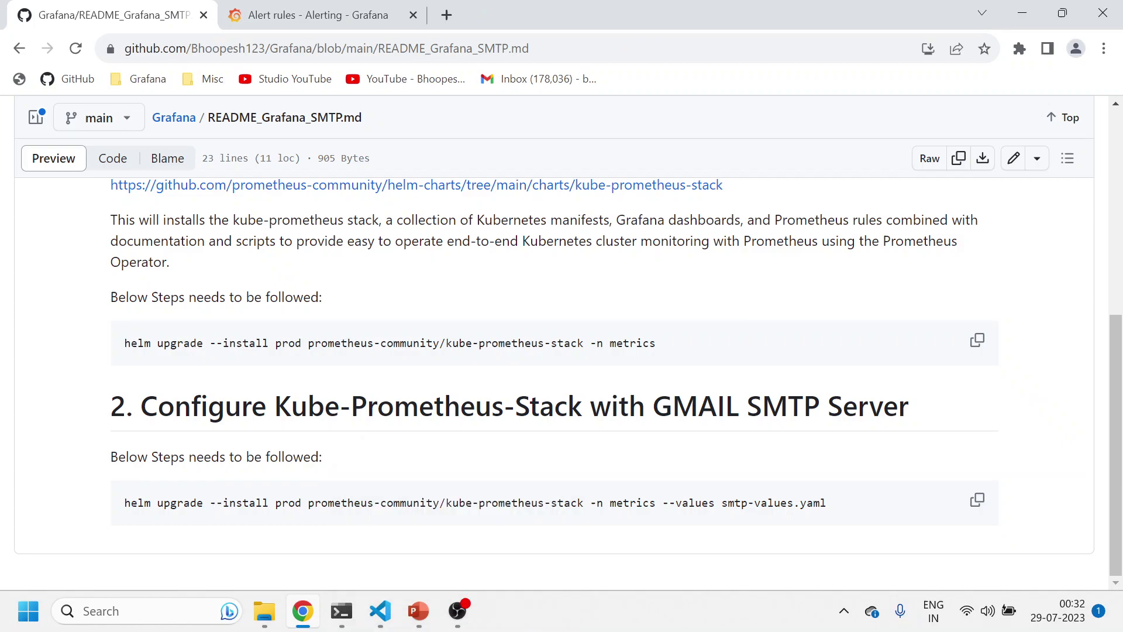
pyautogui.click(417, 611)
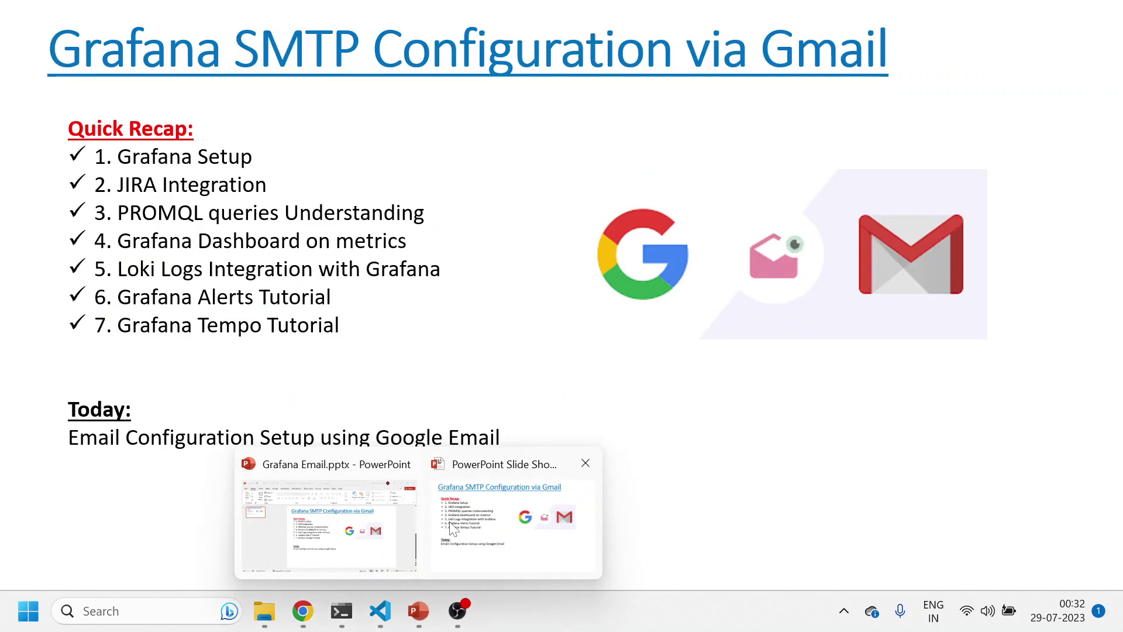
pyautogui.click(380, 610)
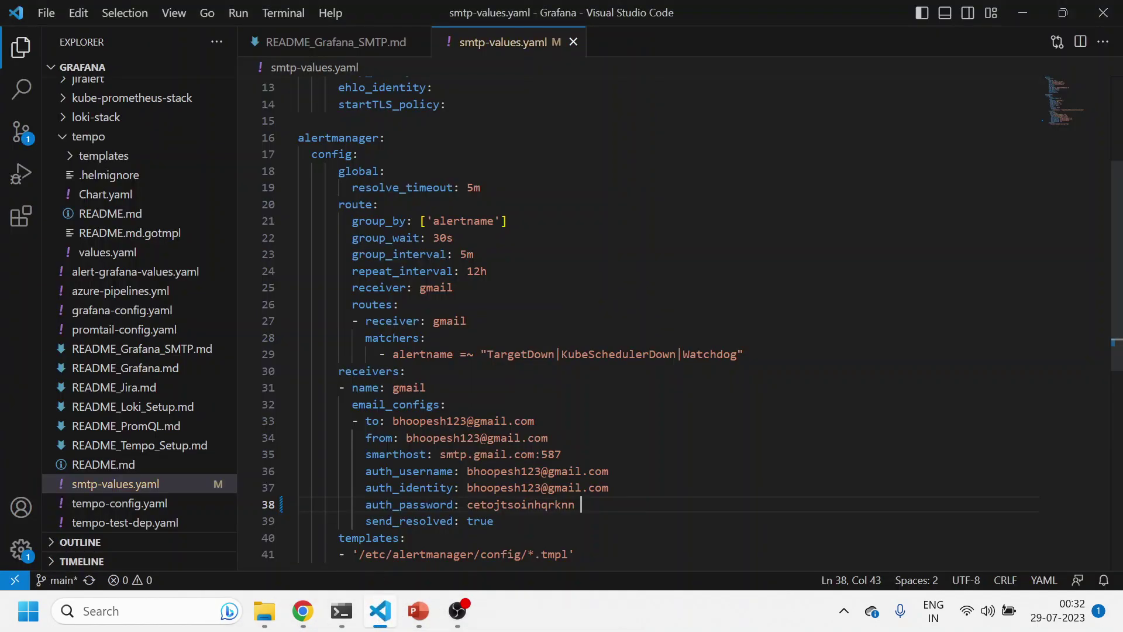
pyautogui.scroll(4, 468, 293)
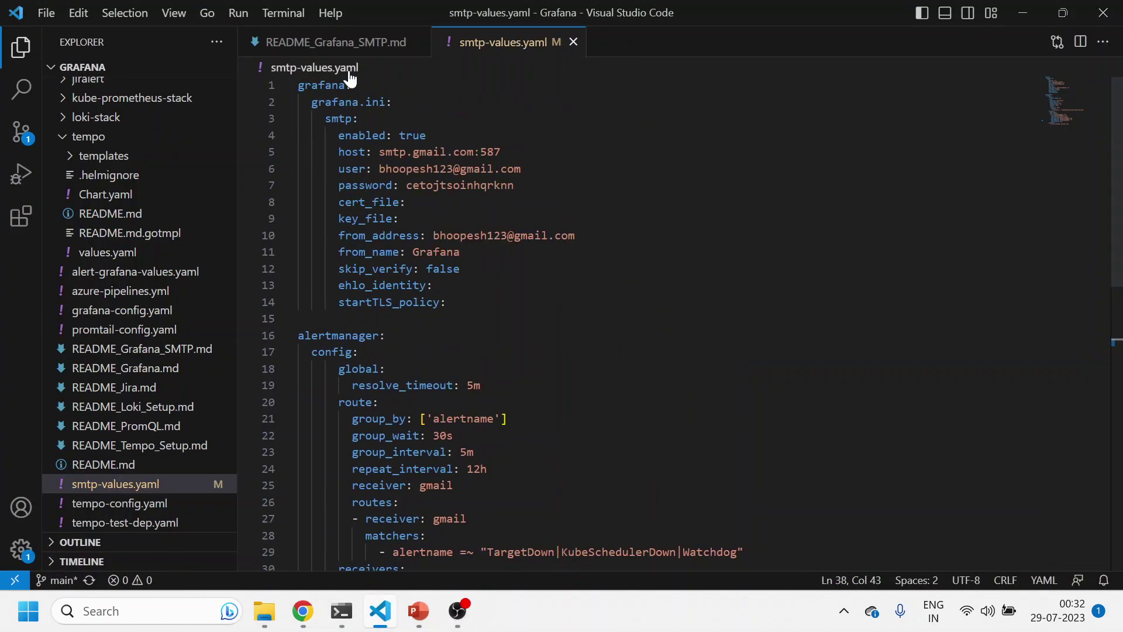
pyautogui.click(367, 42)
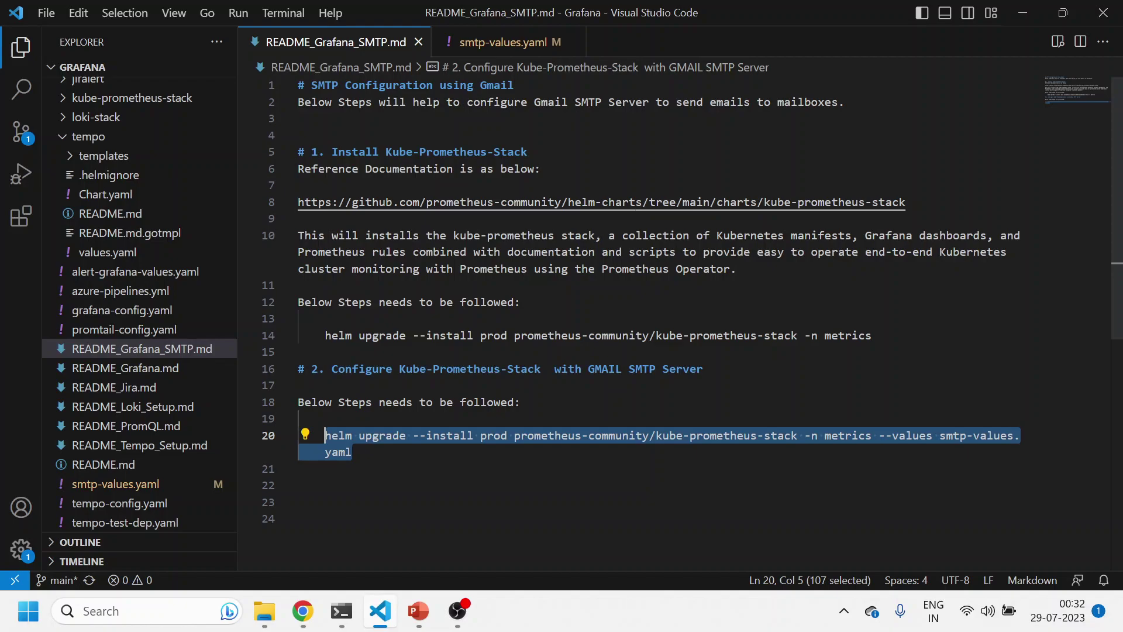
# Reselect the line-20 helm command, then review smtp-values.yaml's smtp block (lines 3–14) and Gmail receiver
pyautogui.click(393, 435)
pyautogui.moveTo(324, 436); pyautogui.dragTo(298, 469)
pyautogui.click(477, 41)
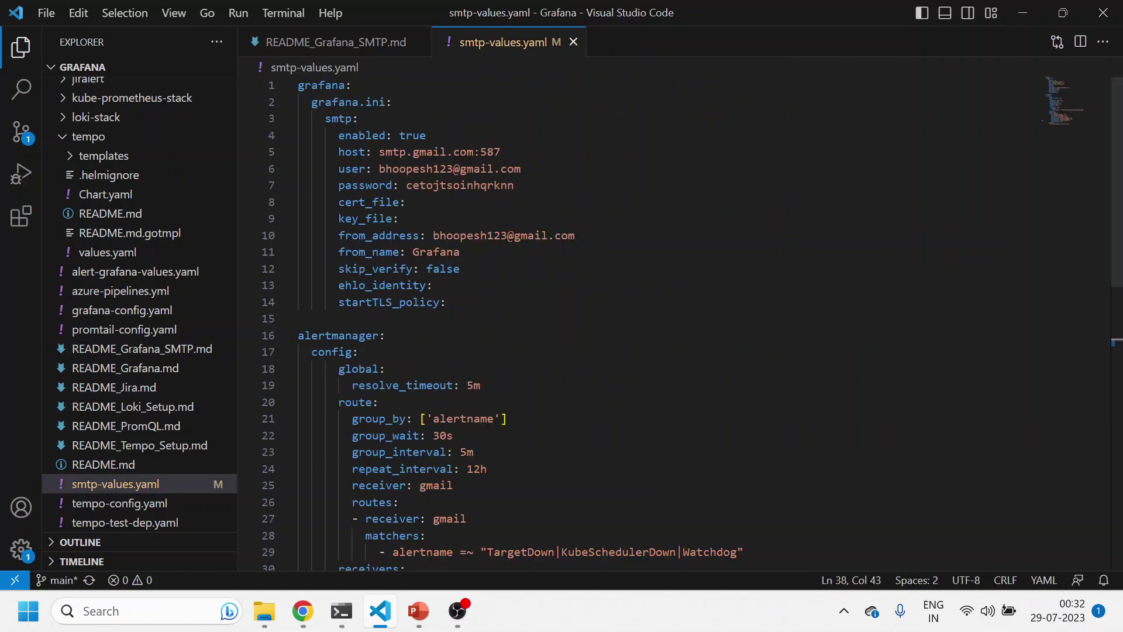
pyautogui.moveTo(446, 301); pyautogui.dragTo(298, 118)
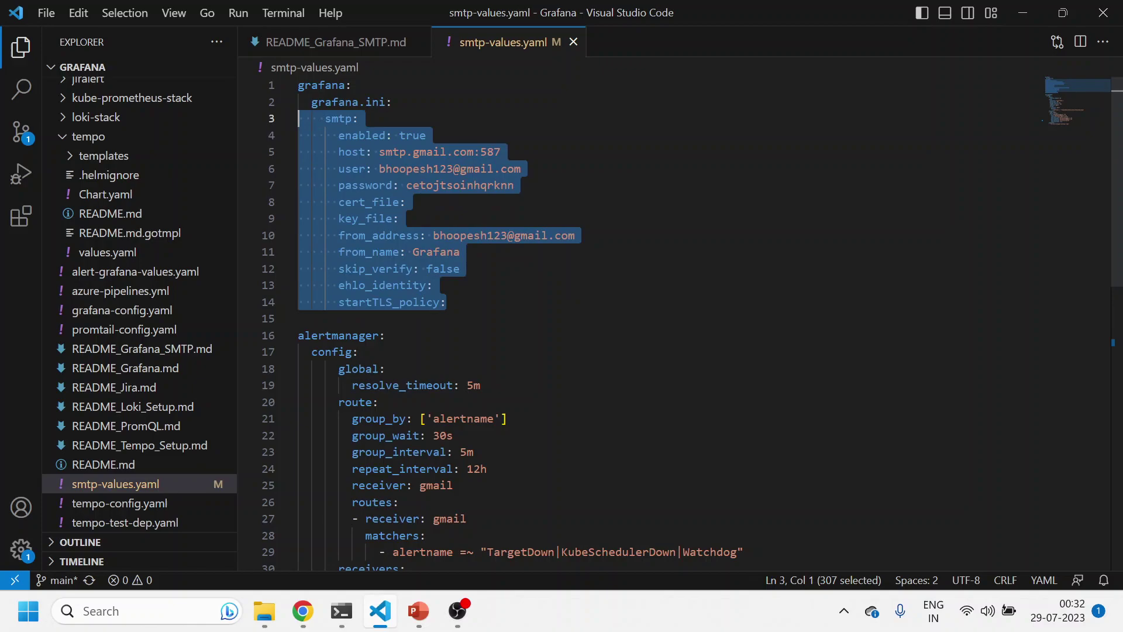
pyautogui.scroll(-8, 643, 322)
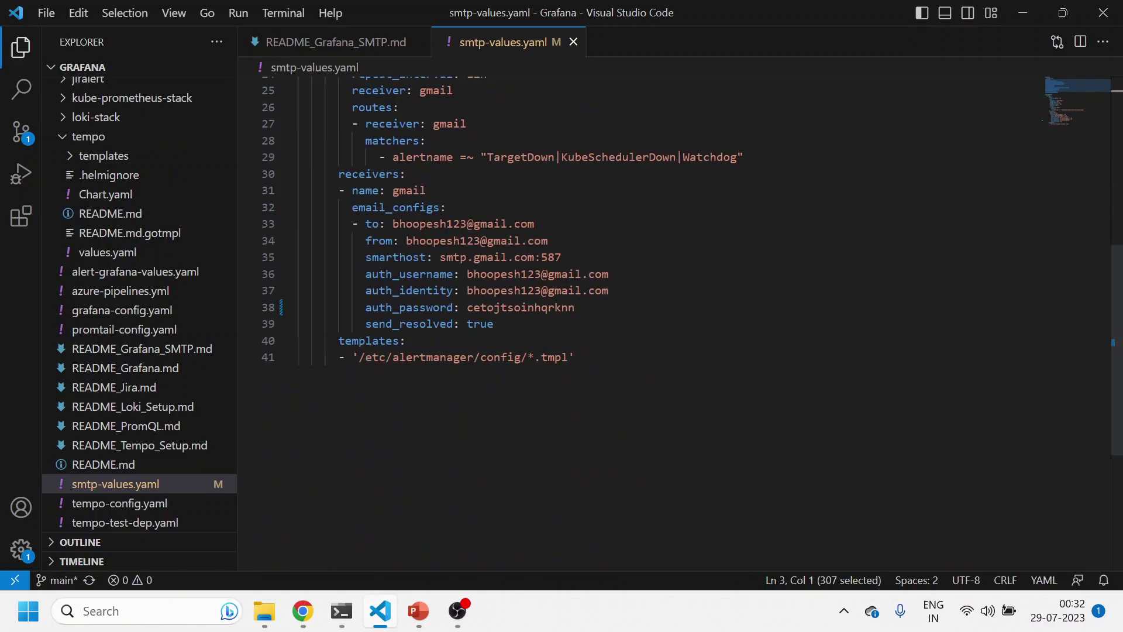
pyautogui.scroll(8, 643, 322)
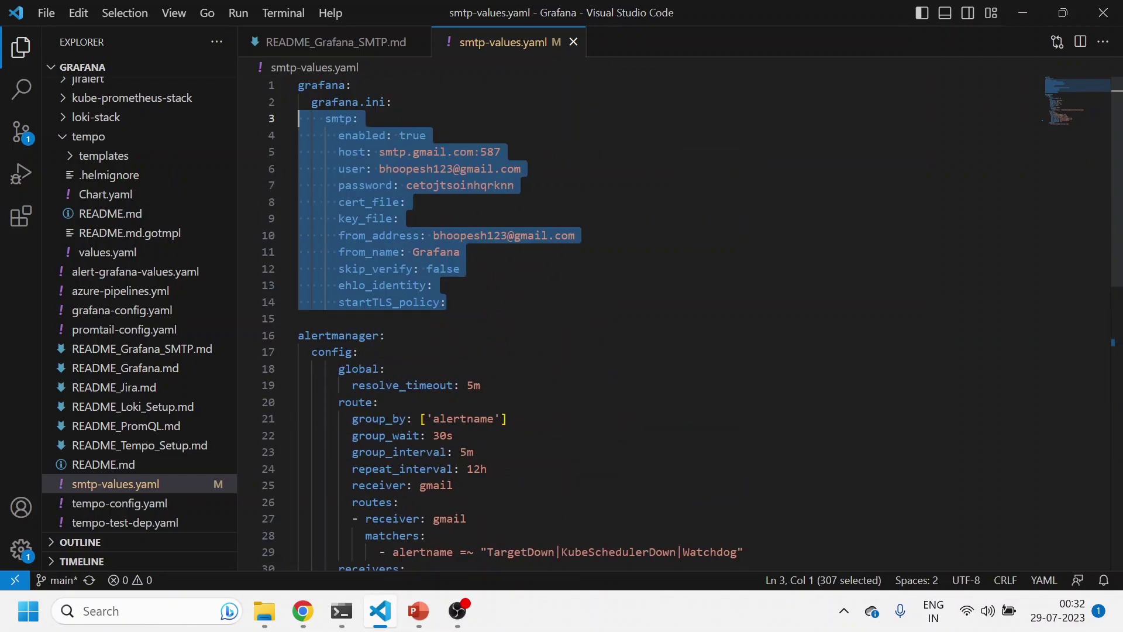
pyautogui.scroll(-3, 643, 322)
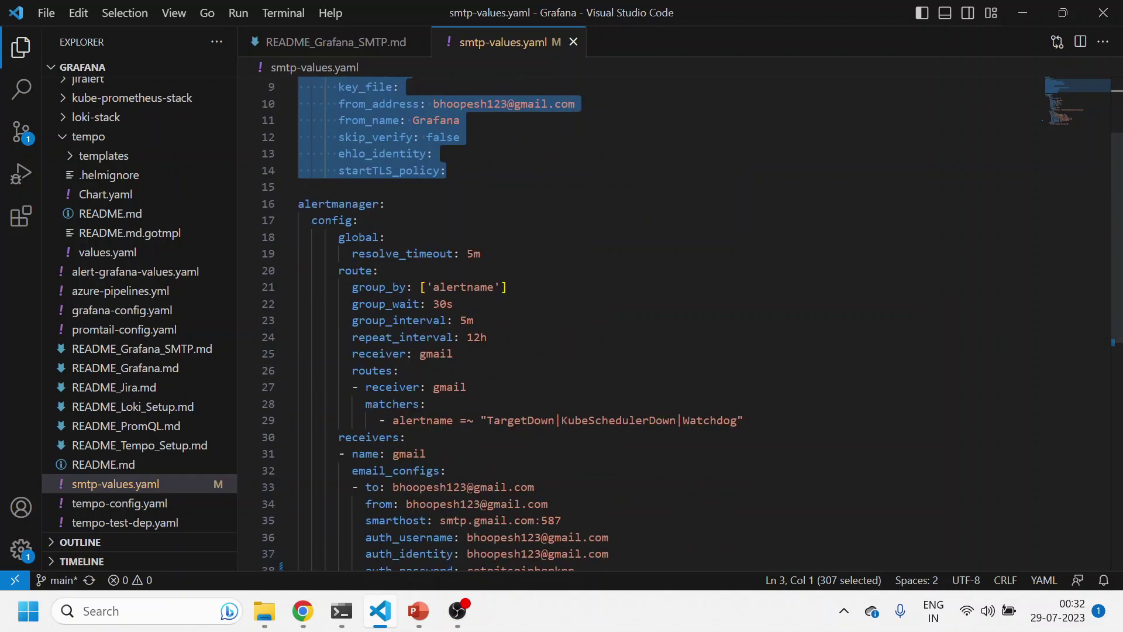
pyautogui.scroll(-6, 643, 322)
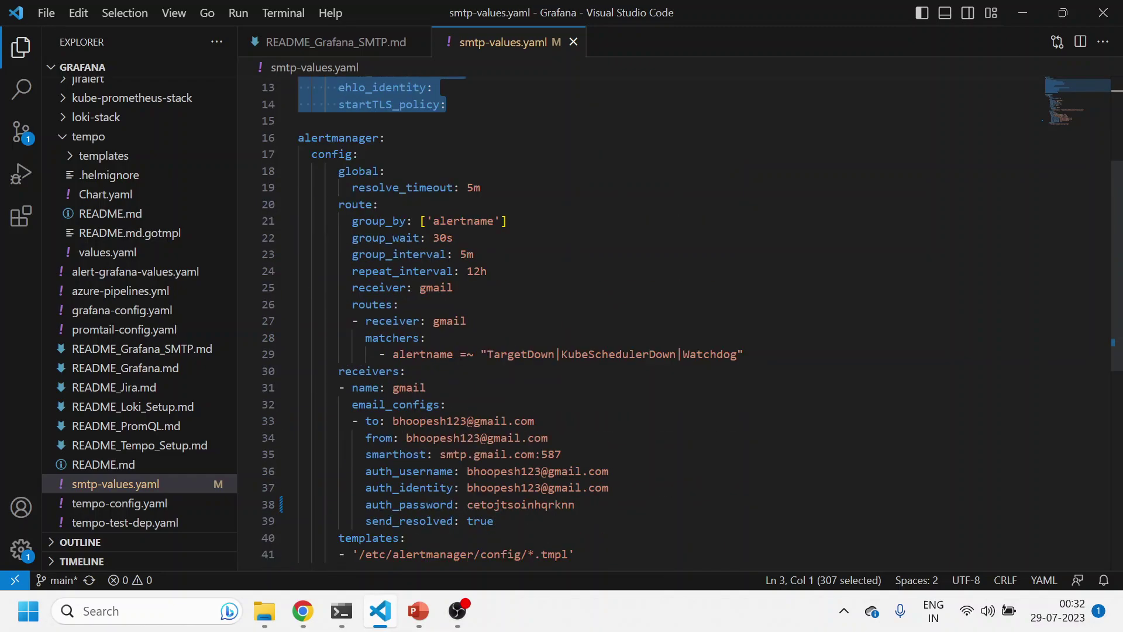
pyautogui.scroll(6, 644, 322)
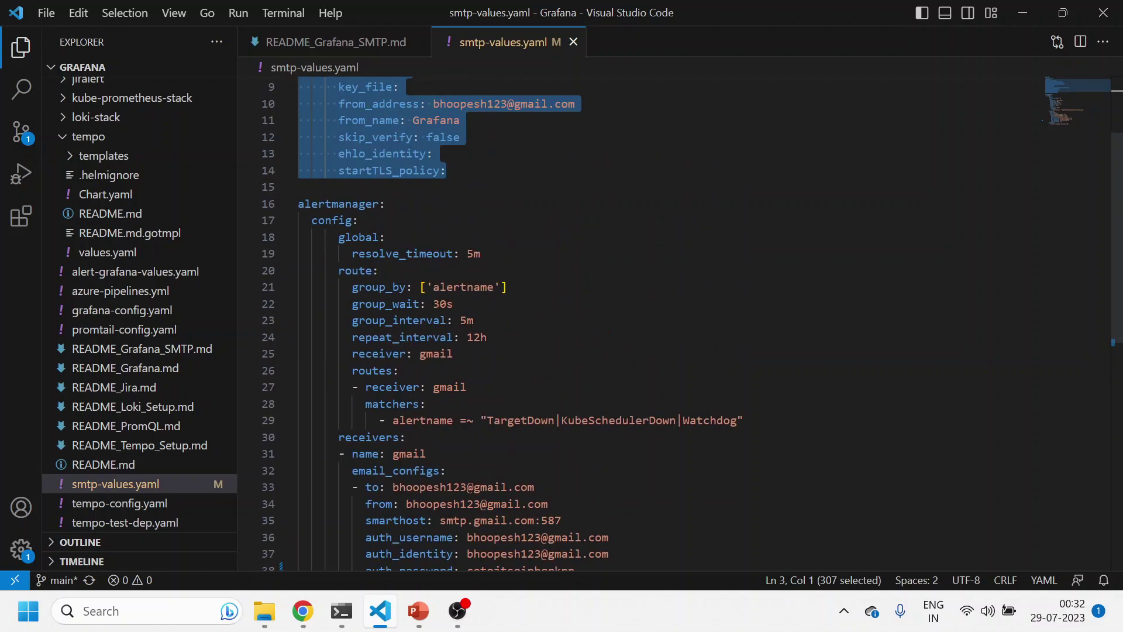